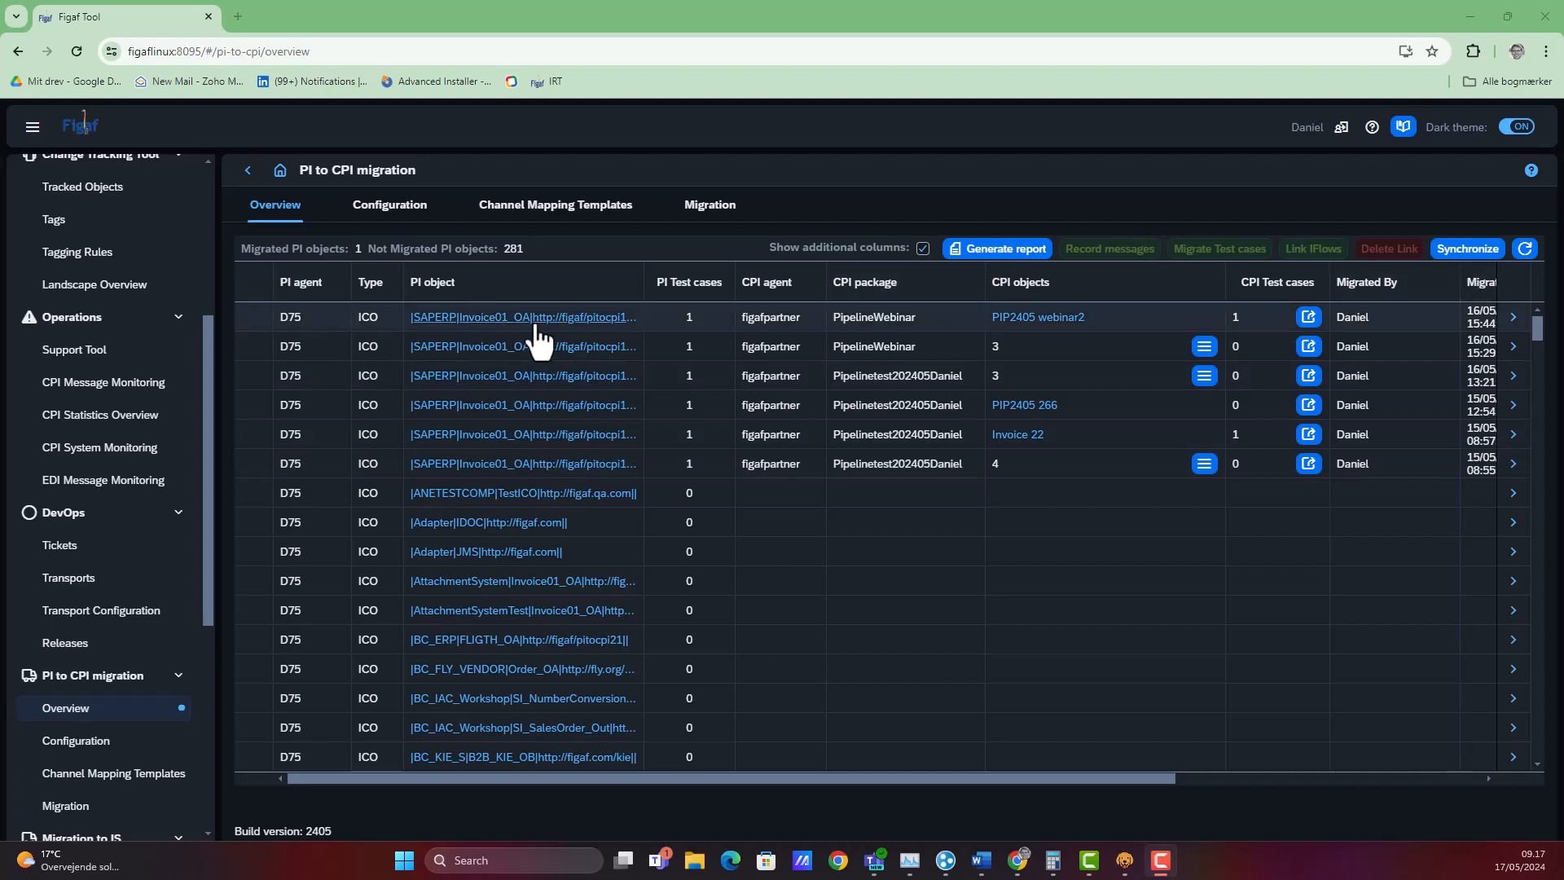
- In the migration setup, filter integration objects by interface namespace "11" and choose the SAPERP Invoice01_OA object without a receiver service
{"action": "left_click", "coordinate": [382, 210]}
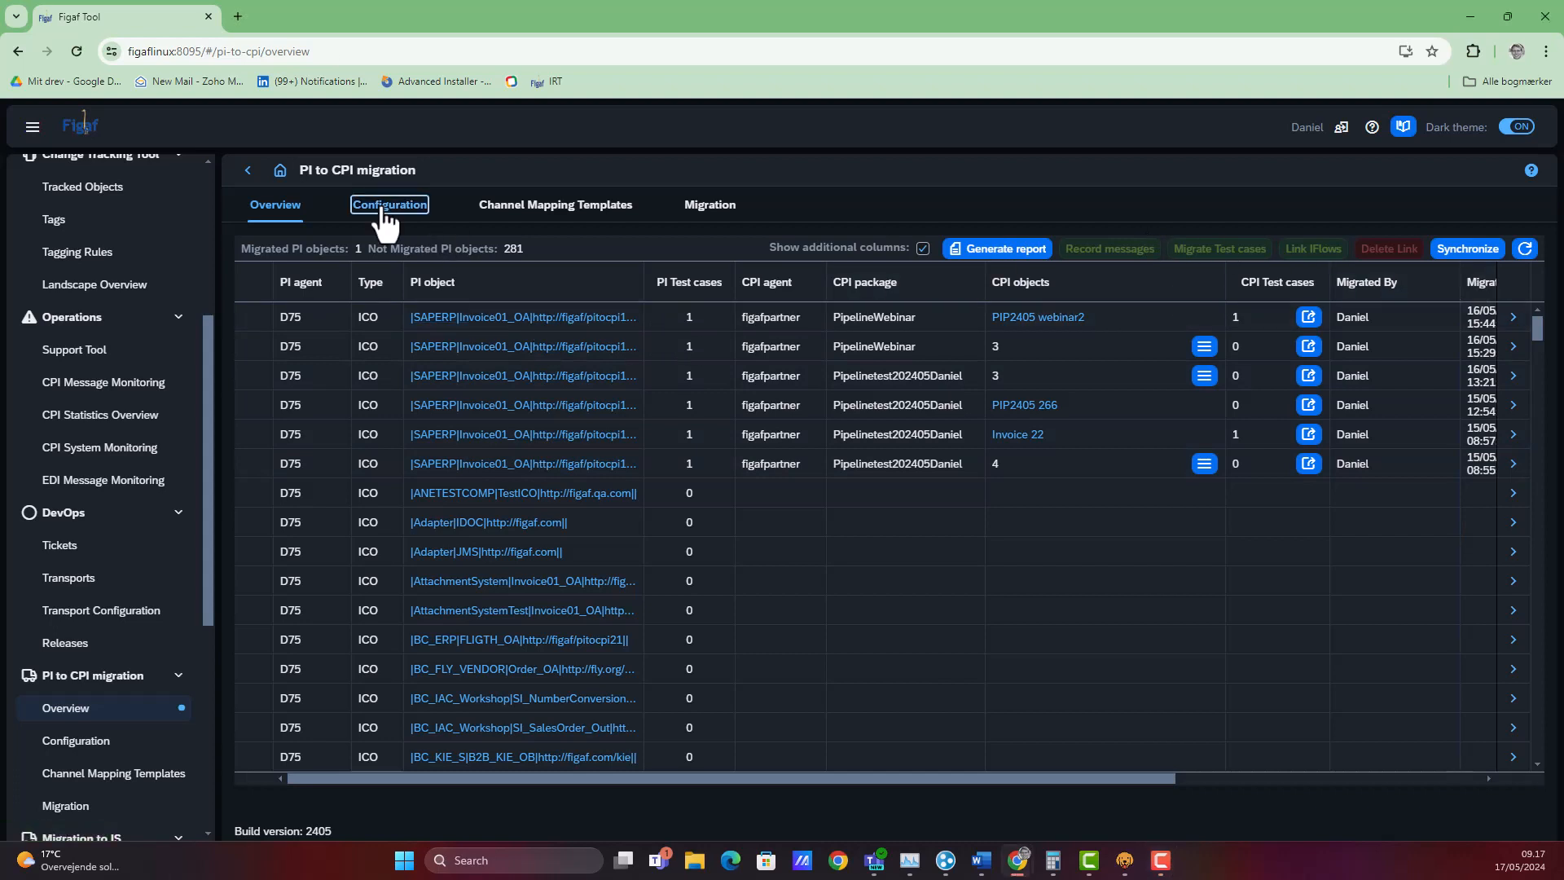
{"action": "left_click", "coordinate": [698, 210]}
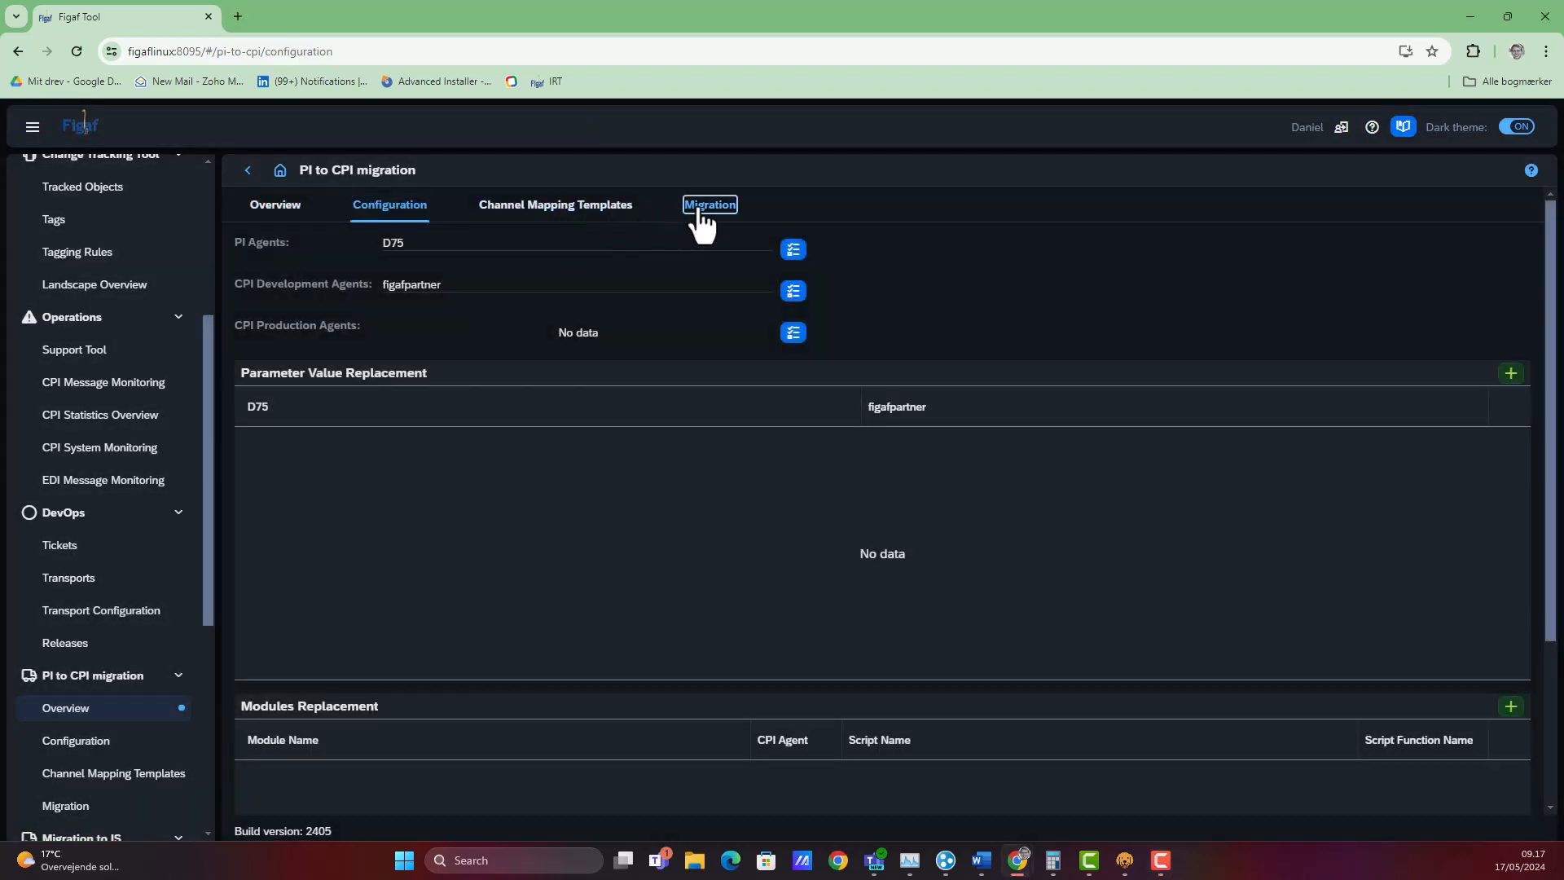
{"action": "left_click", "coordinate": [1528, 279]}
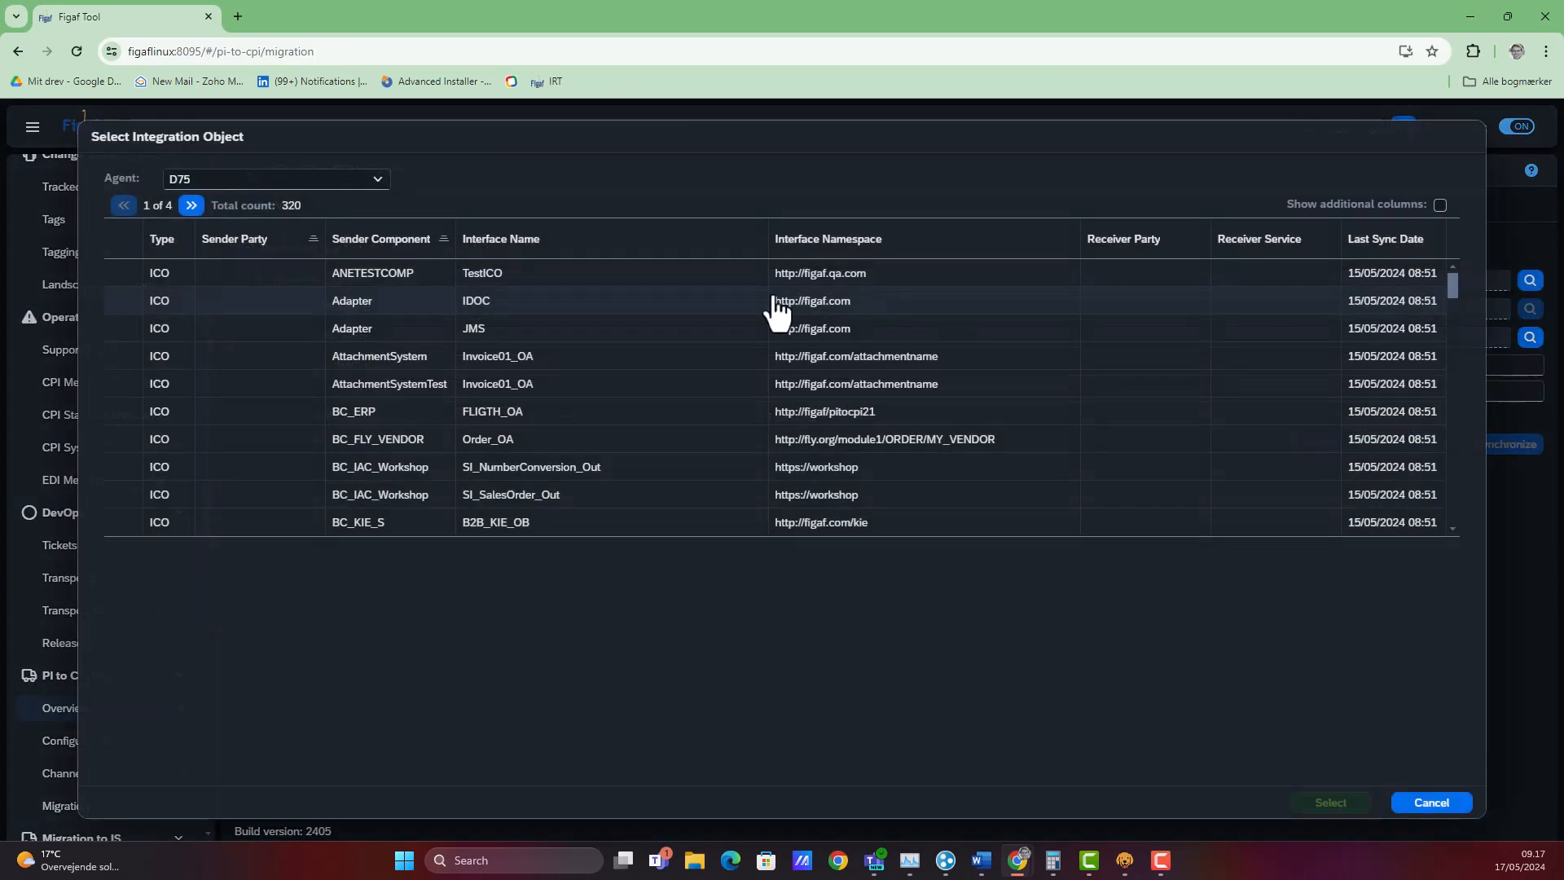
{"action": "left_click", "coordinate": [1040, 242]}
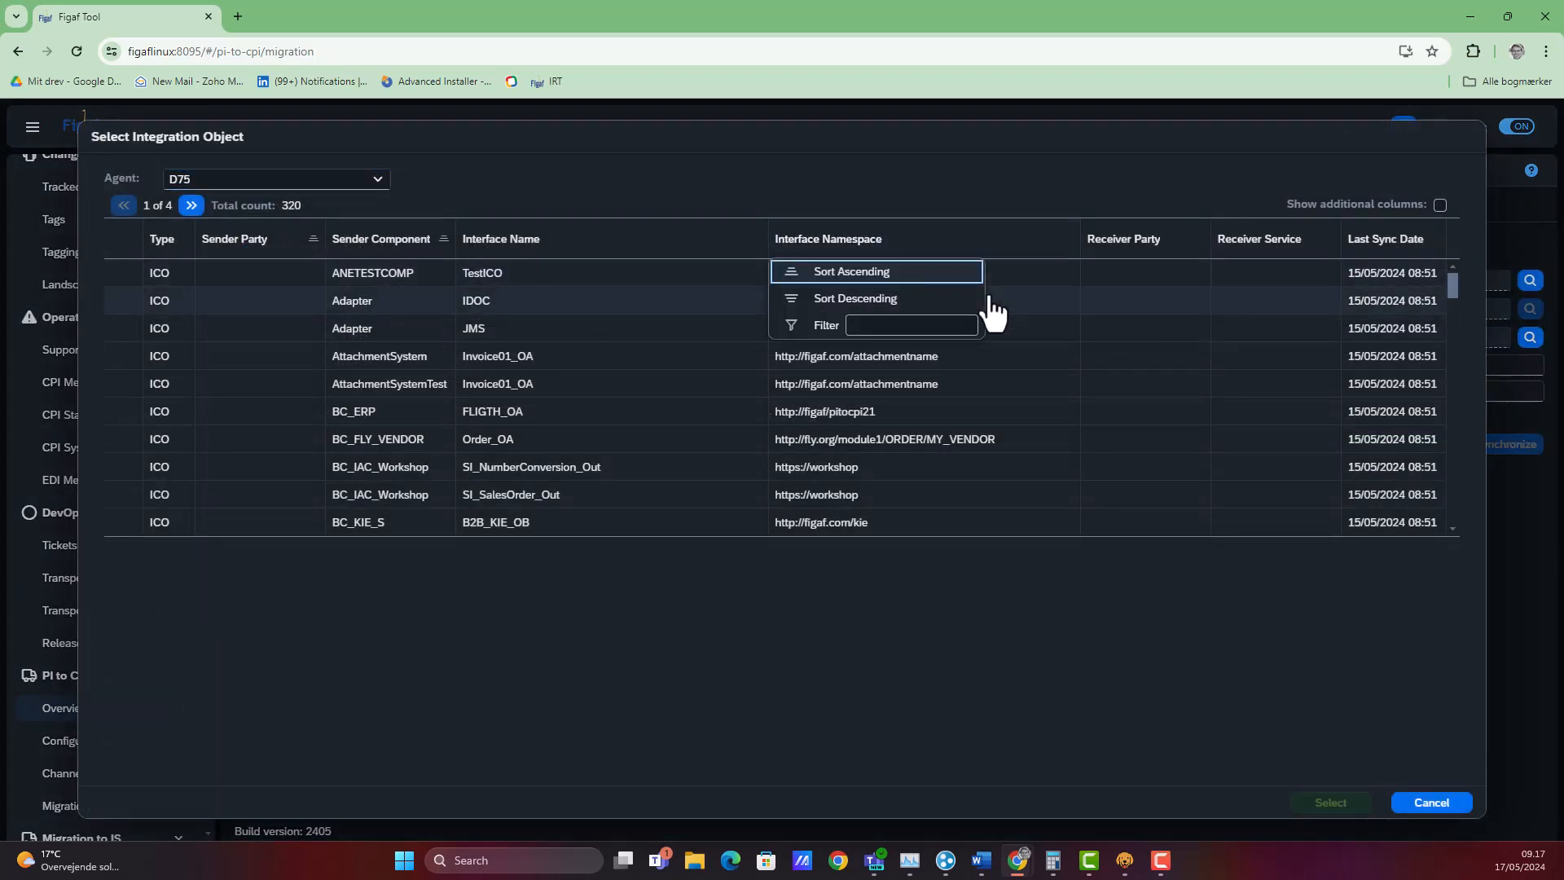
{"action": "left_click", "coordinate": [922, 324]}
{"action": "type", "text": "11"}
{"action": "key", "text": "Return"}
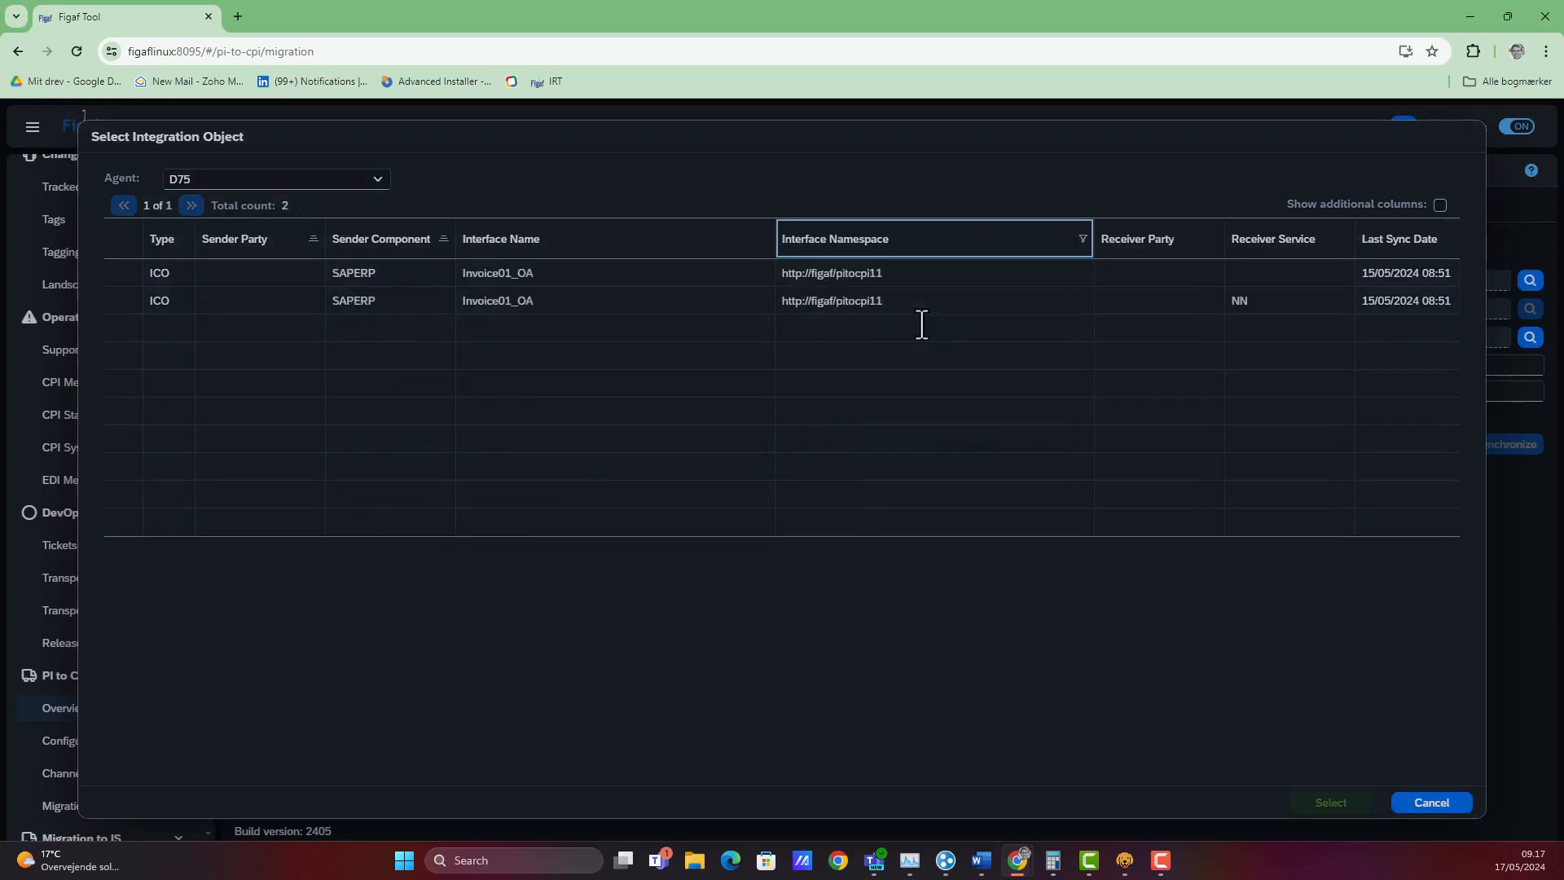
{"action": "left_click", "coordinate": [158, 281]}
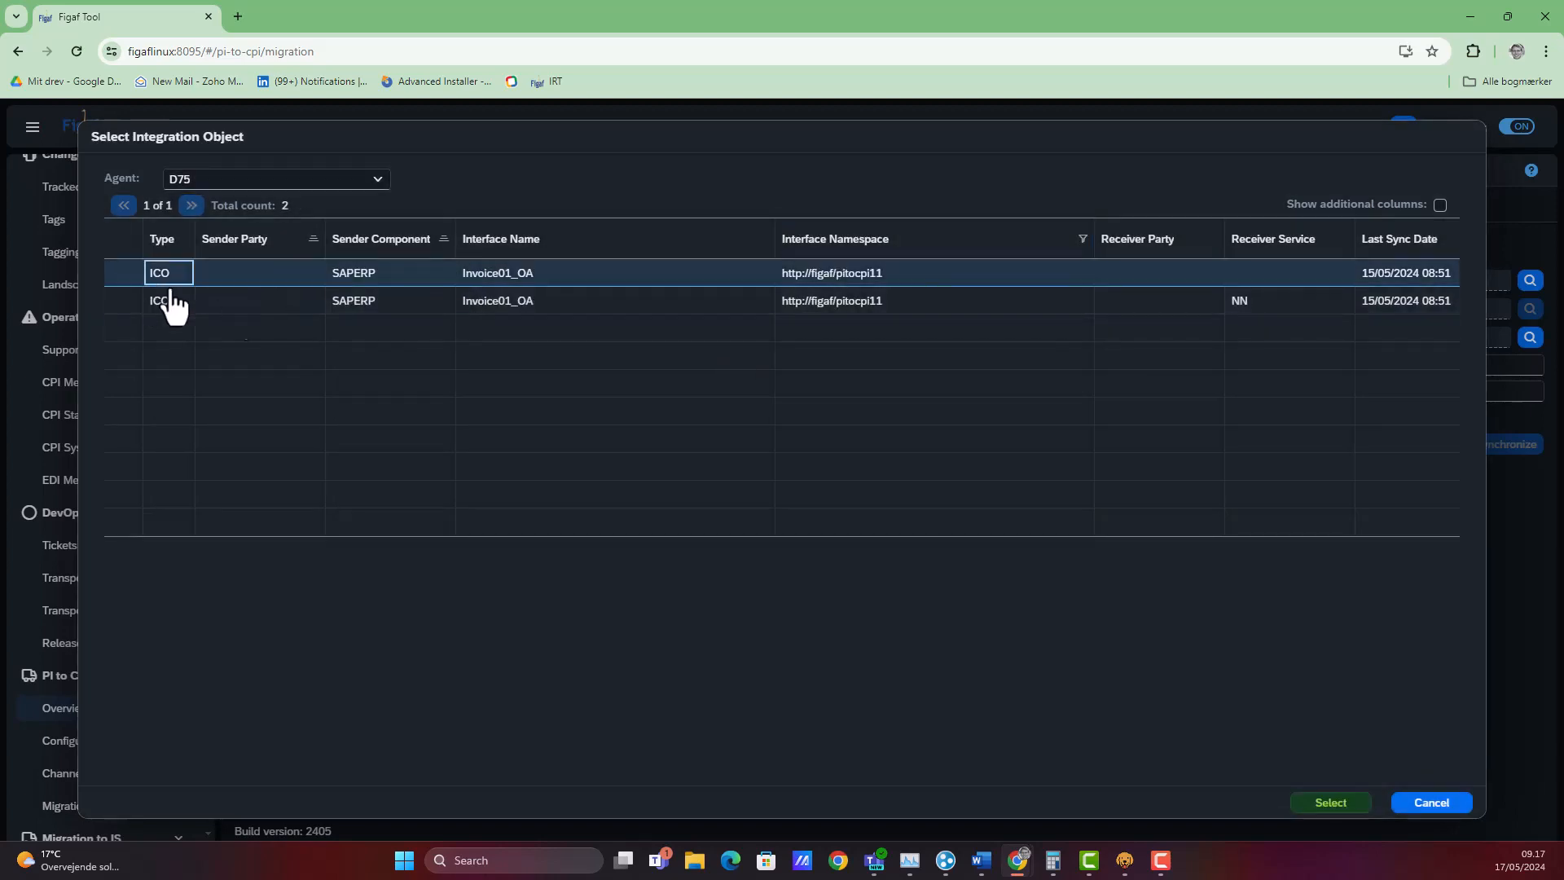
{"action": "left_click", "coordinate": [1330, 802]}
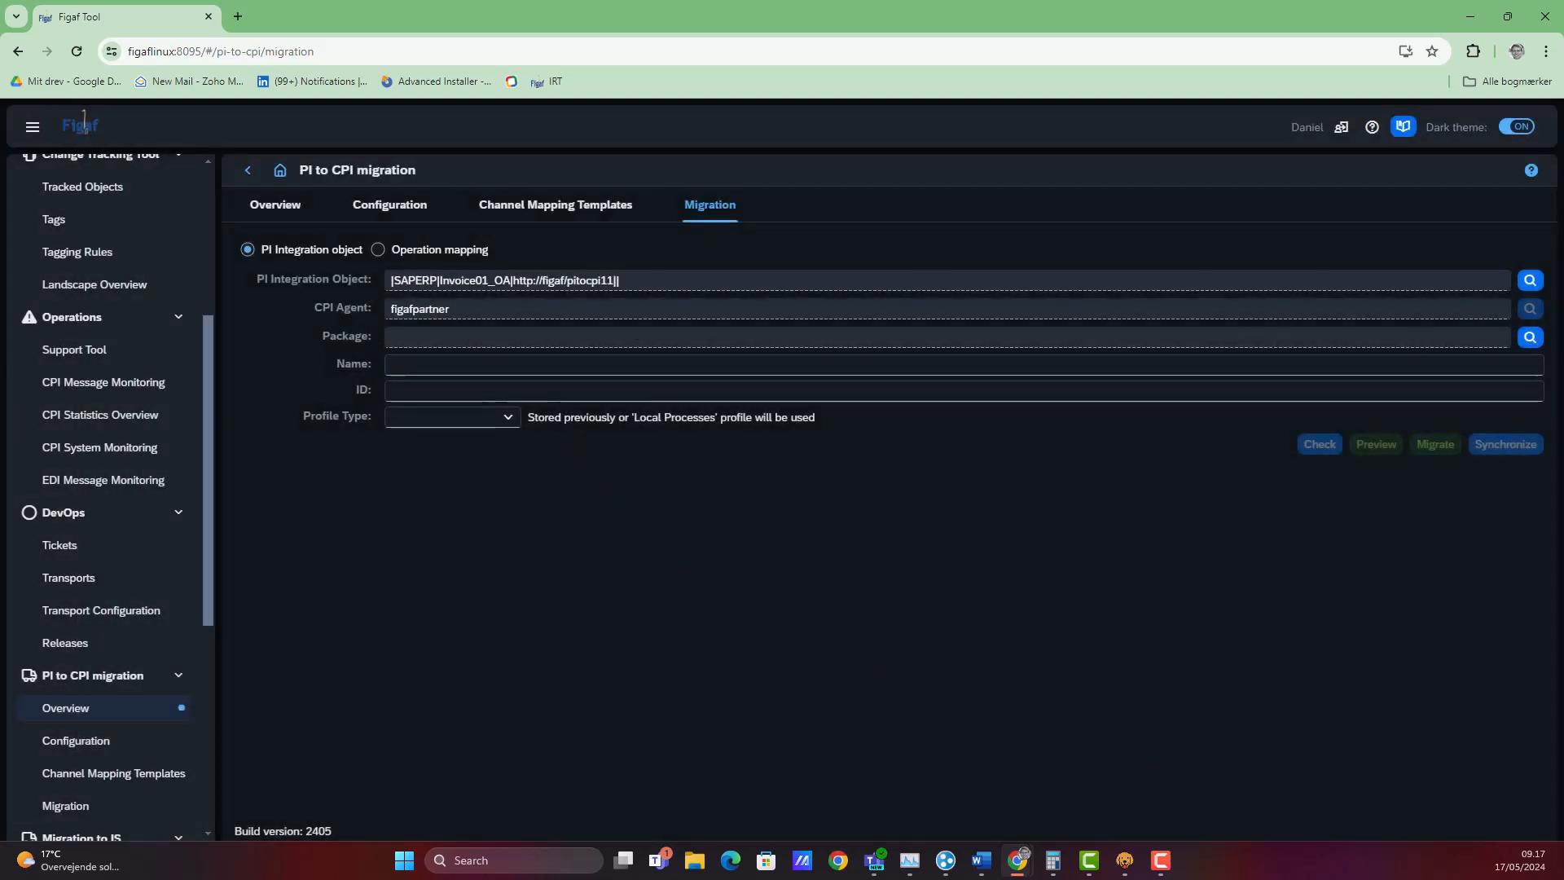
- Search the CPI packages for "webi" and select PipelineWebinar as the target package
{"action": "left_click", "coordinate": [1527, 339]}
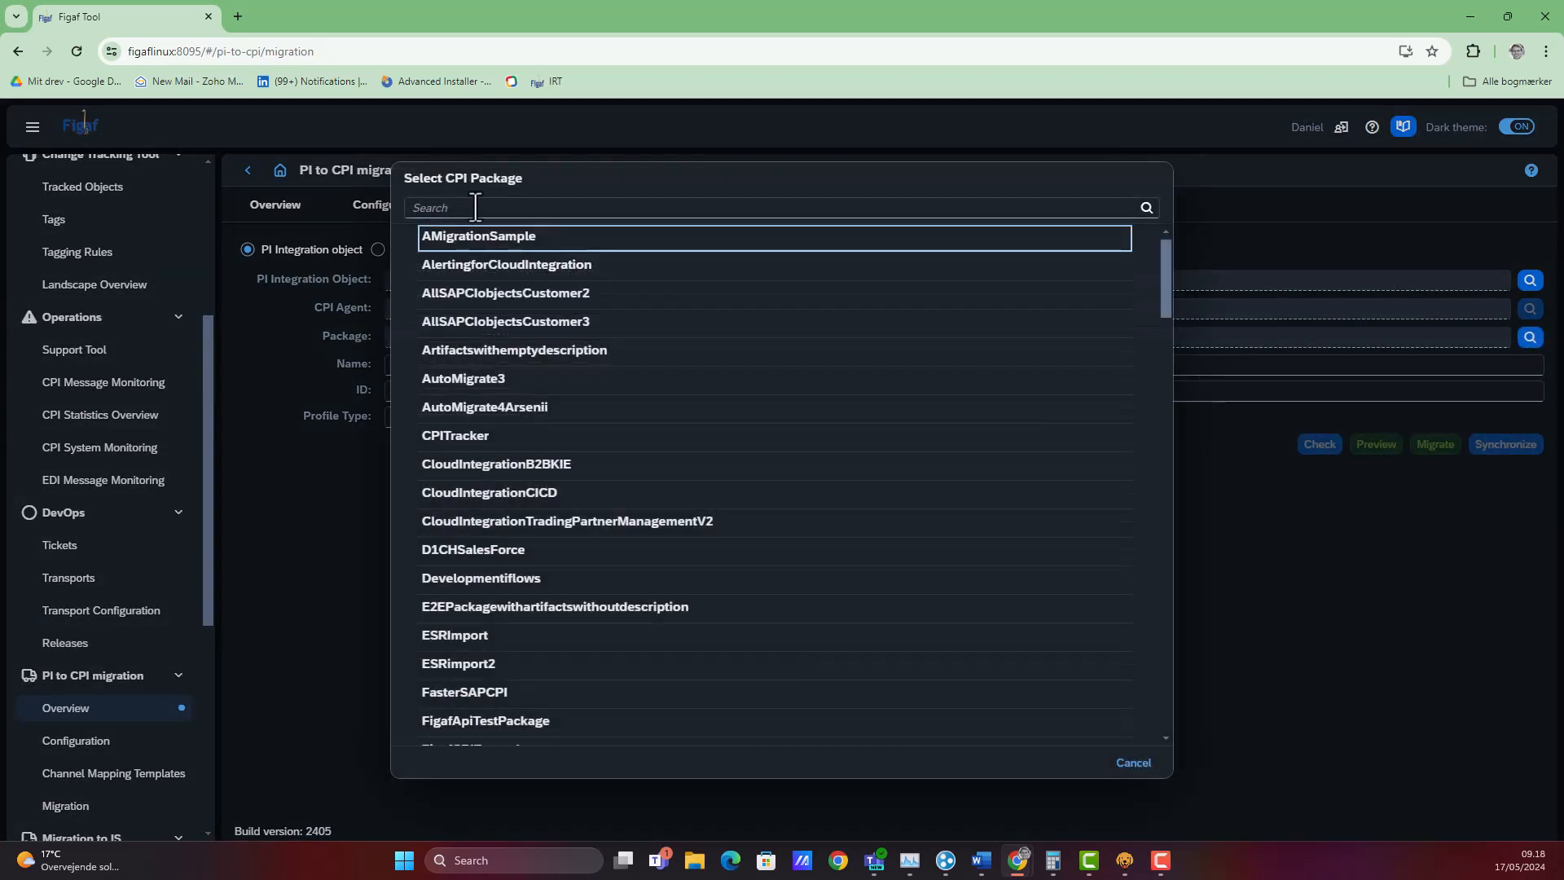
{"action": "left_click", "coordinate": [475, 207]}
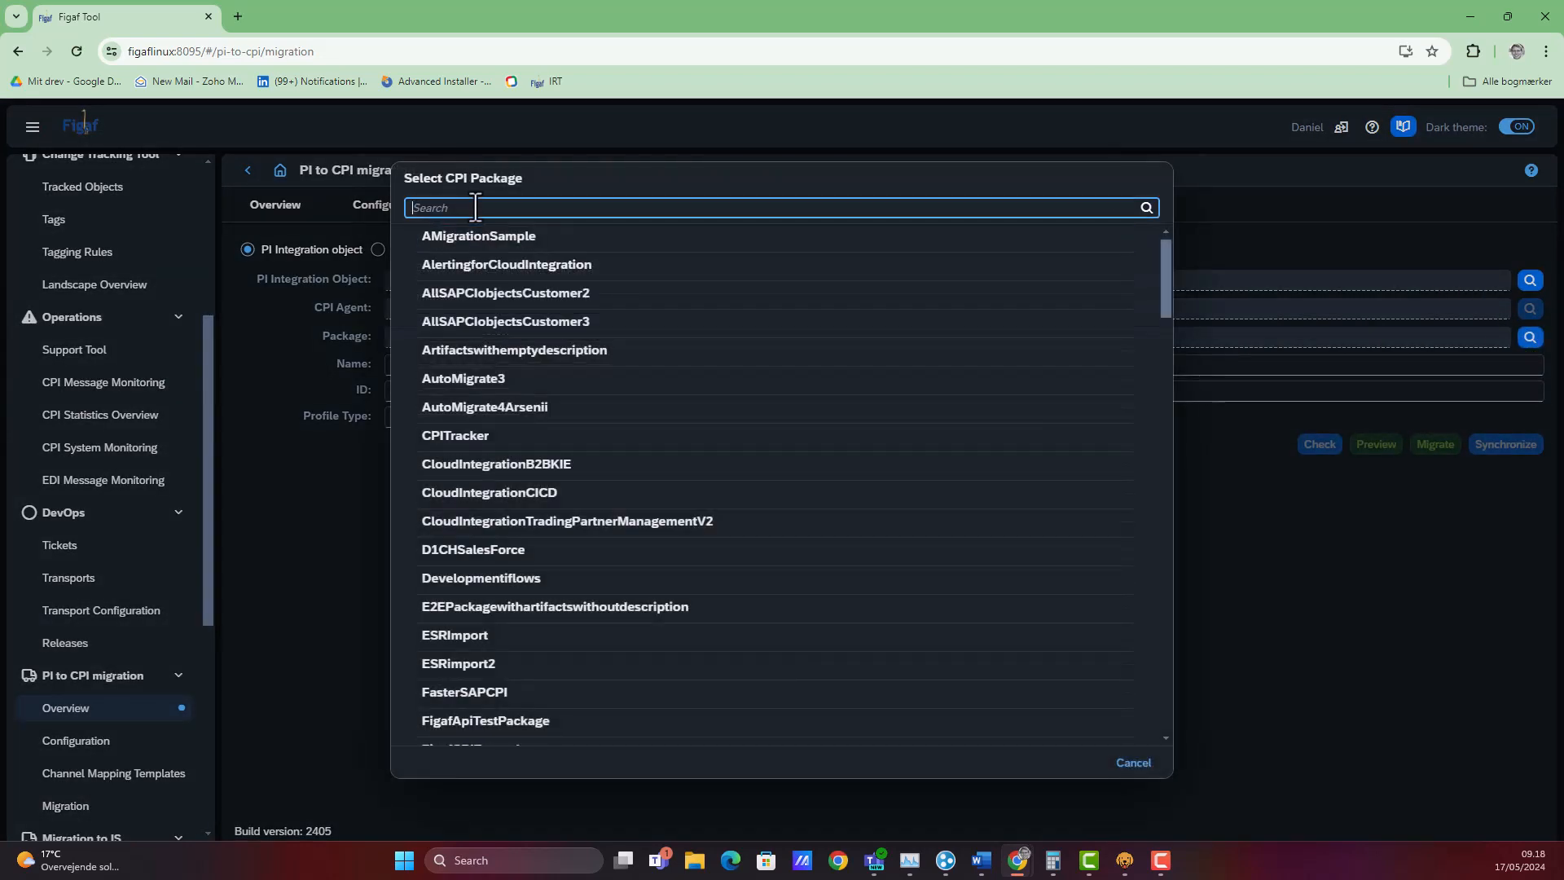
{"action": "type", "text": "webi"}
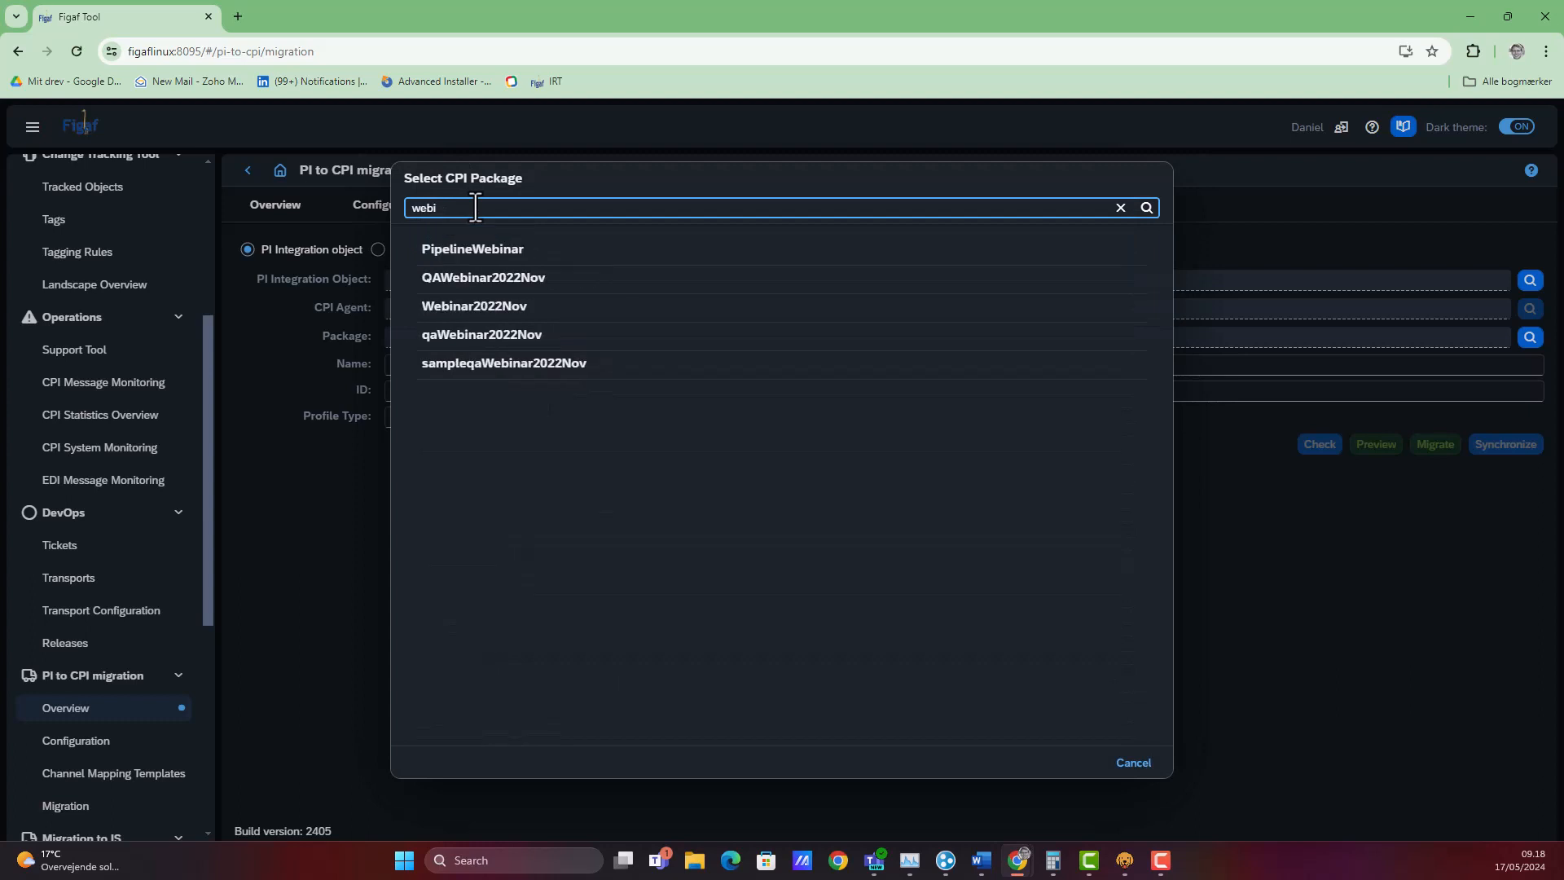
{"action": "left_click", "coordinate": [476, 255]}
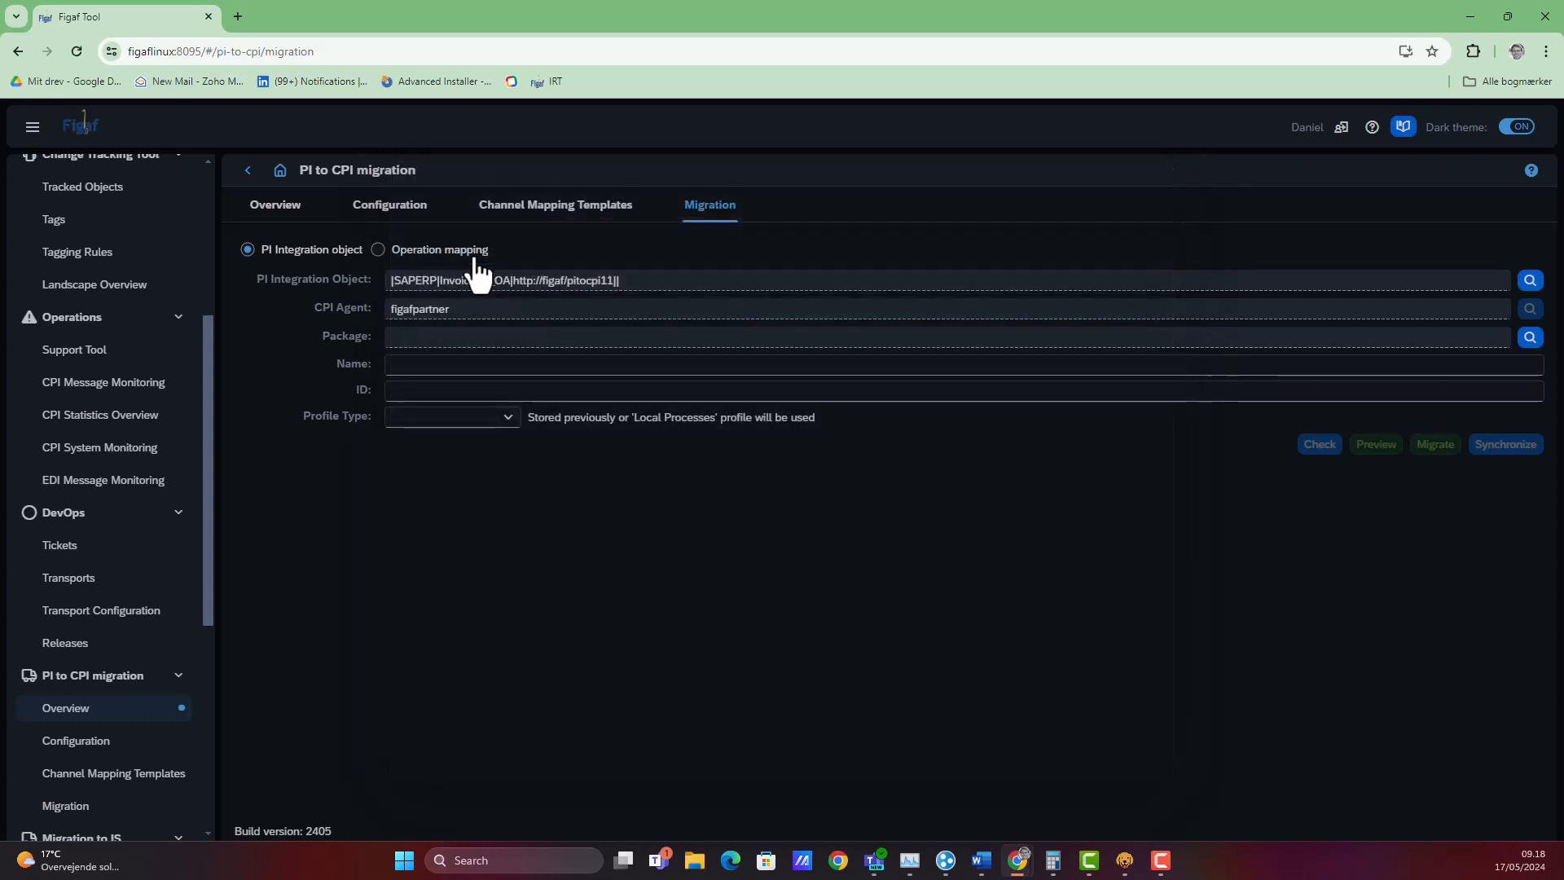
- Name the migrated object "First Pipeline"
{"action": "left_click", "coordinate": [449, 366]}
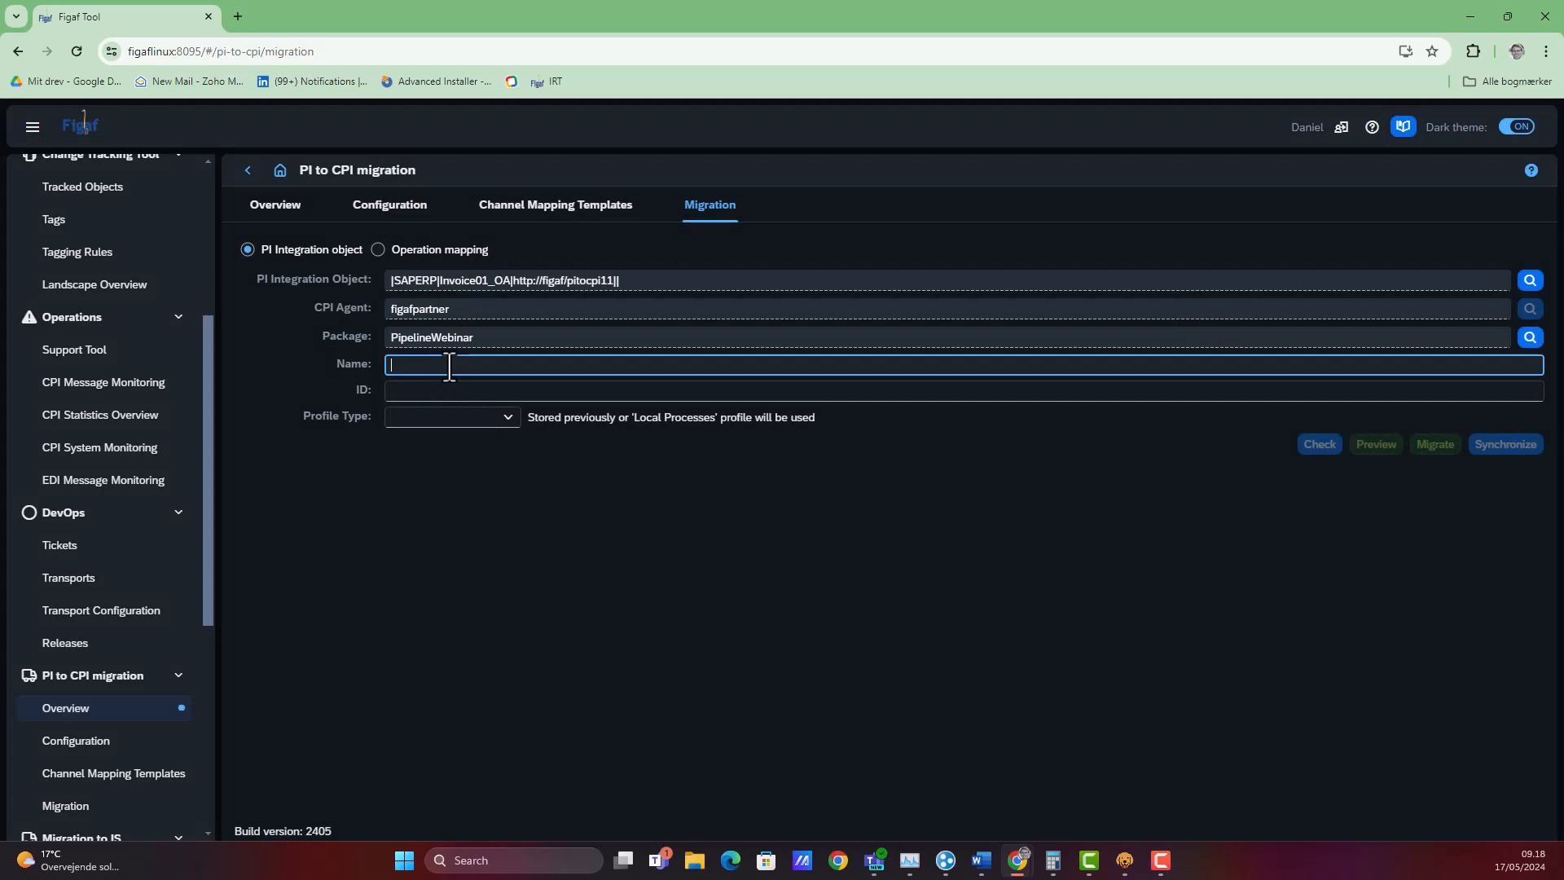
{"action": "type", "text": "Firs"}
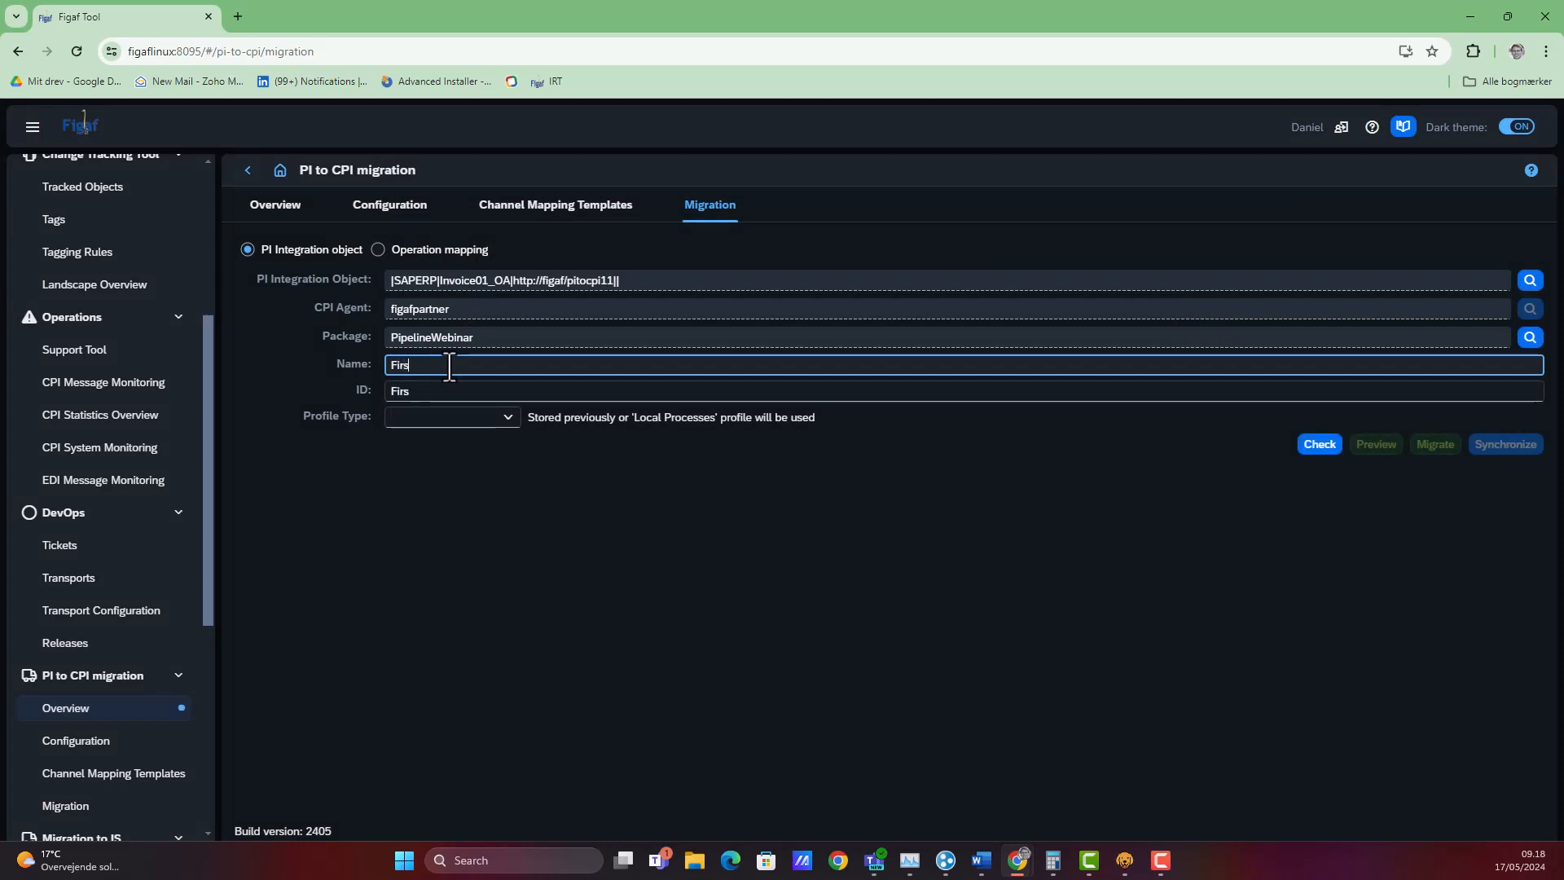
{"action": "type", "text": "t Pi"}
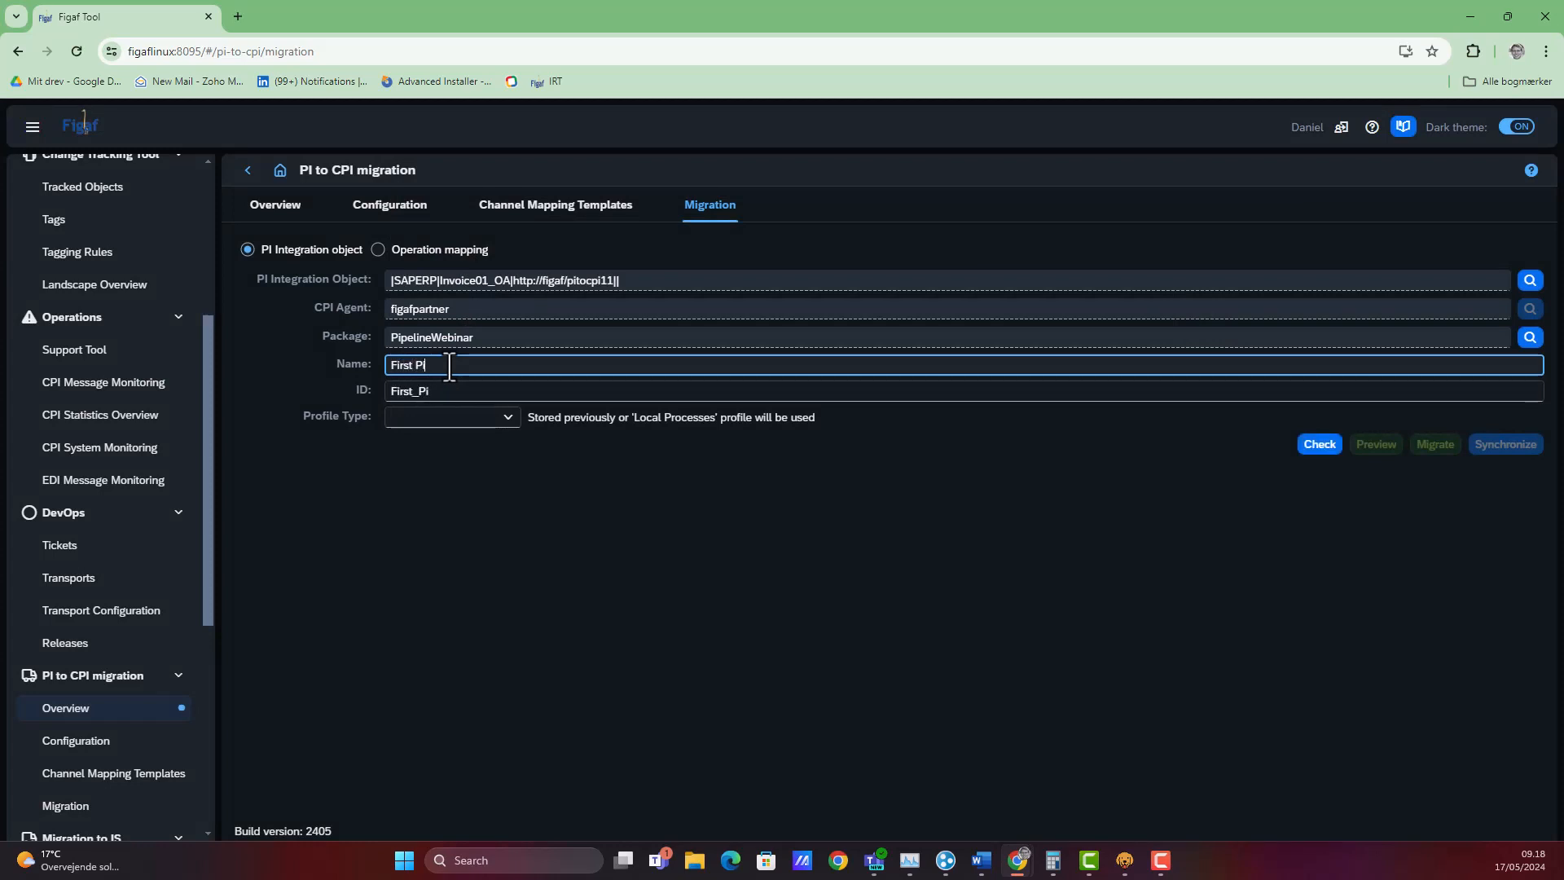
{"action": "type", "text": "pelien"}
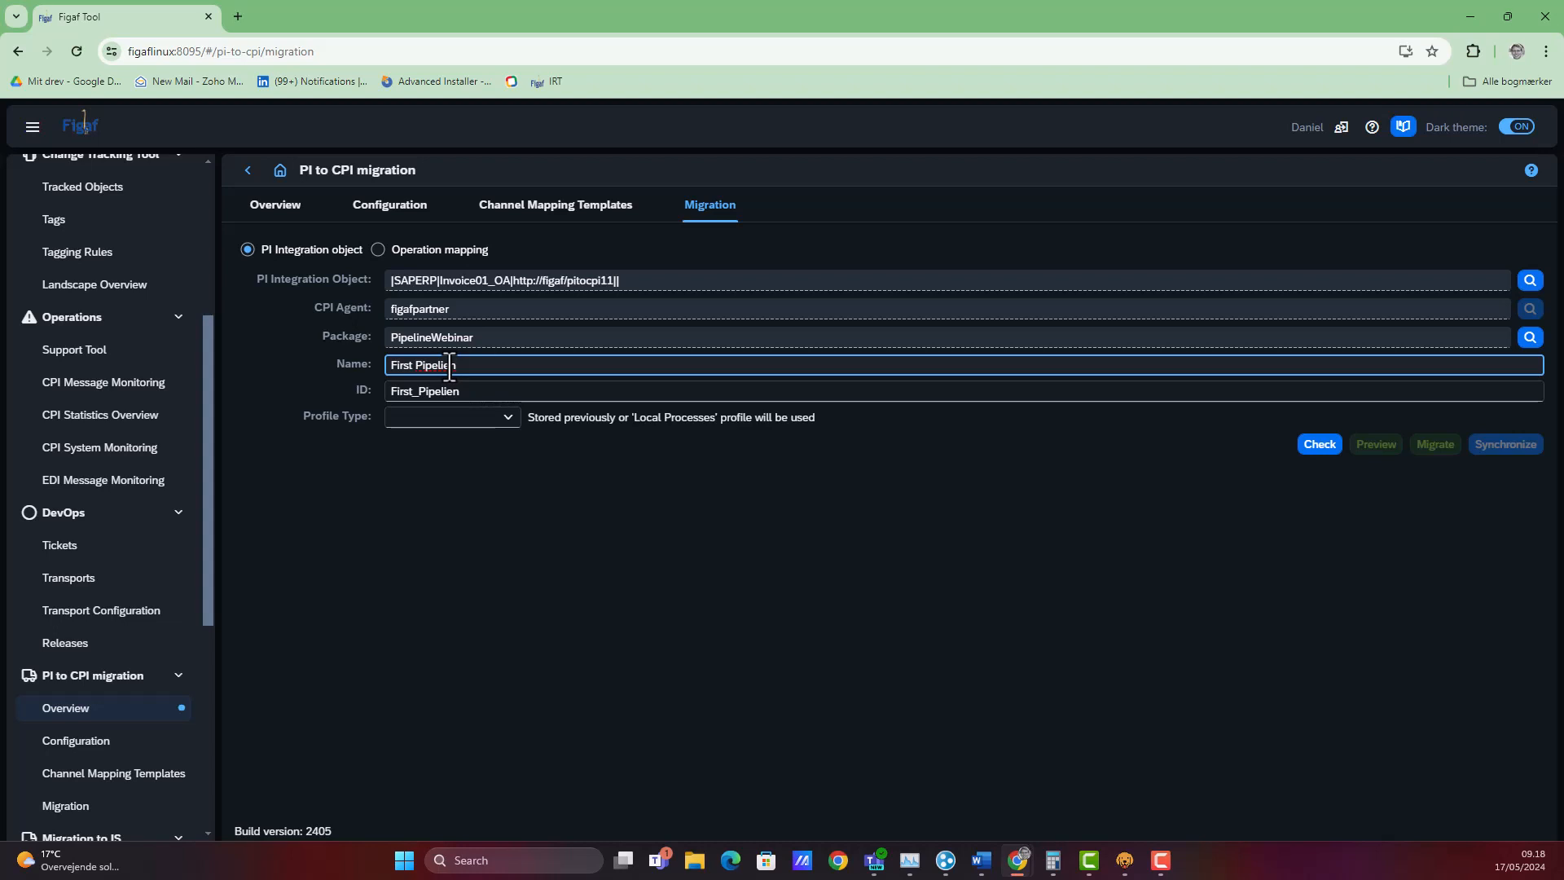
{"action": "key", "text": "BackSpace"}
{"action": "key", "text": "BackSpace"}
{"action": "type", "text": "ne"}
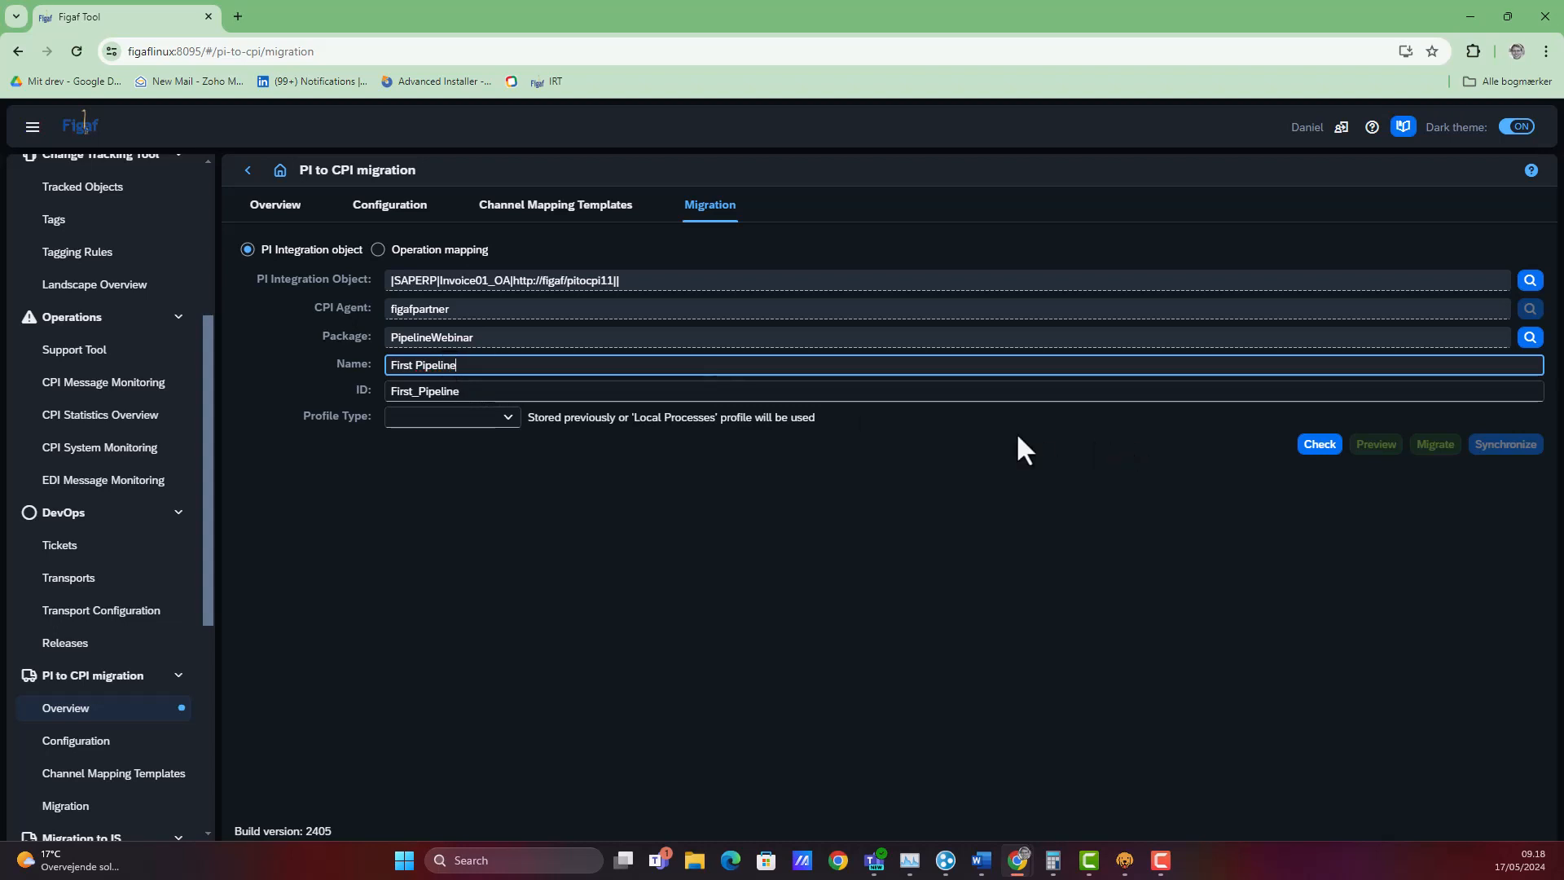
- Set the profile type to Pipeline All and run the migration check through to completion
{"action": "left_click", "coordinate": [460, 418]}
{"action": "left_click", "coordinate": [452, 521]}
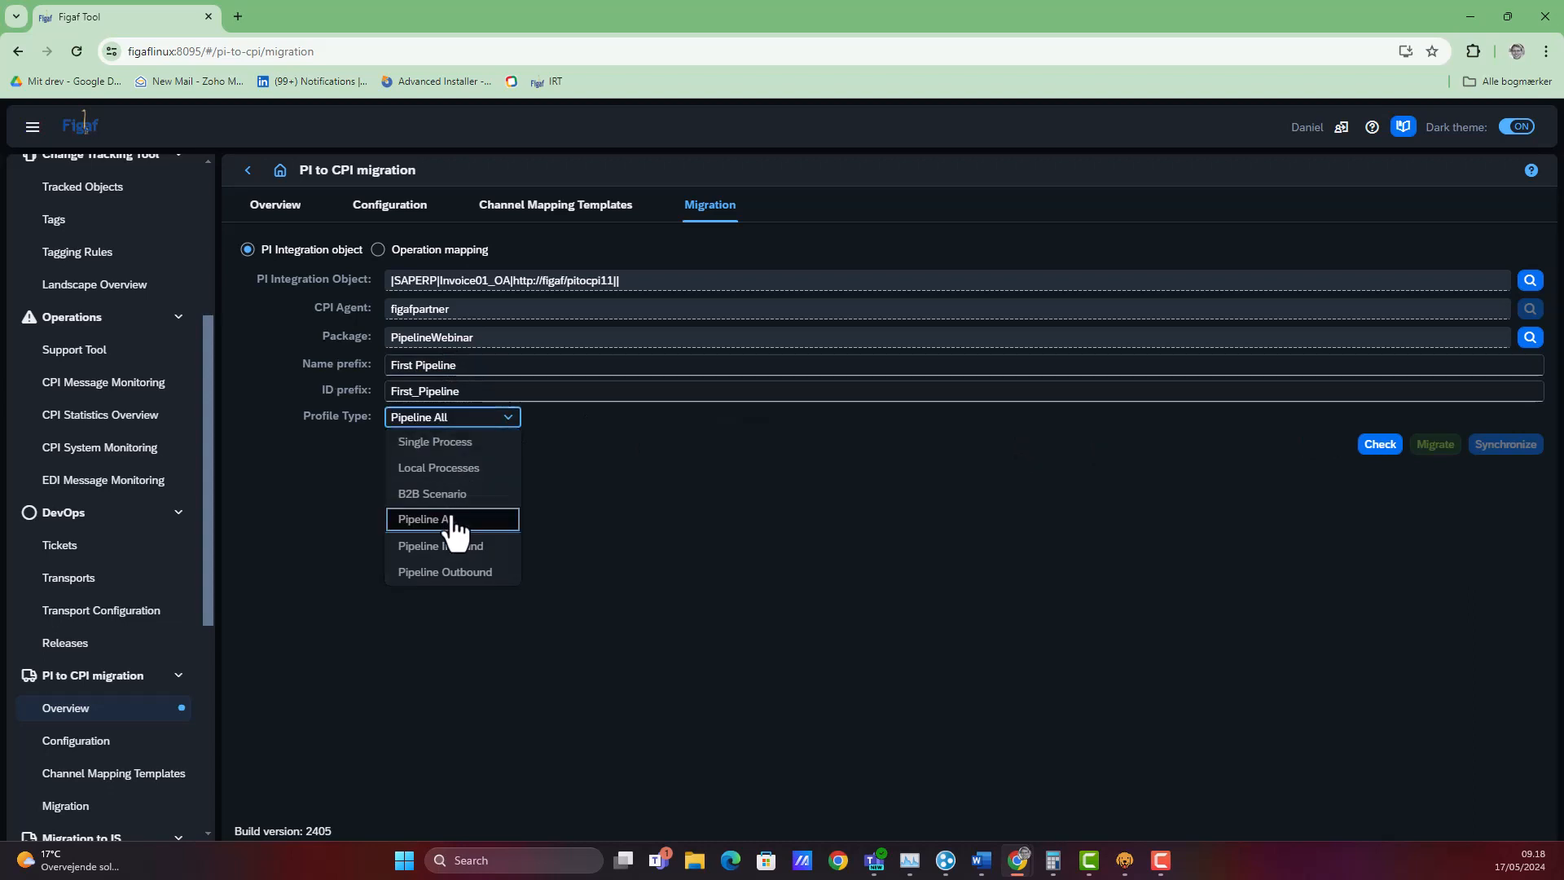
{"action": "left_click", "coordinate": [1380, 445]}
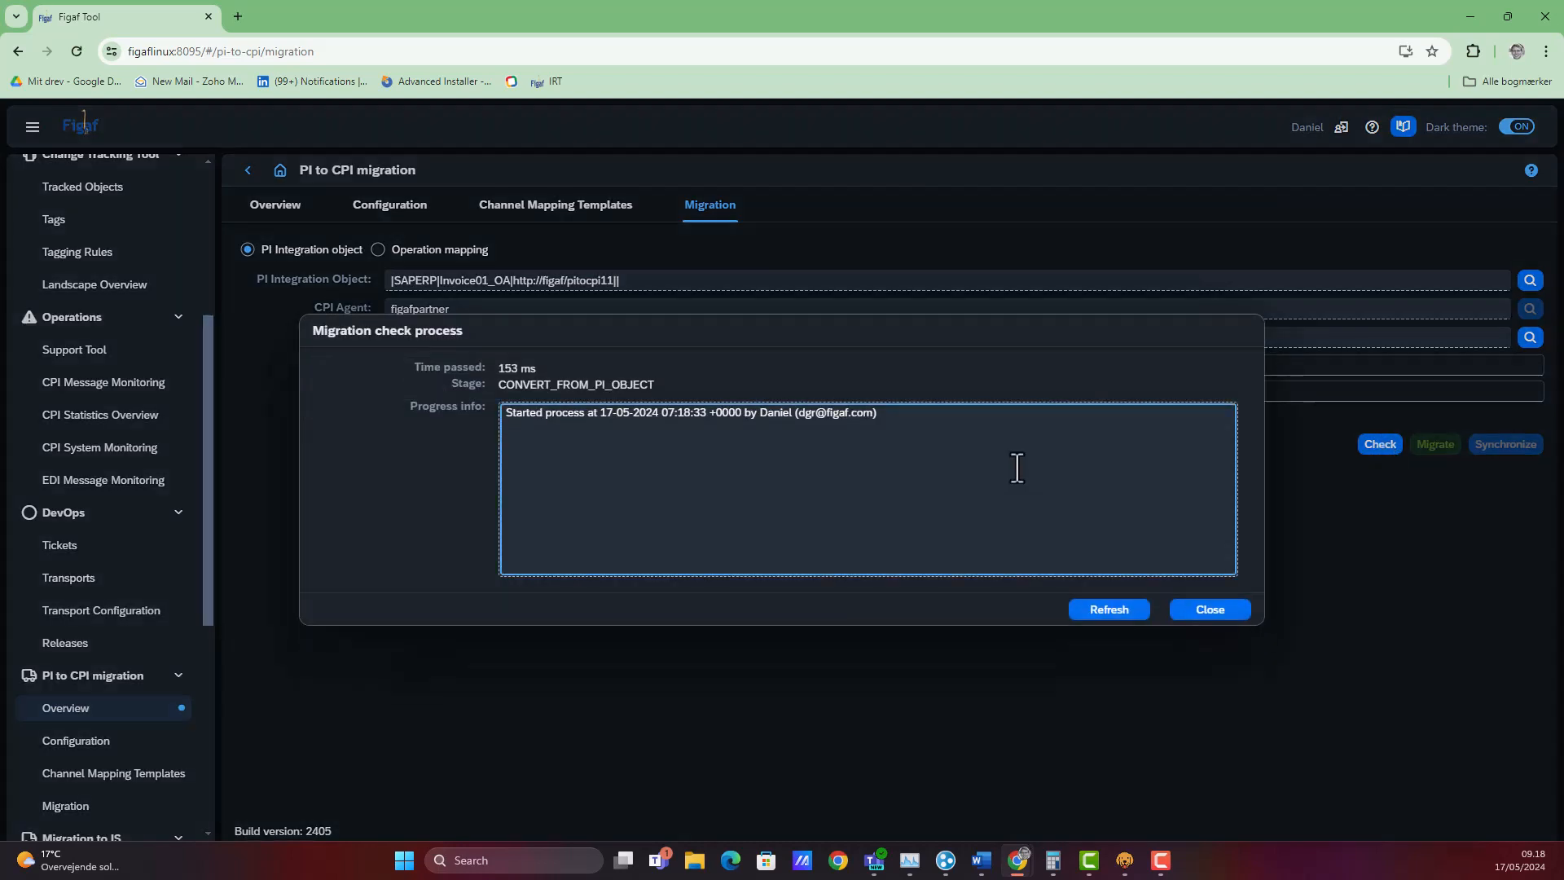
{"action": "left_click", "coordinate": [1085, 613]}
{"action": "left_click", "coordinate": [1177, 615]}
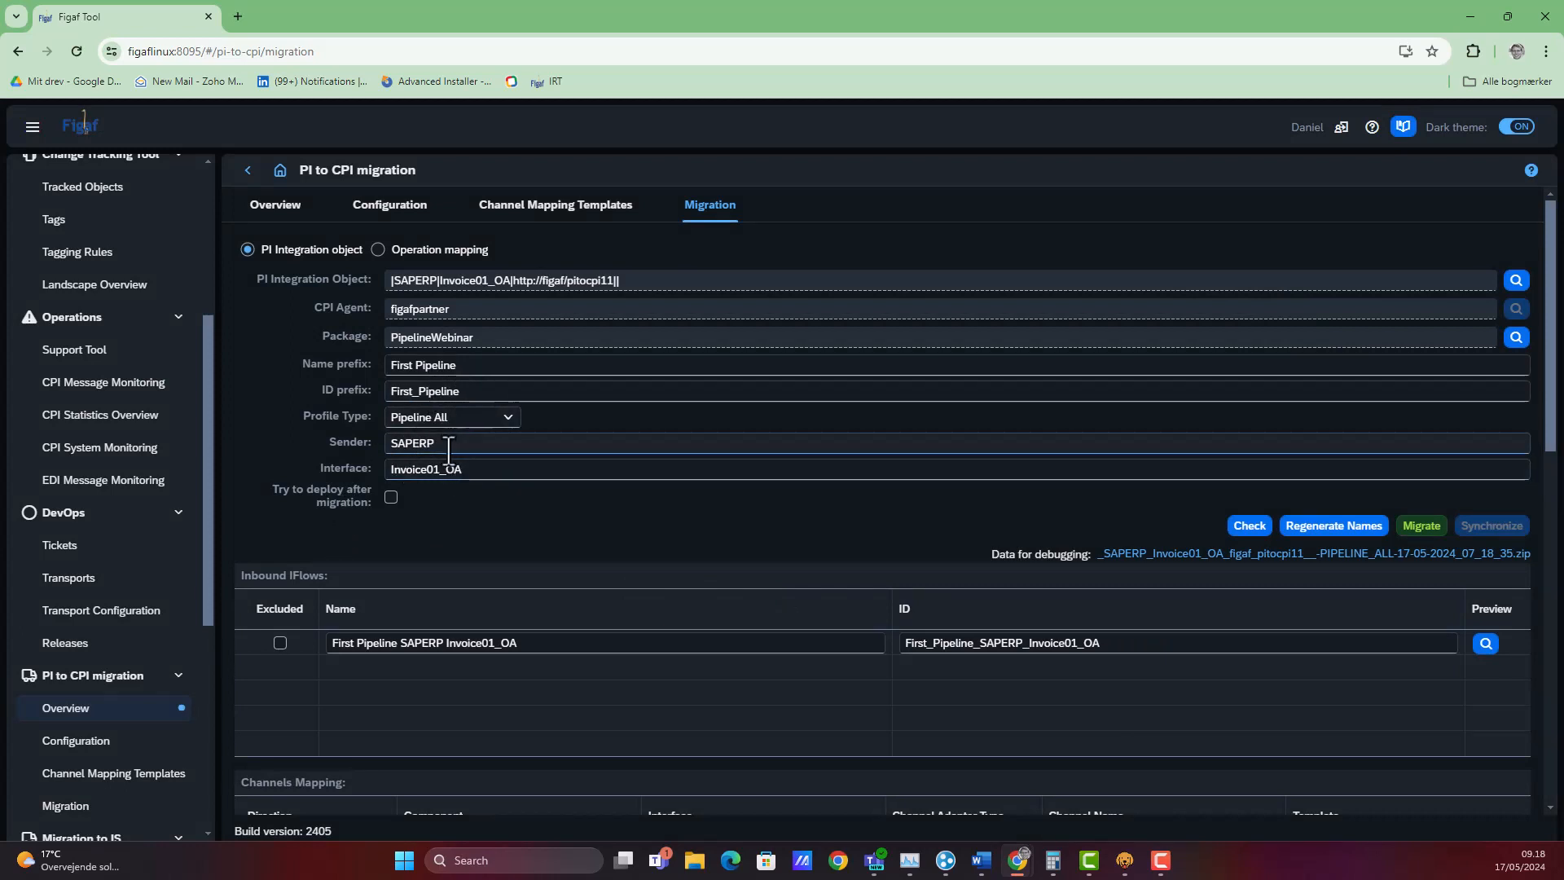
- Change the sender to SAPERPFIRST and enable the attempt to deploy after migration
{"action": "left_click", "coordinate": [448, 447]}
{"action": "double_click", "coordinate": [450, 447]}
{"action": "left_click", "coordinate": [452, 446]}
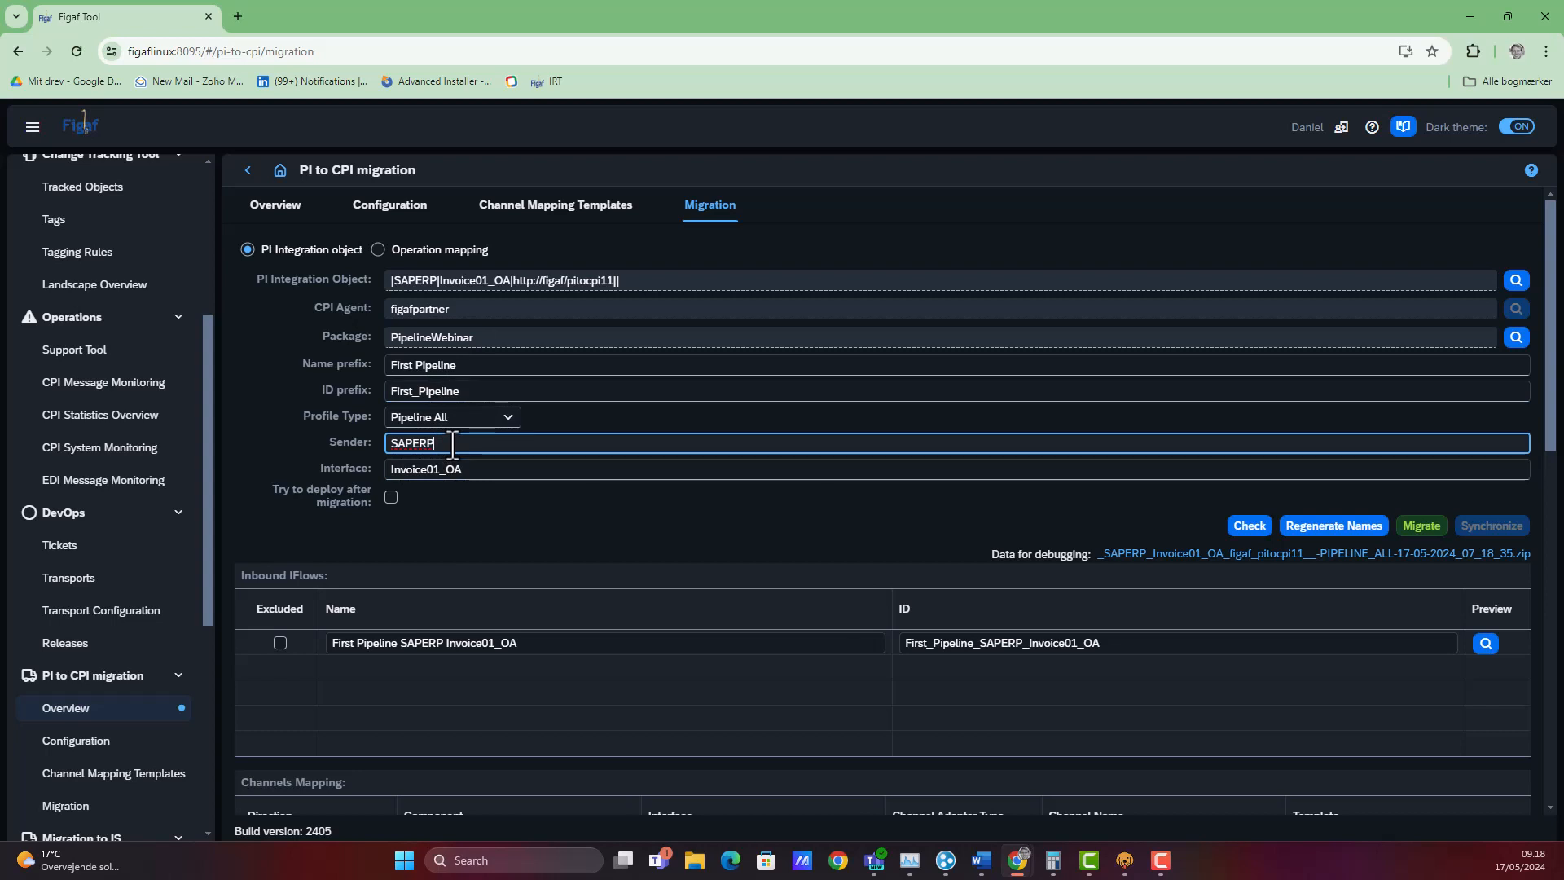
{"action": "type", "text": "F"}
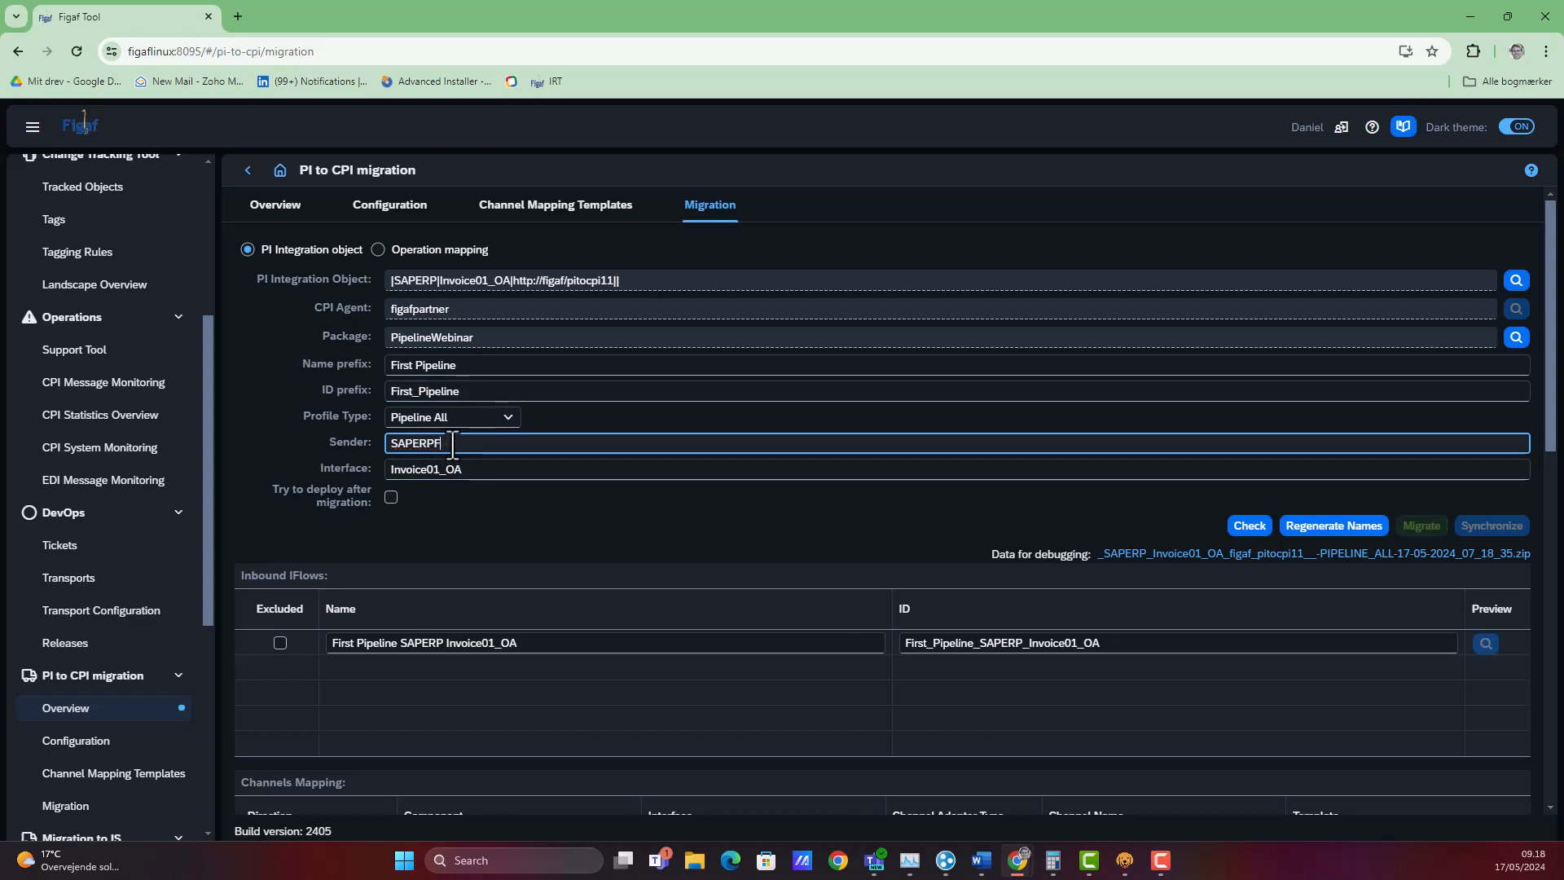
{"action": "type", "text": "IRST"}
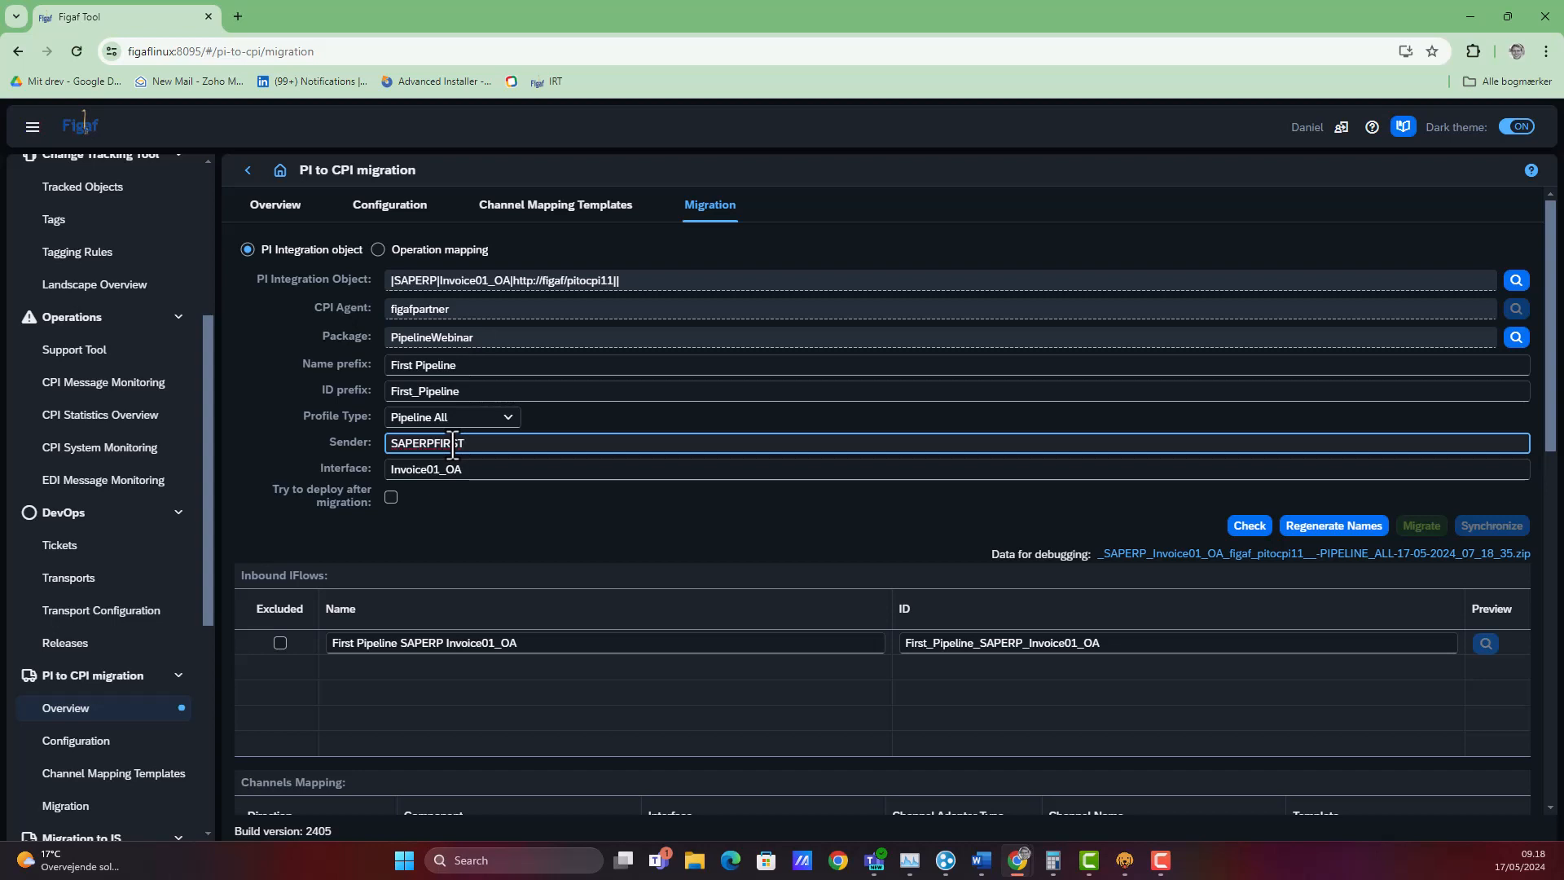
{"action": "double_click", "coordinate": [453, 445]}
{"action": "left_click", "coordinate": [392, 498]}
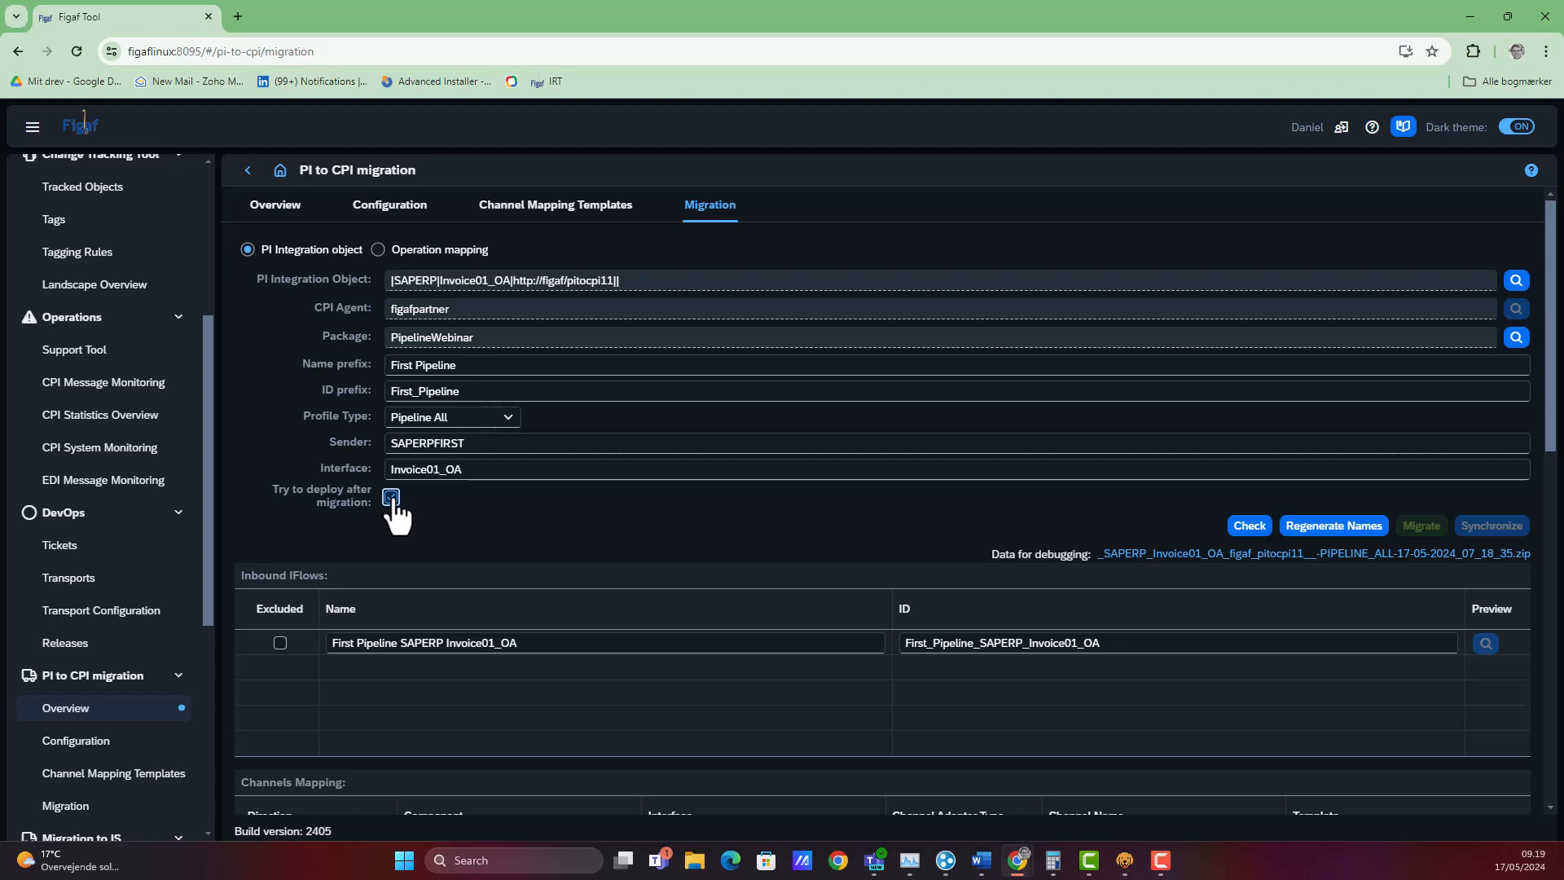
- Run the migration check with the changed sender and preview the inbound iFlow
{"action": "scroll", "coordinate": [460, 489], "scroll_direction": "down", "scroll_amount": 2}
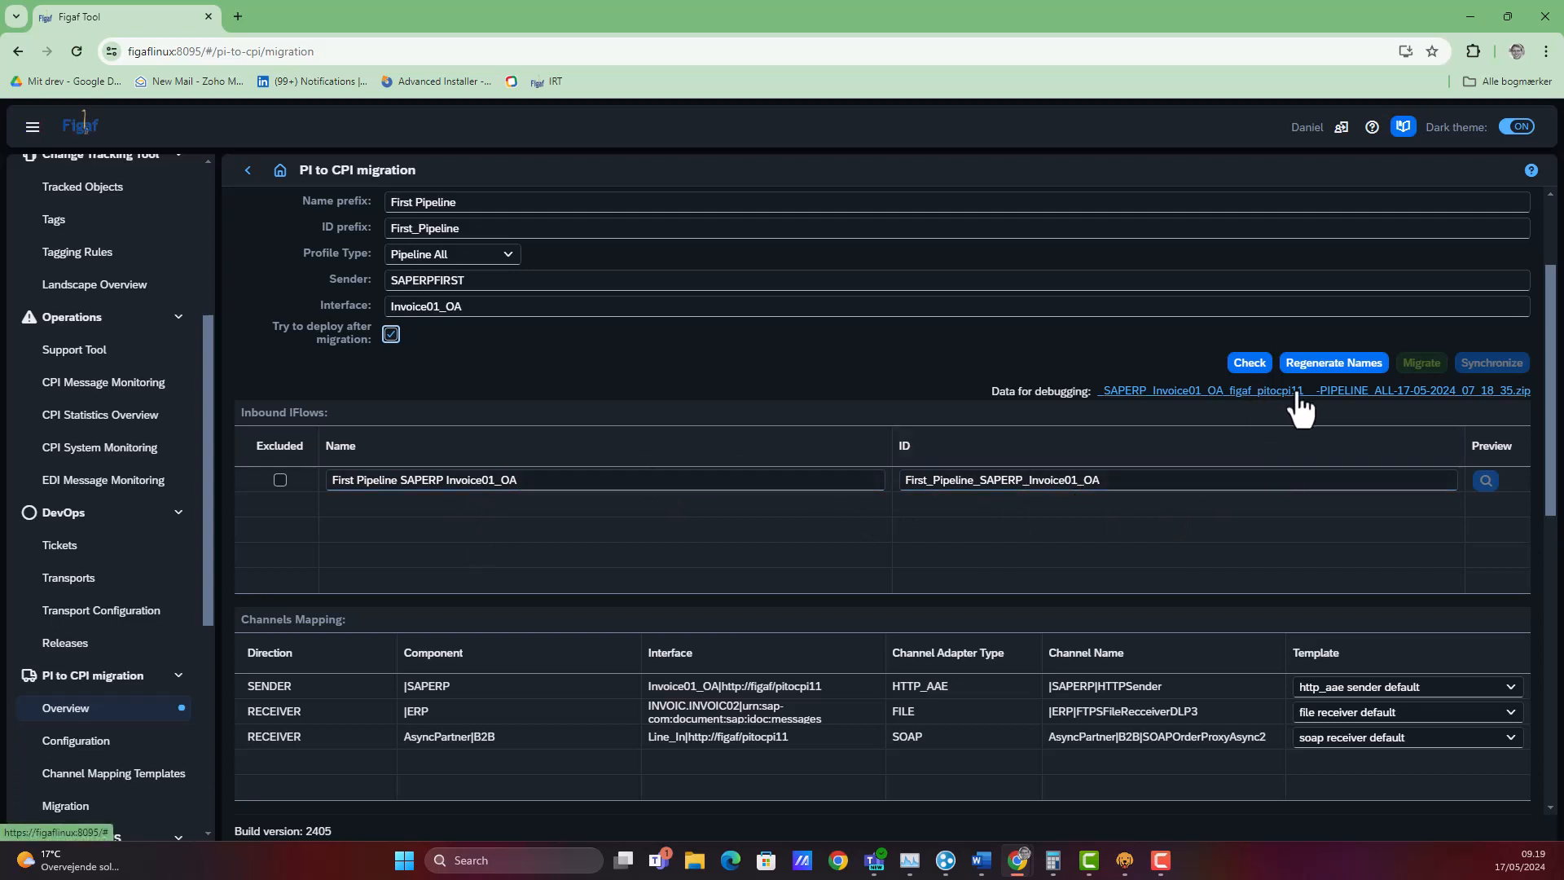
{"action": "left_click", "coordinate": [1250, 364]}
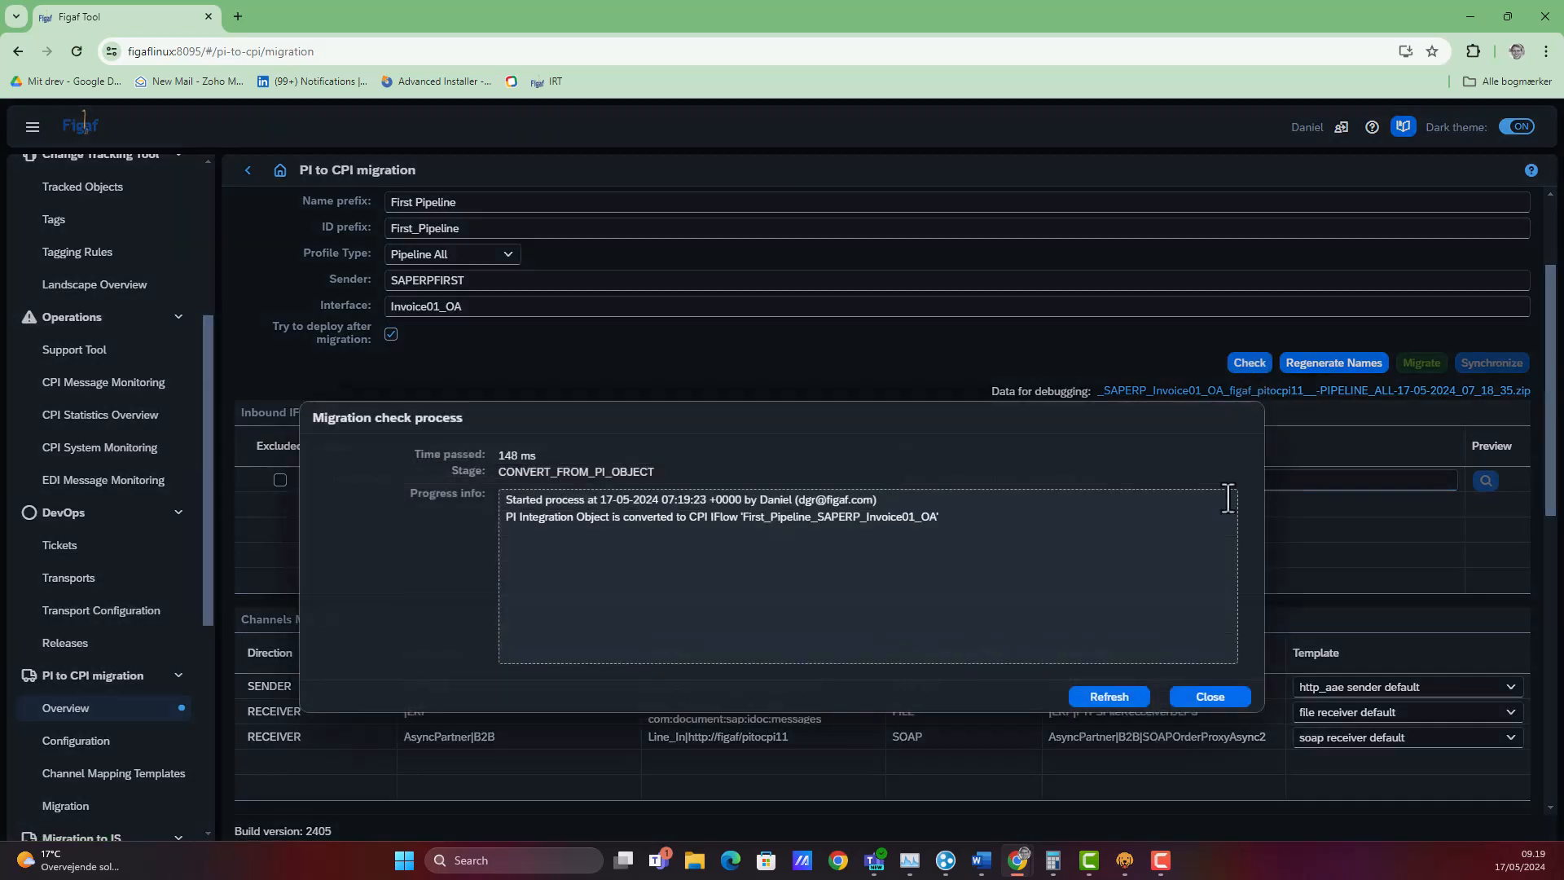
{"action": "left_click", "coordinate": [1118, 612]}
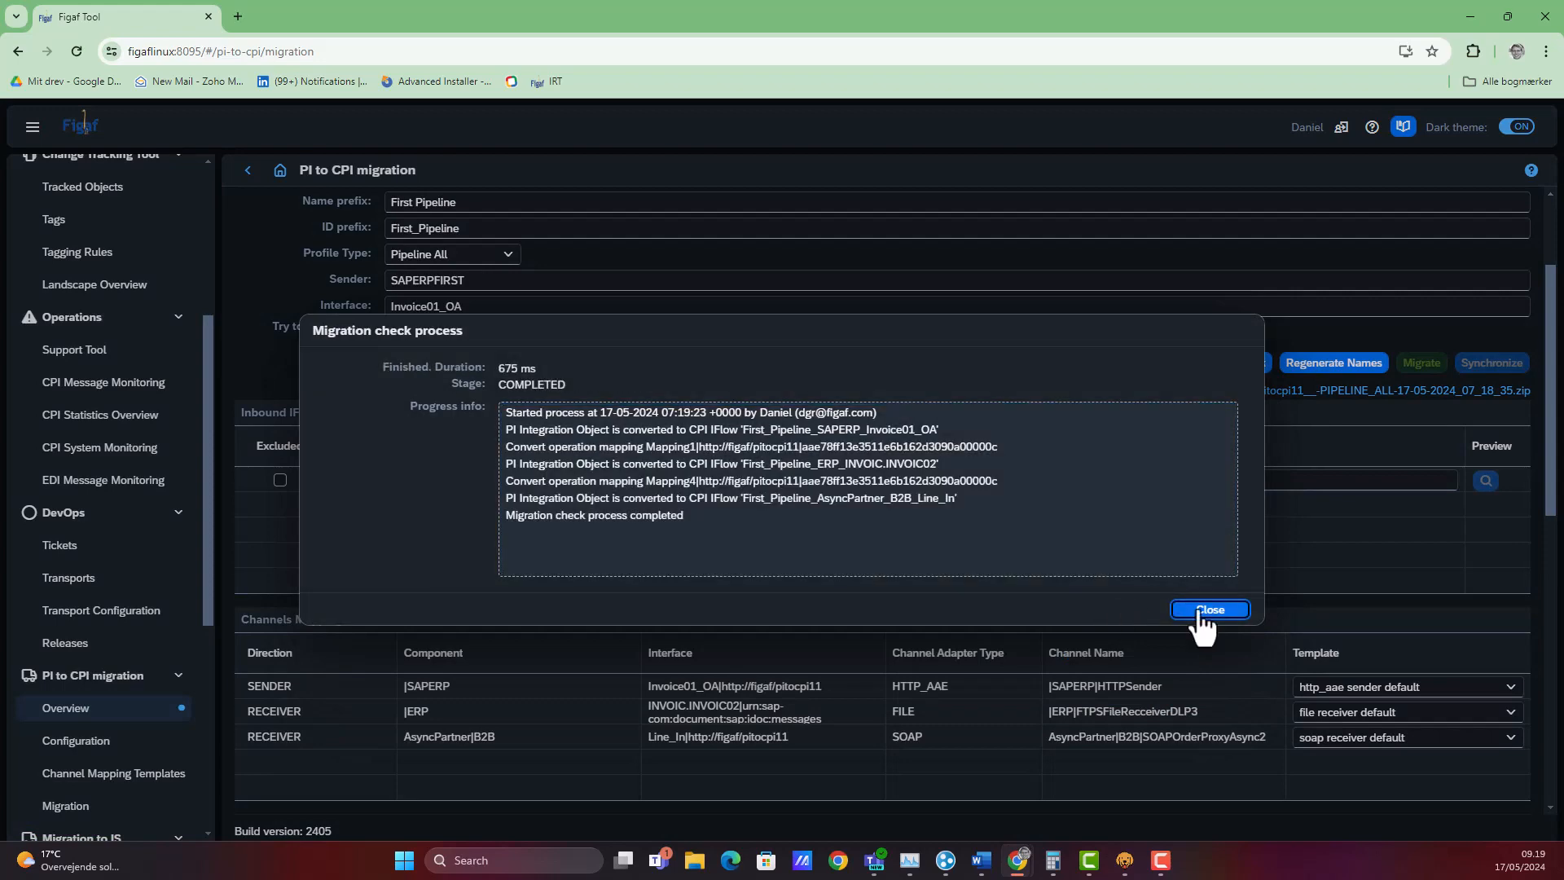
{"action": "left_click", "coordinate": [1216, 612]}
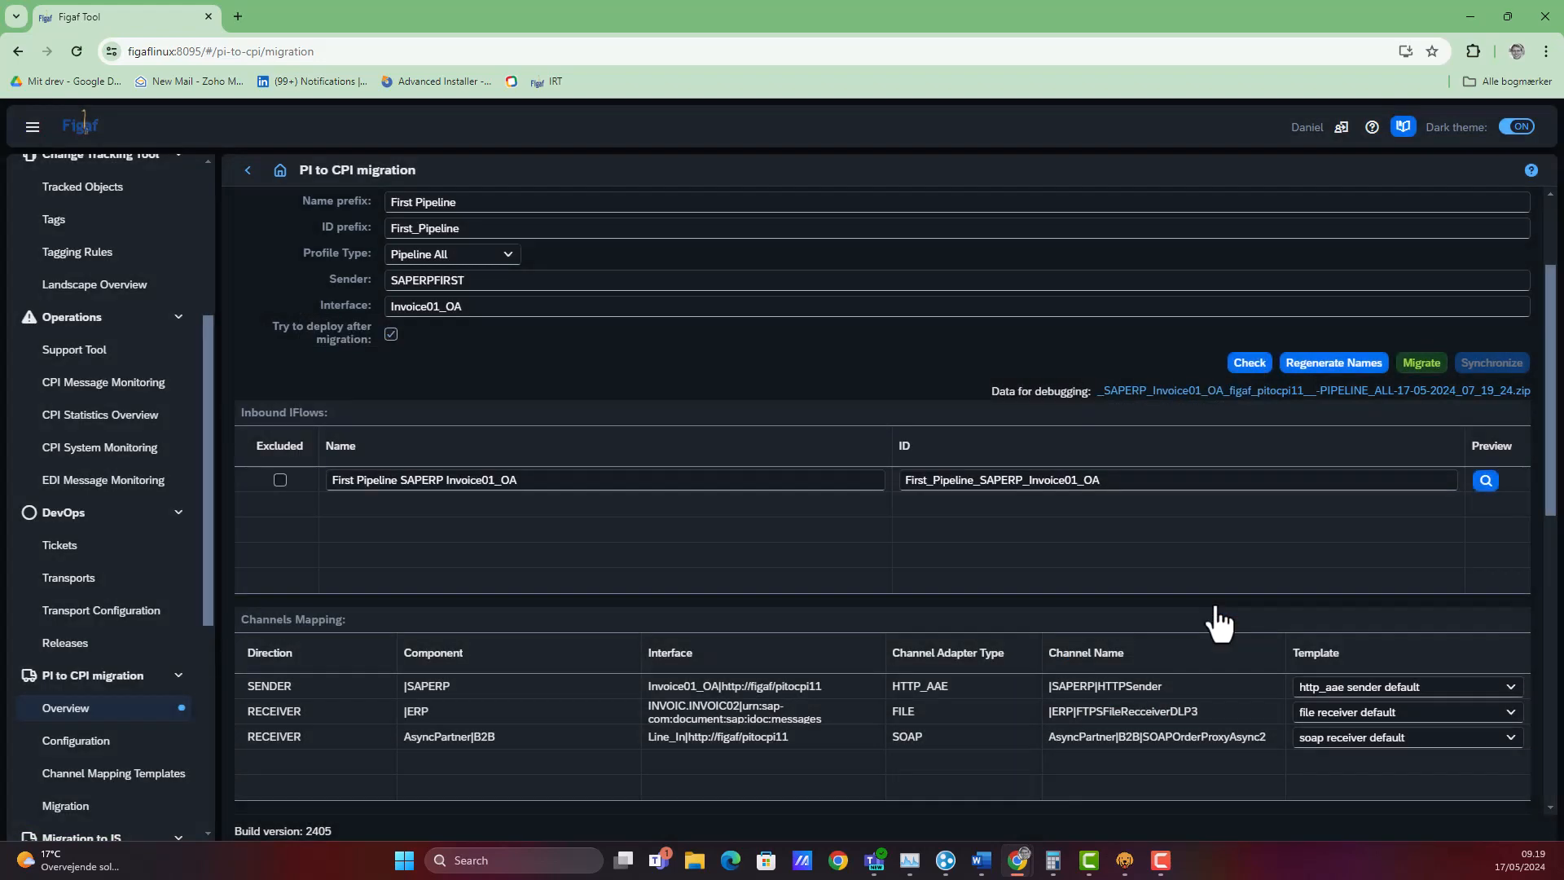
{"action": "left_click", "coordinate": [1486, 480]}
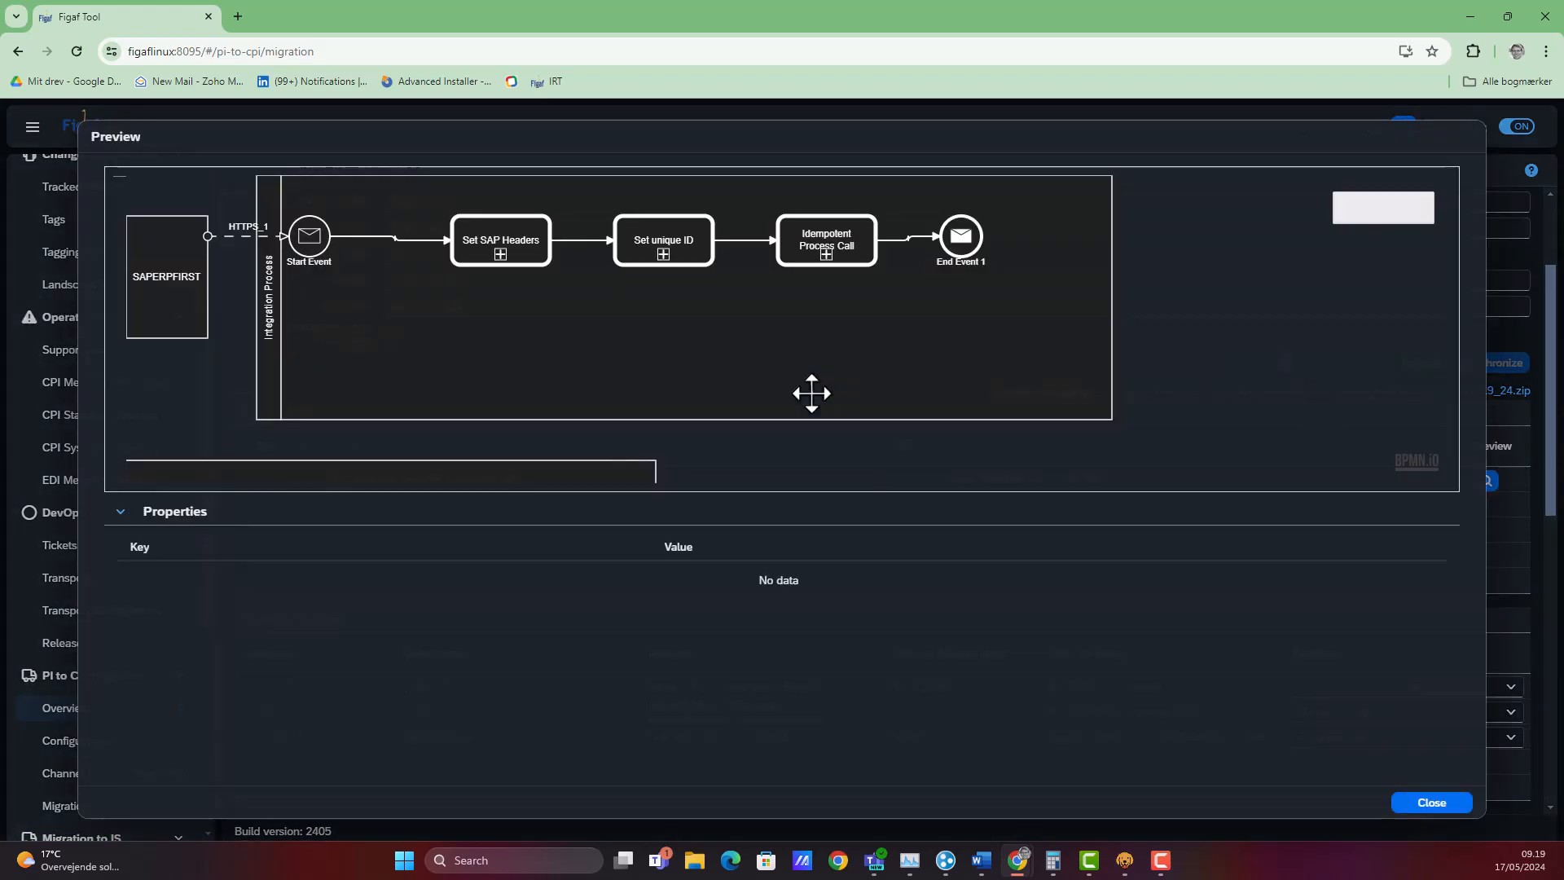
{"action": "left_click", "coordinate": [1421, 803]}
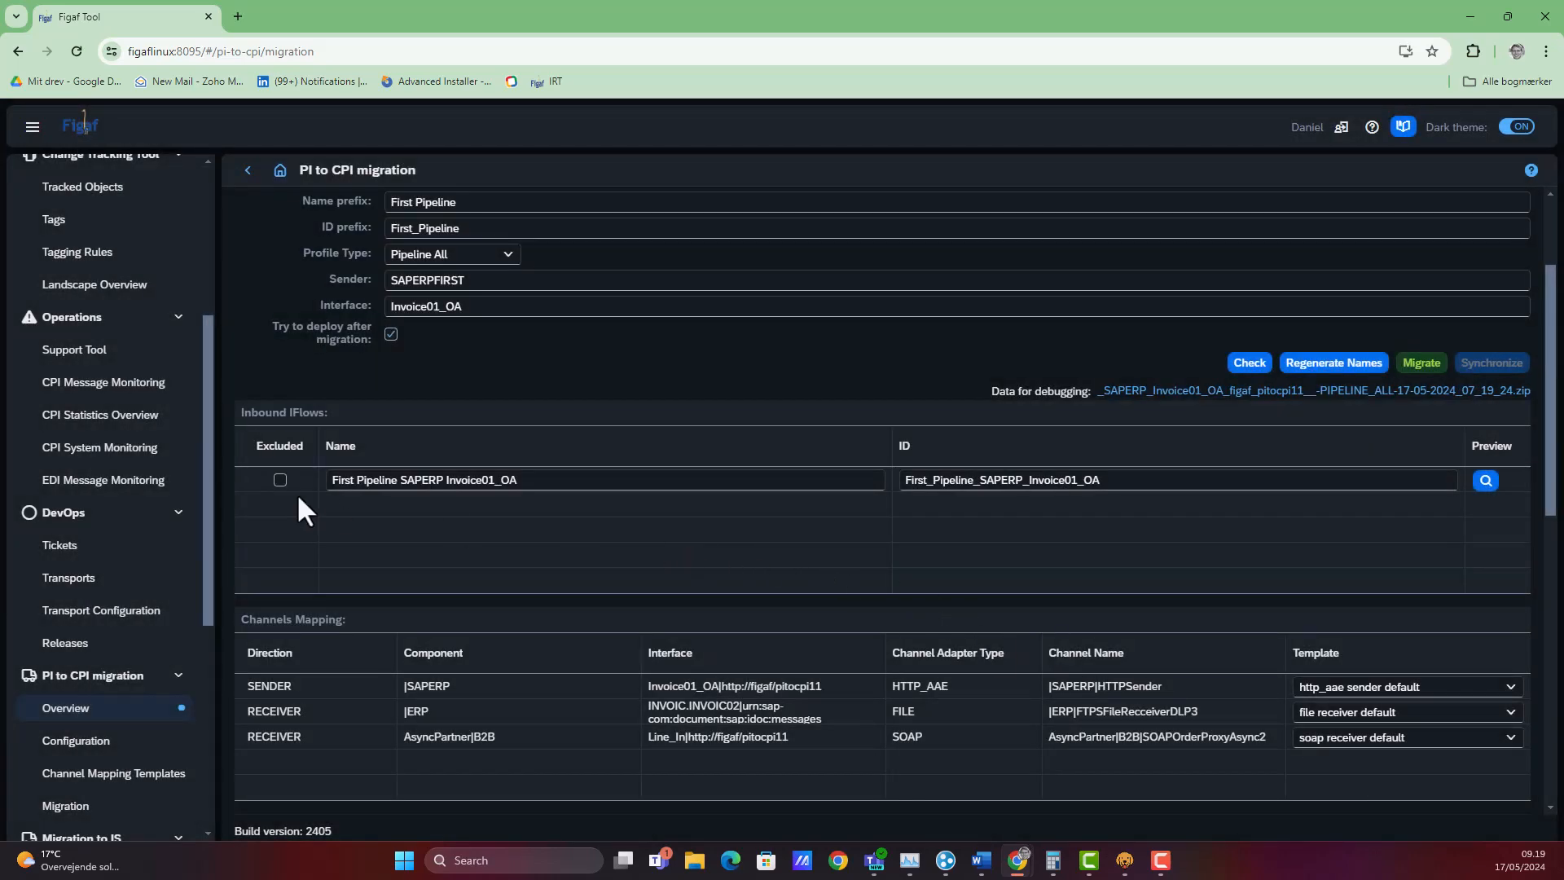
- Rename the service of the AsyncPartner|B2B receiver to AsyncPartnerFIRST
{"action": "scroll", "coordinate": [296, 497], "scroll_direction": "down", "scroll_amount": 4}
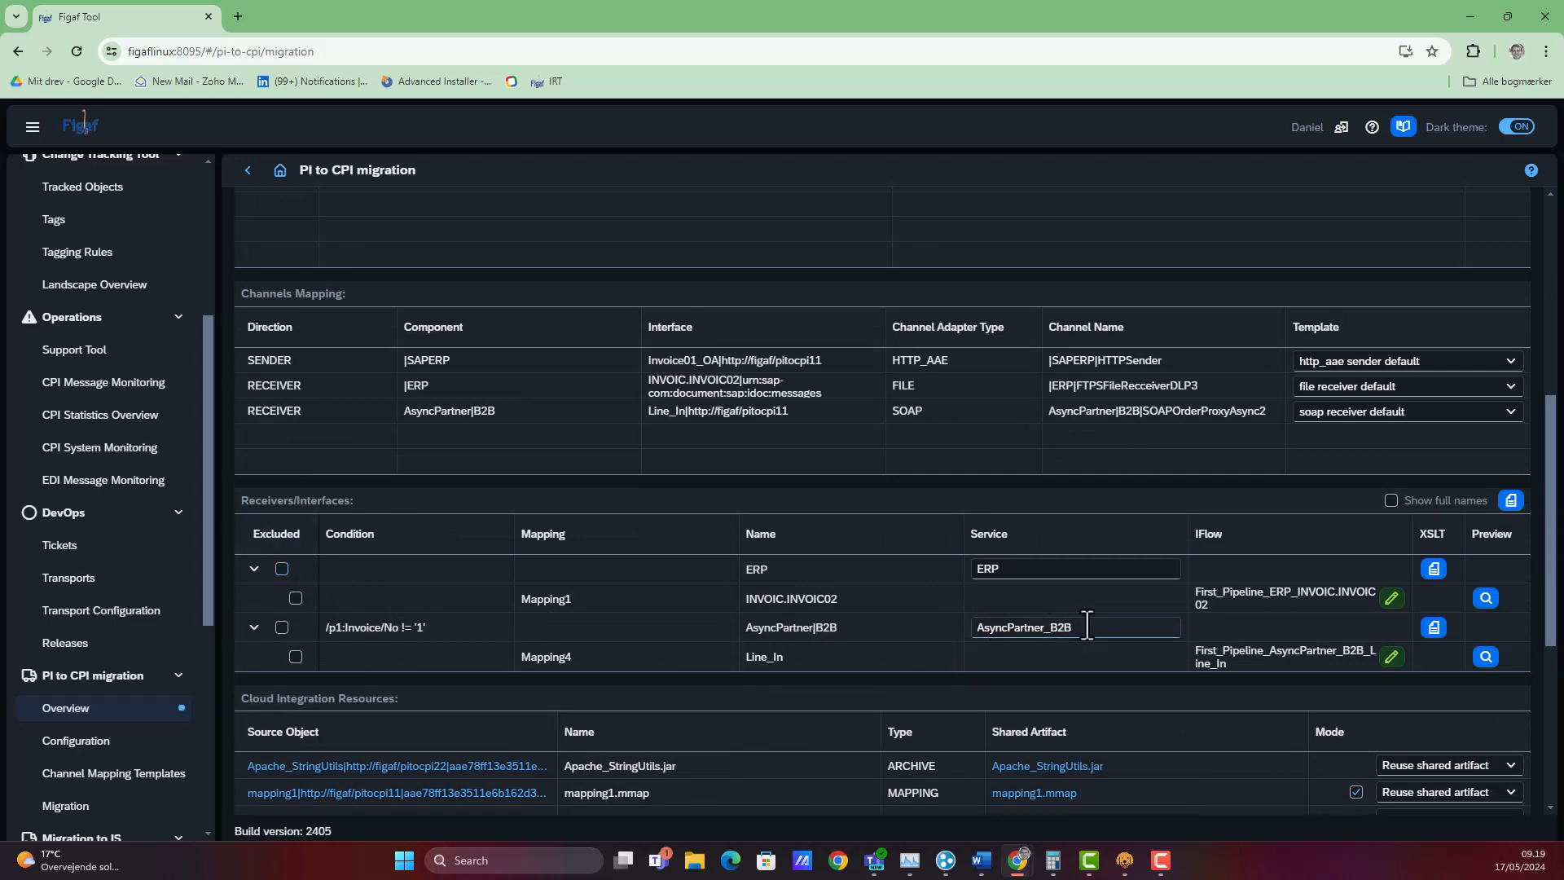
{"action": "left_click_drag", "start_coordinate": [1086, 626], "coordinate": [1048, 627]}
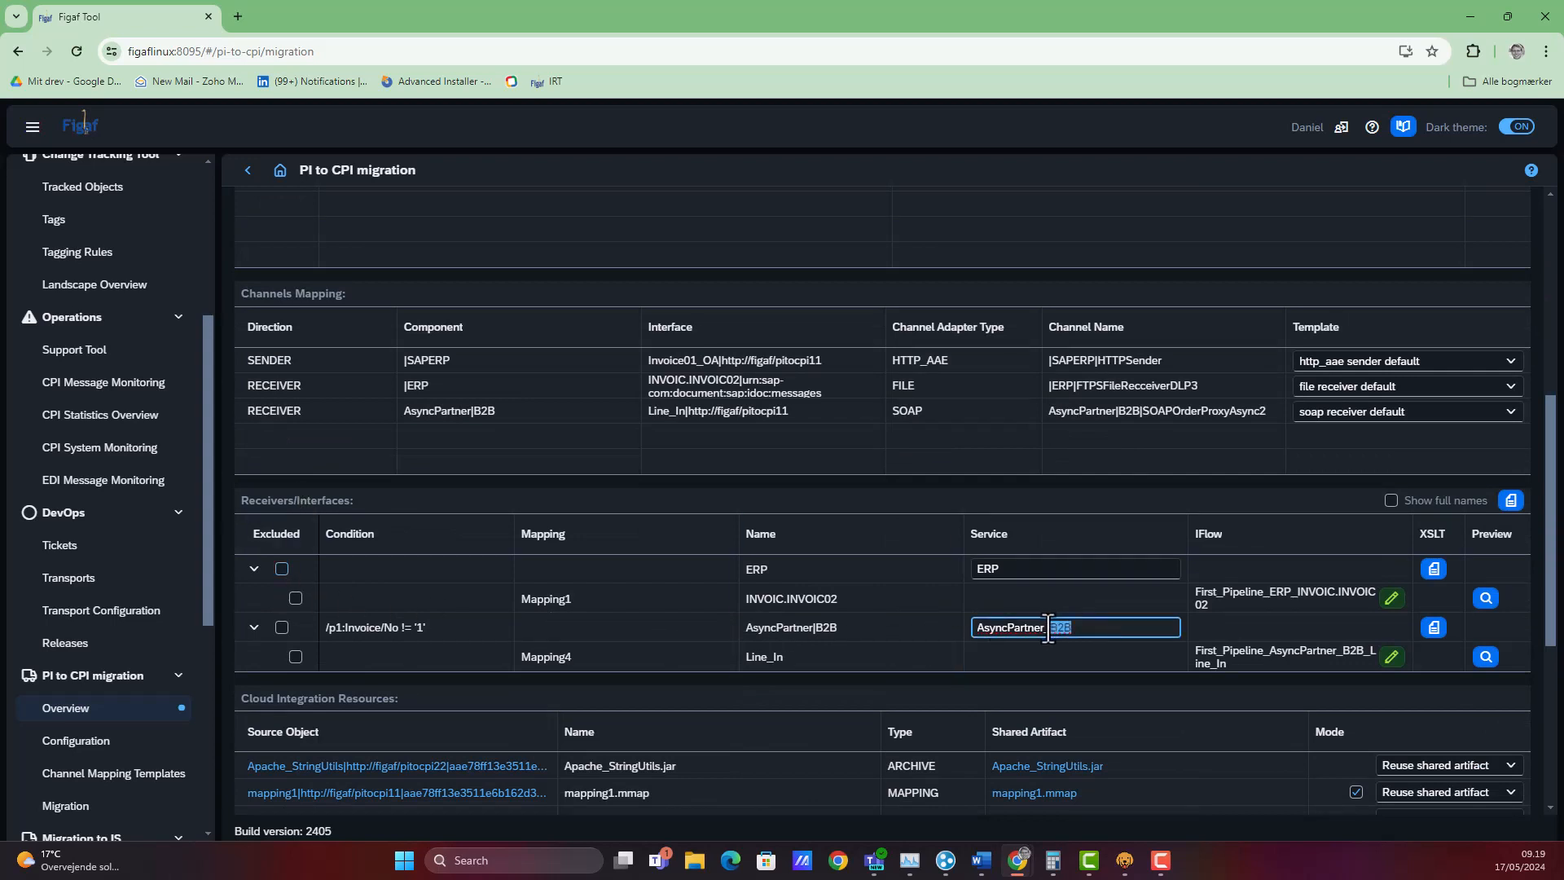
{"action": "key", "text": "BackSpace"}
{"action": "key", "text": "BackSpace"}
{"action": "type", "text": "FIRST"}
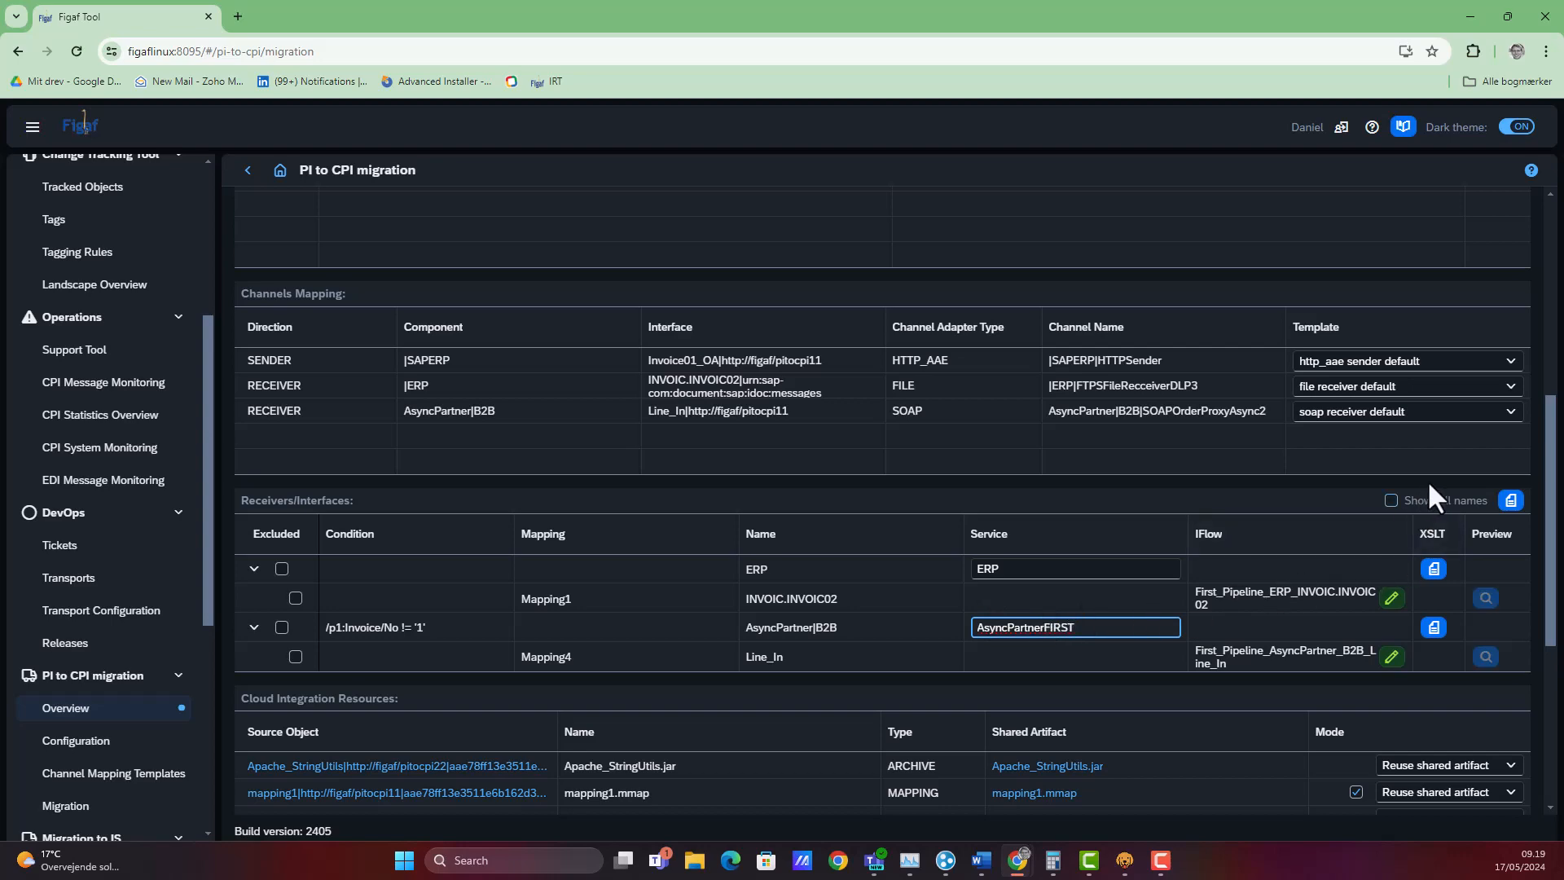
- Regenerate the iFlow names from the changed sender and receiver service, and review them in the receiver interfaces
{"action": "scroll", "coordinate": [1181, 359], "scroll_direction": "up", "scroll_amount": 3}
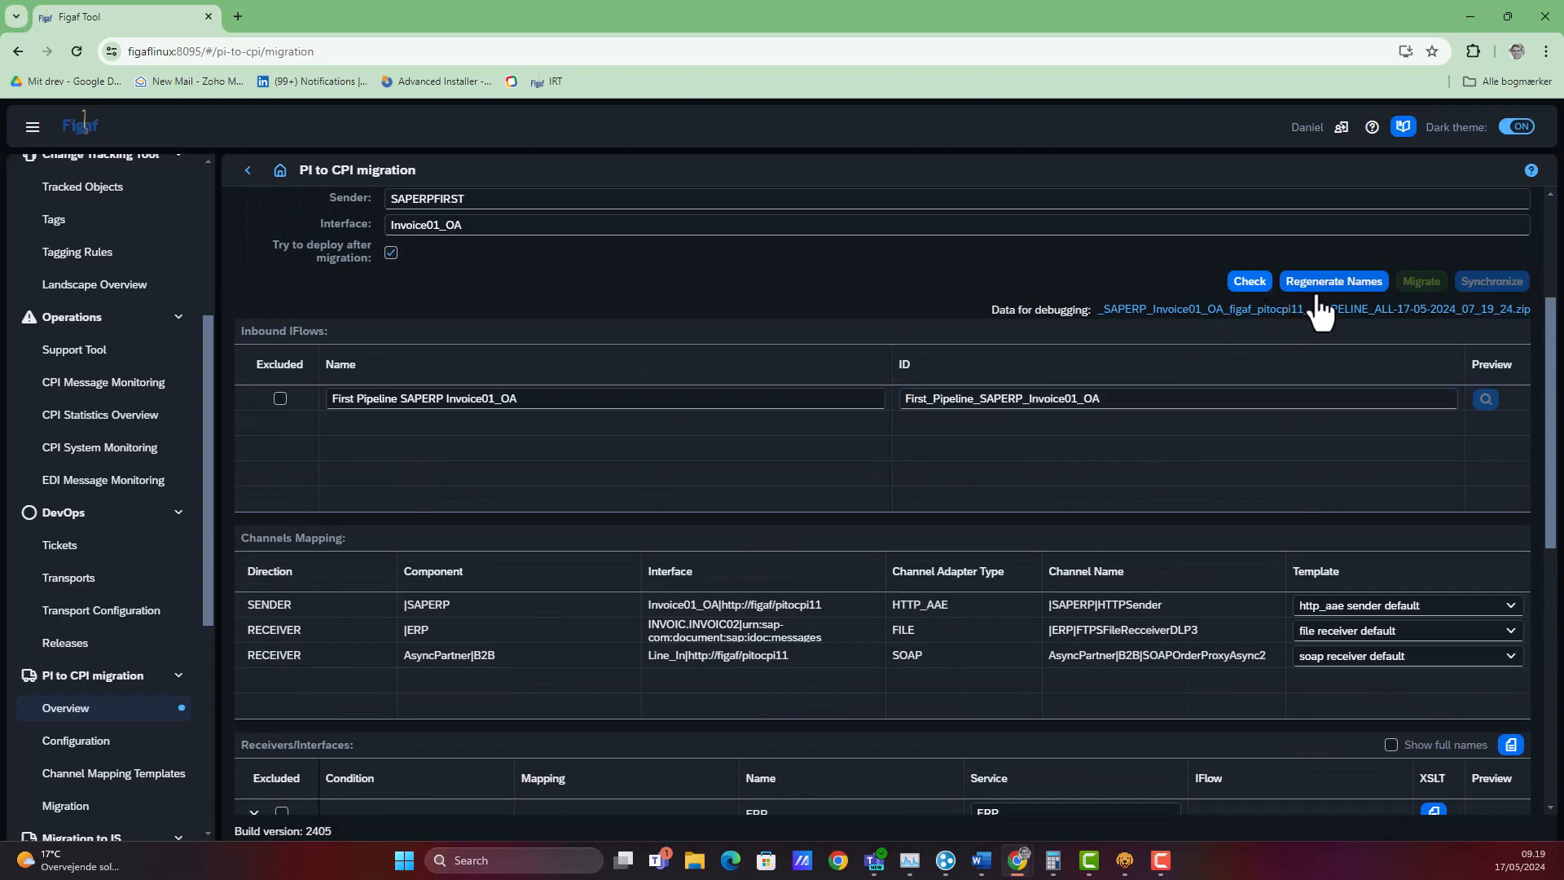
{"action": "left_click", "coordinate": [1319, 283]}
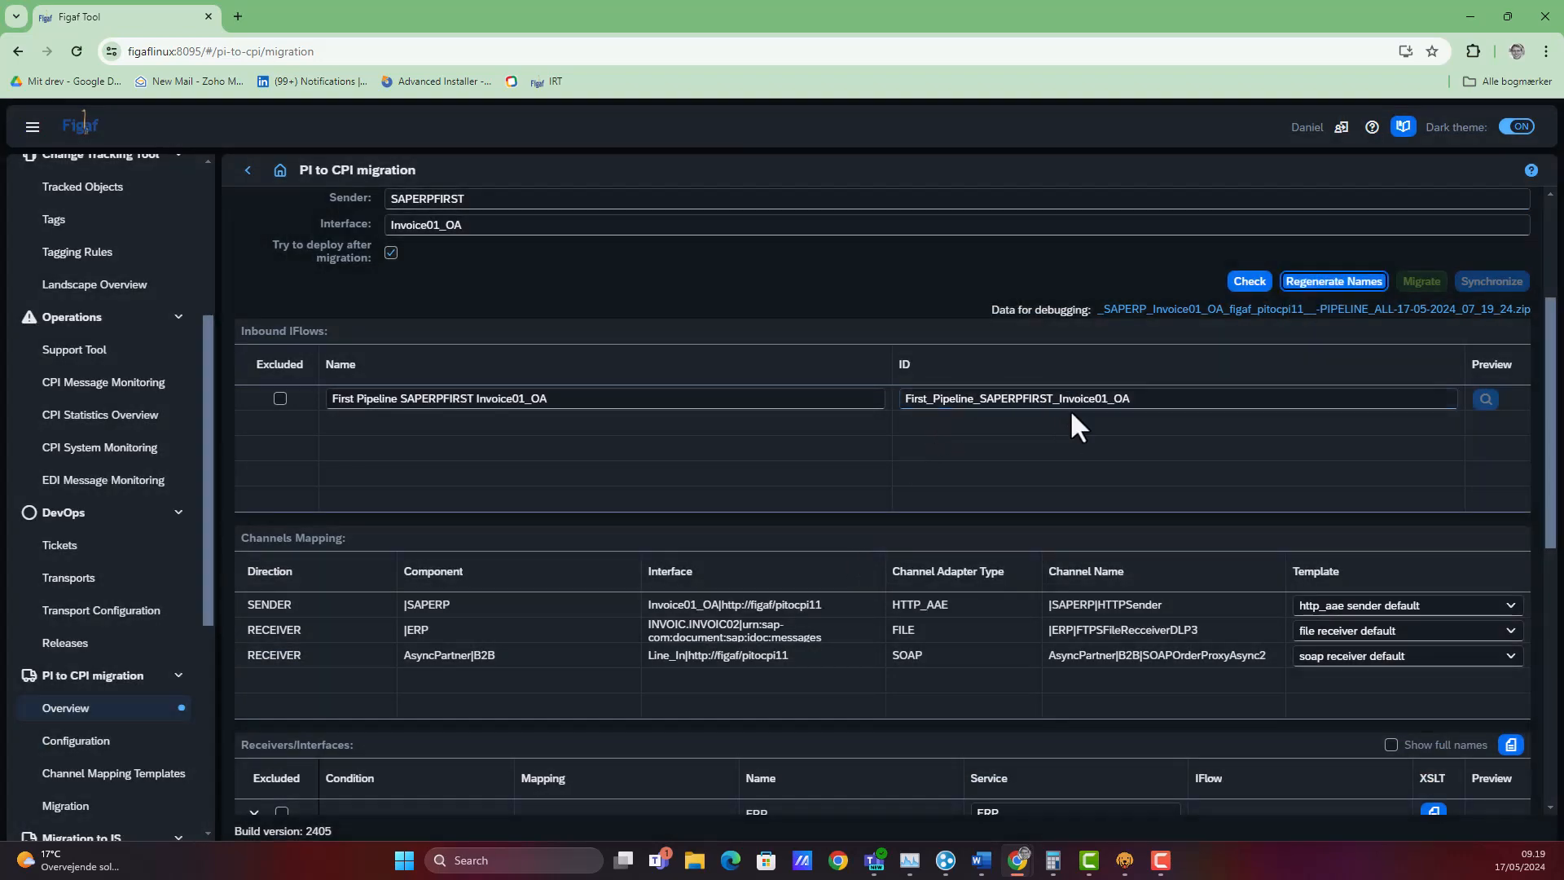
{"action": "scroll", "coordinate": [988, 440], "scroll_direction": "down", "scroll_amount": 3}
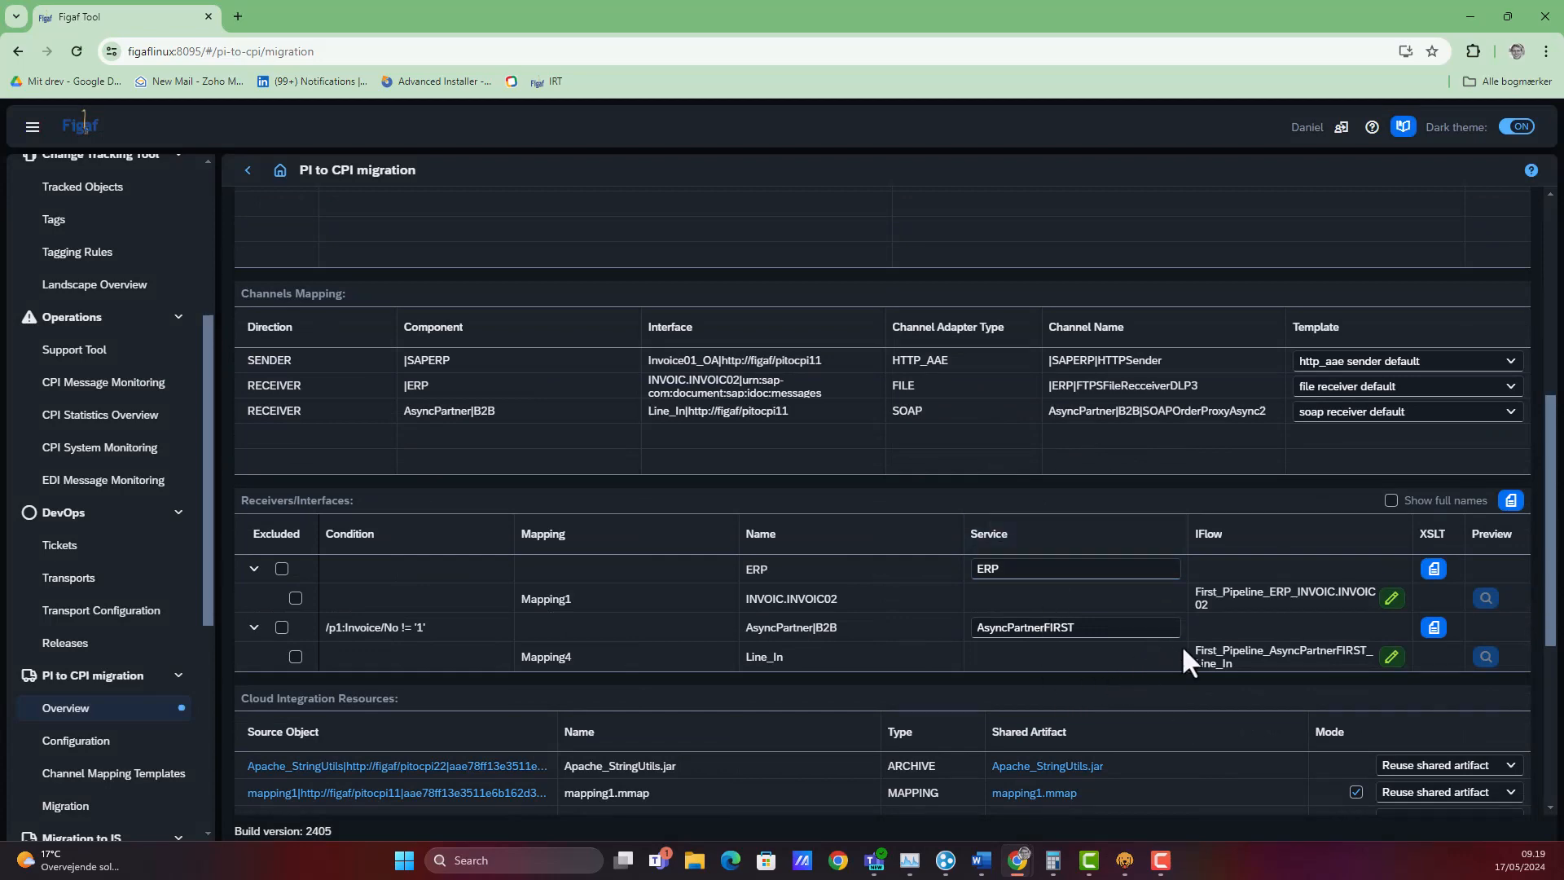
- Examine the receiver determination XSLT and the migration log messages of the regenerated migration
{"action": "left_click", "coordinate": [1512, 500]}
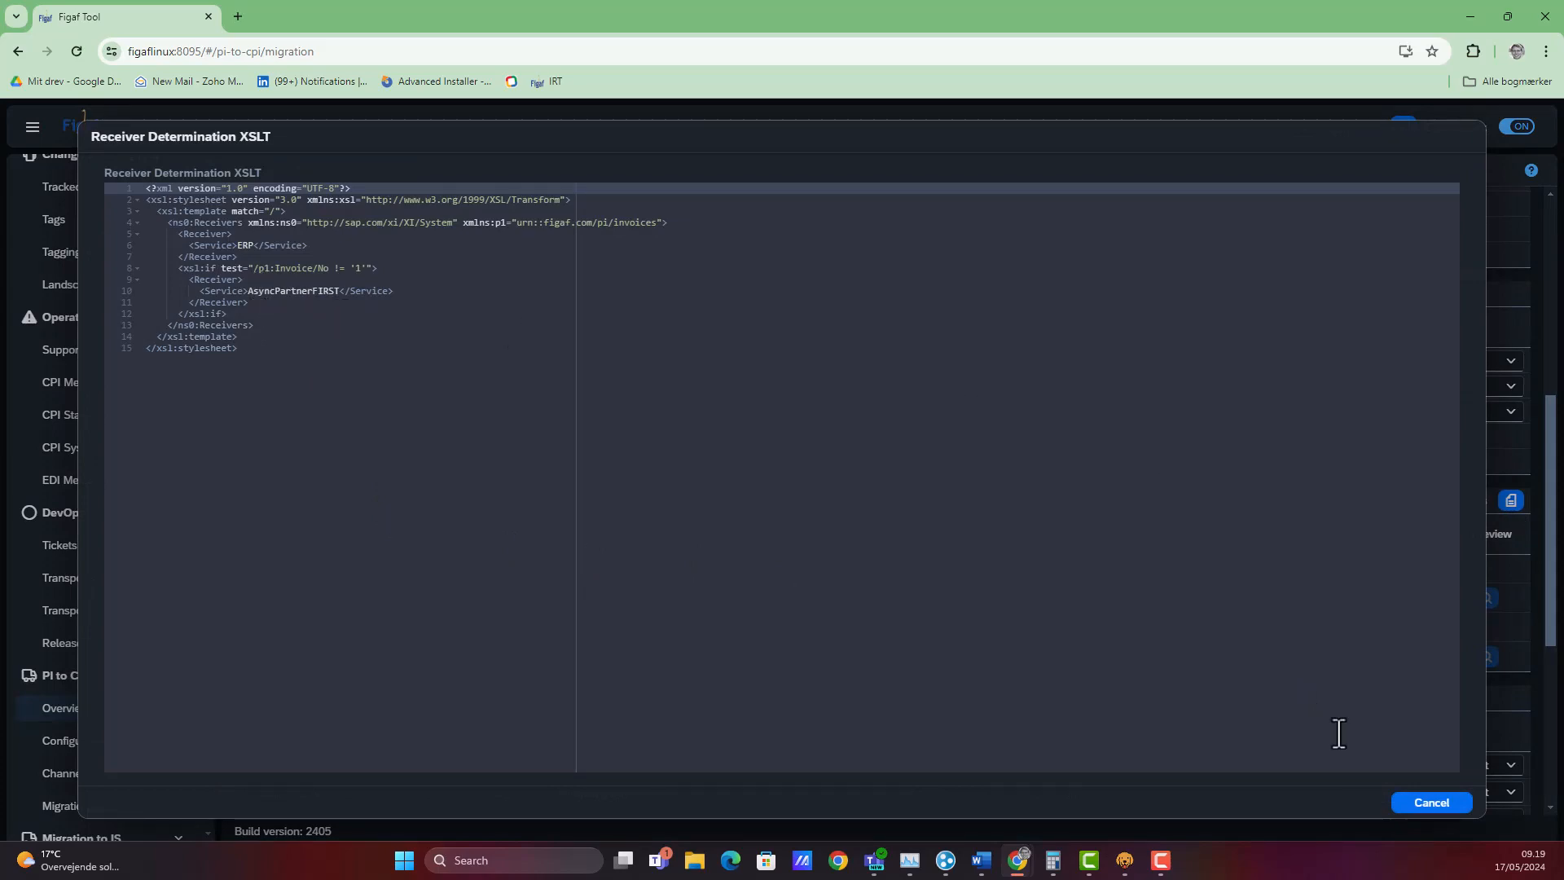
{"action": "left_click", "coordinate": [1413, 809]}
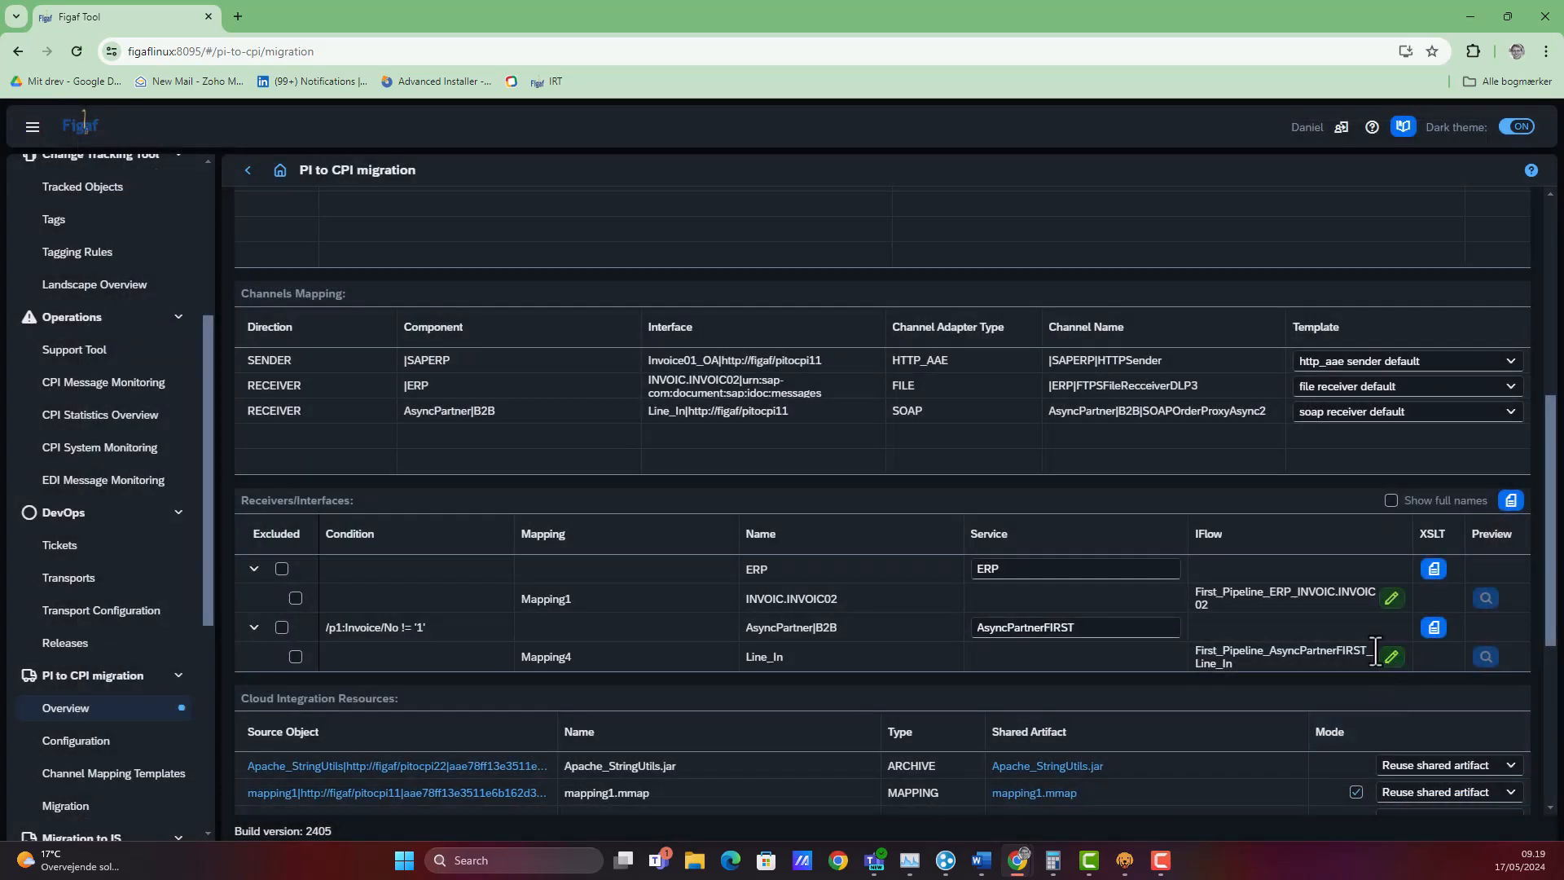
{"action": "scroll", "coordinate": [407, 663], "scroll_direction": "down", "scroll_amount": 3}
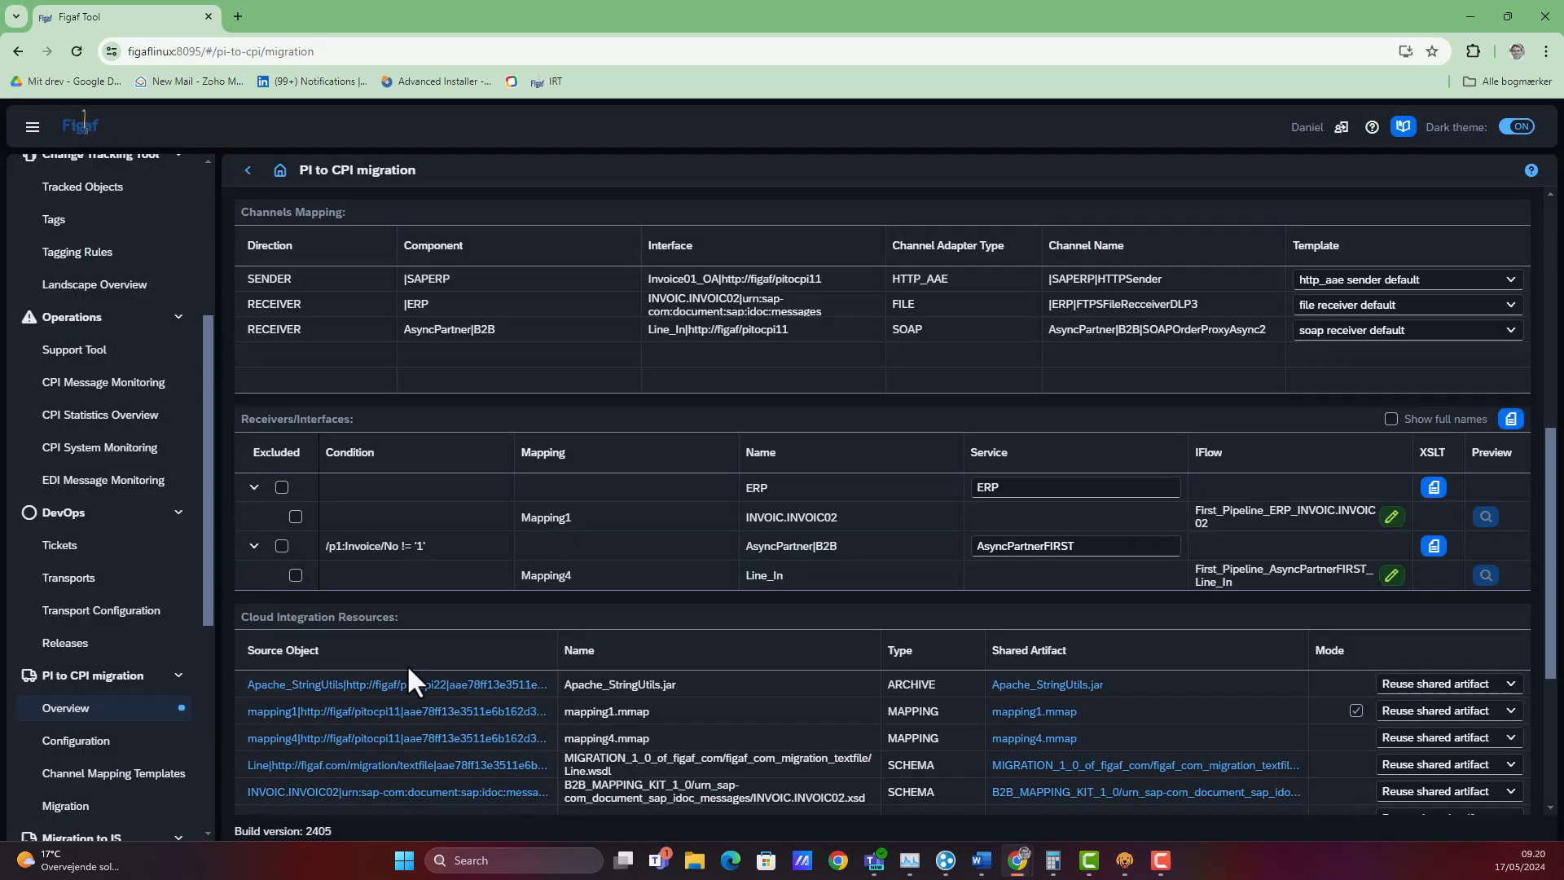
{"action": "scroll", "coordinate": [711, 643], "scroll_direction": "down", "scroll_amount": 2}
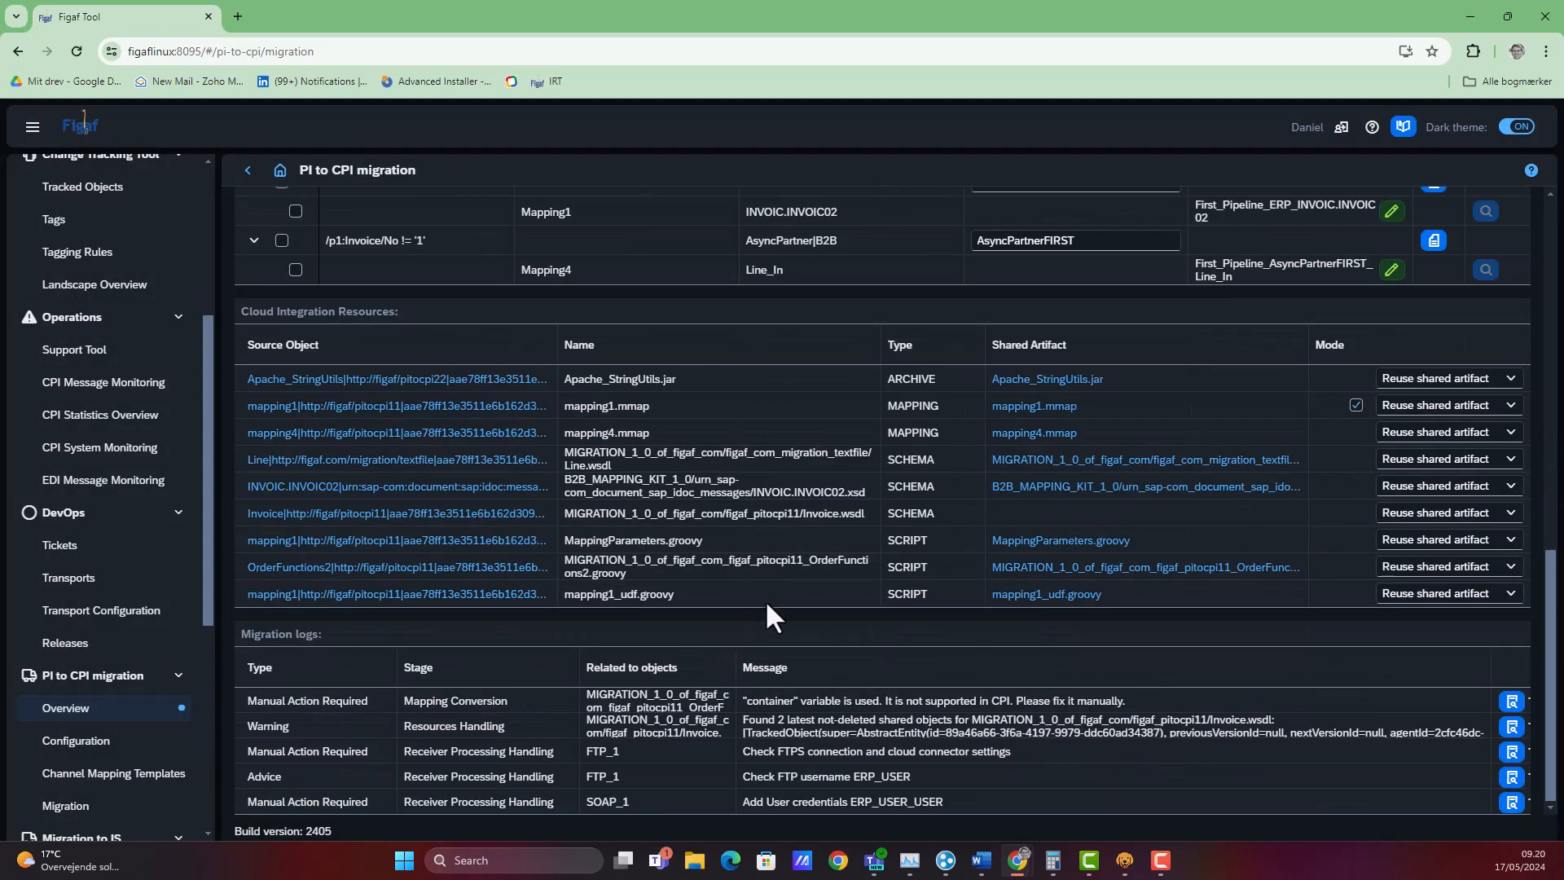
{"action": "left_click_drag", "start_coordinate": [627, 727], "coordinate": [868, 742]}
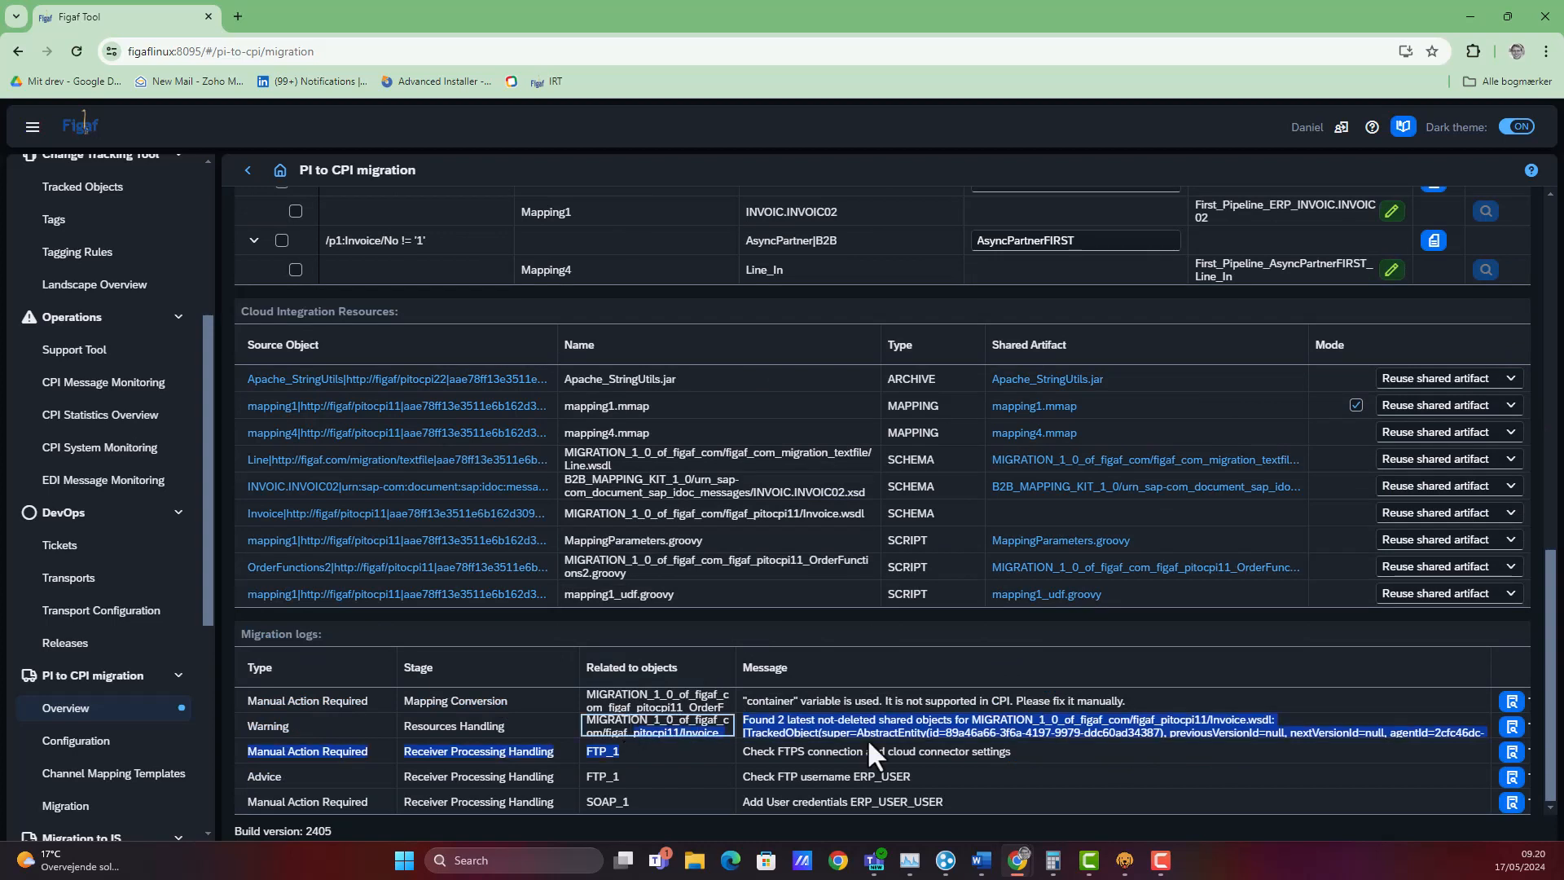
{"action": "left_click", "coordinate": [866, 738]}
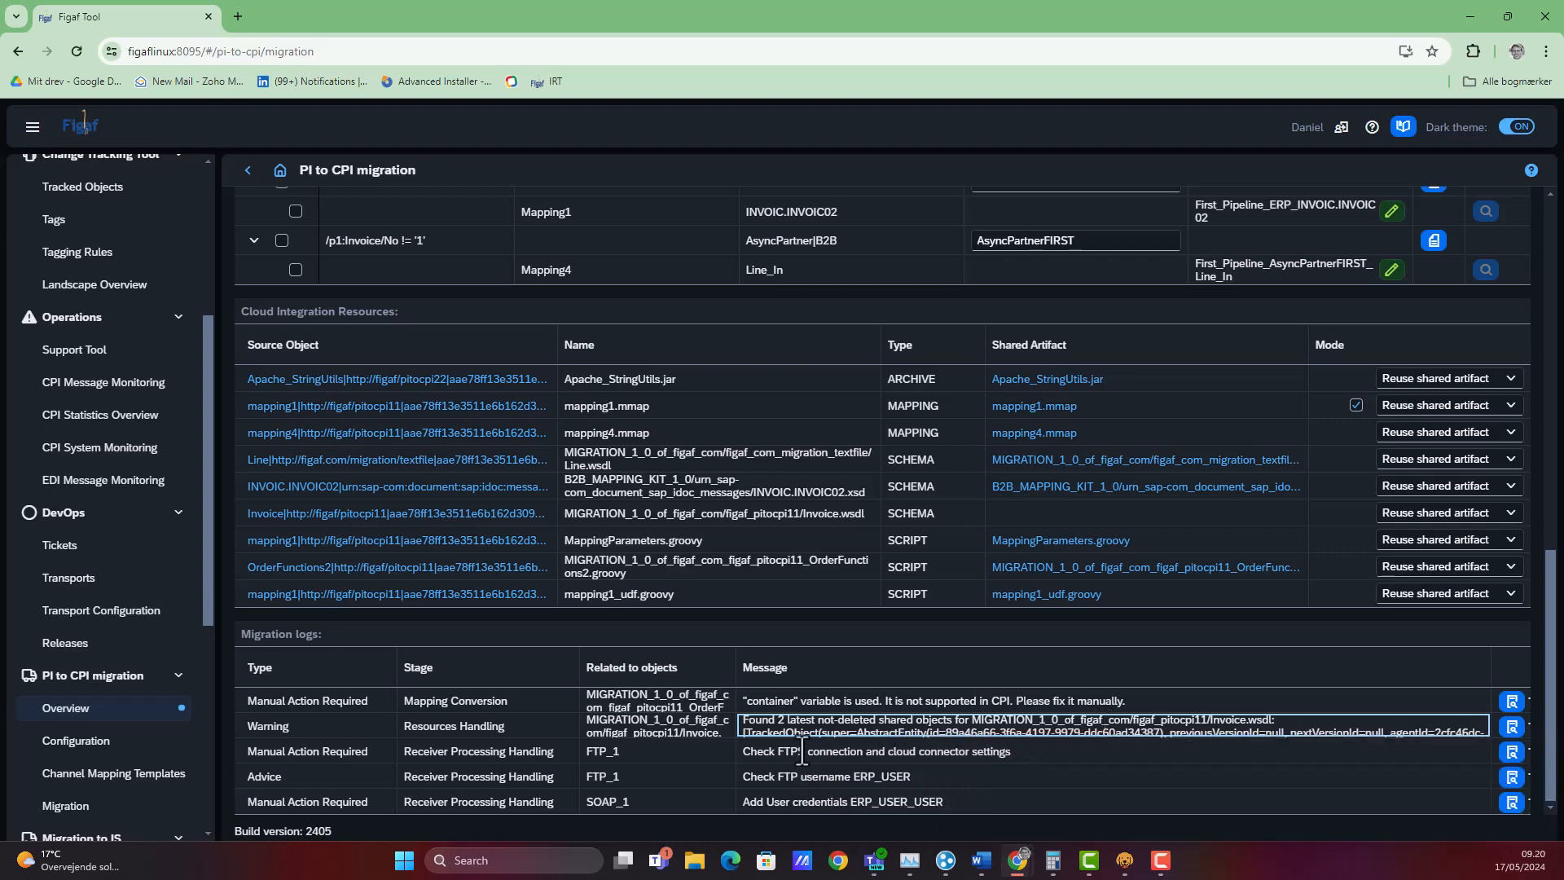
- Run the migration check again with the regenerated iFlow names
{"action": "scroll", "coordinate": [794, 770], "scroll_direction": "up", "scroll_amount": 3}
{"action": "scroll", "coordinate": [794, 747], "scroll_direction": "up", "scroll_amount": 7}
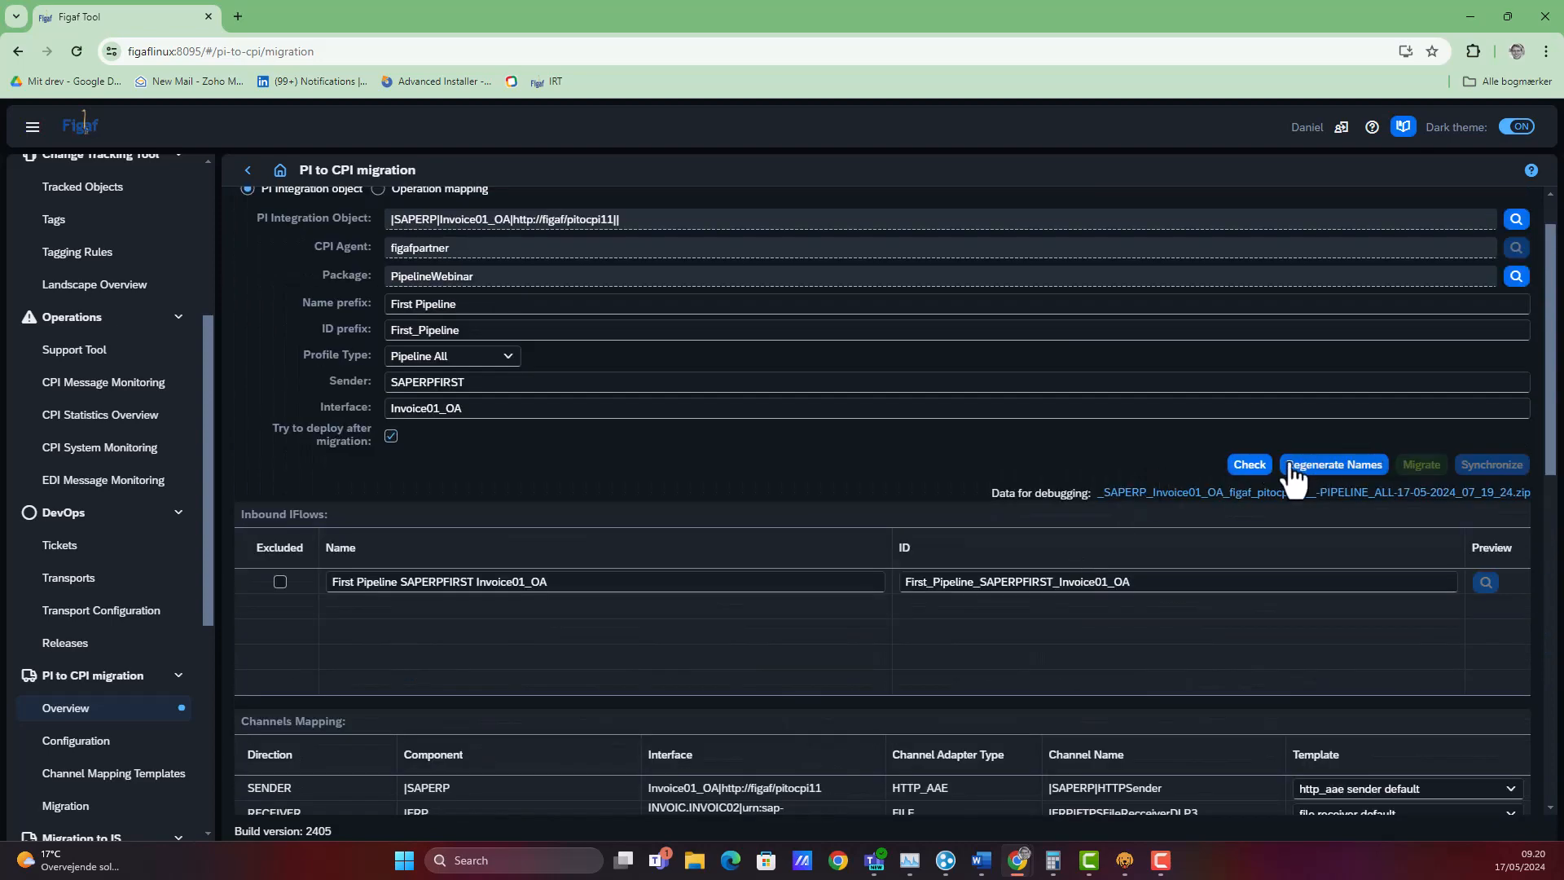
{"action": "left_click", "coordinate": [1249, 465]}
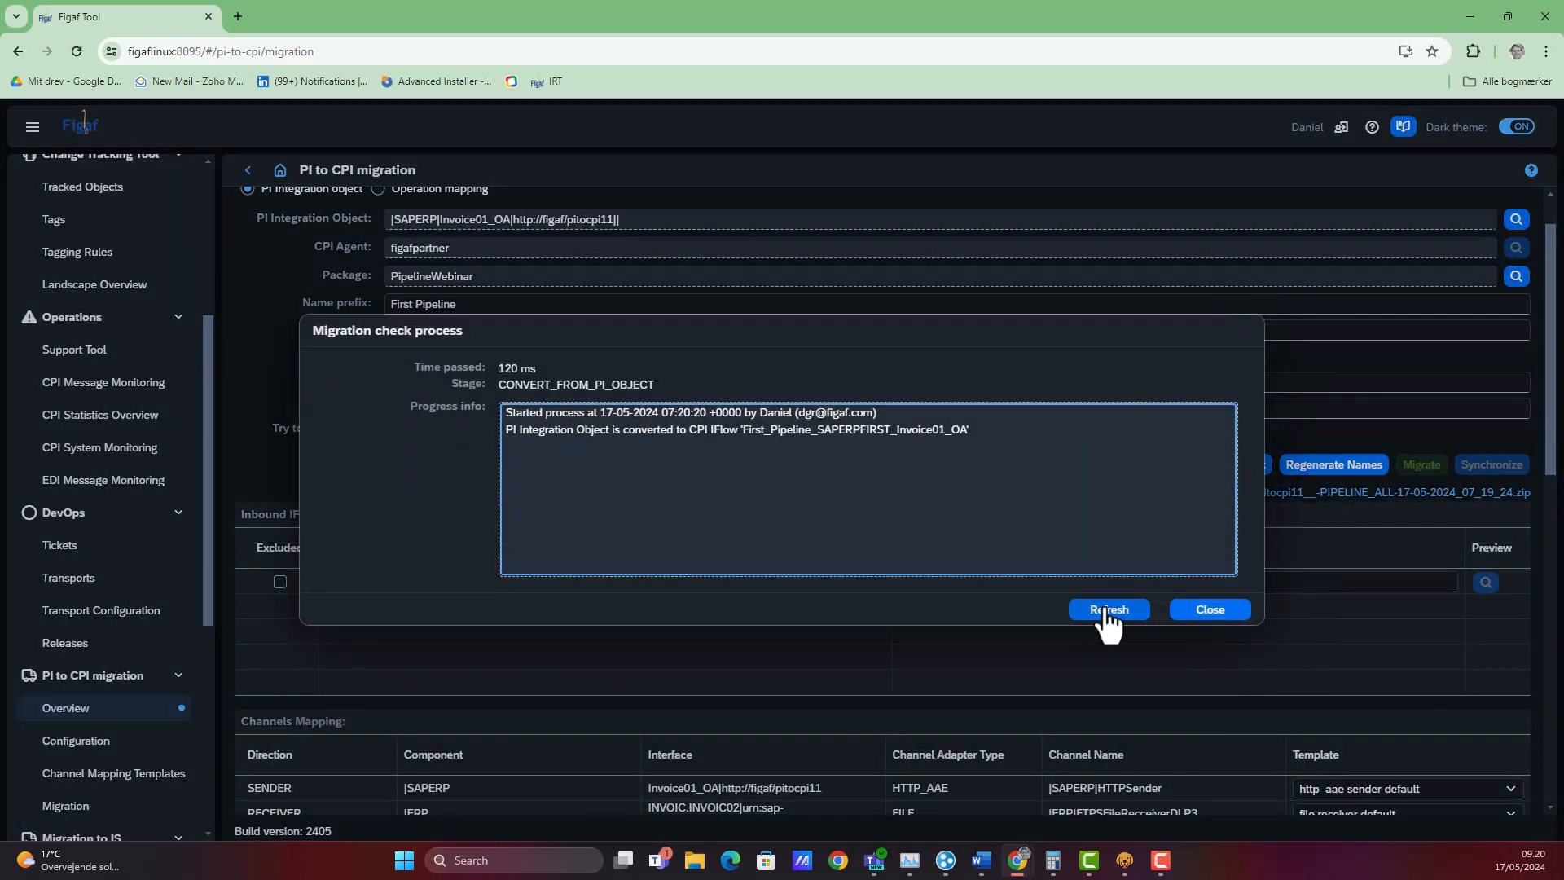
{"action": "left_click", "coordinate": [1108, 636]}
{"action": "left_click", "coordinate": [1181, 609]}
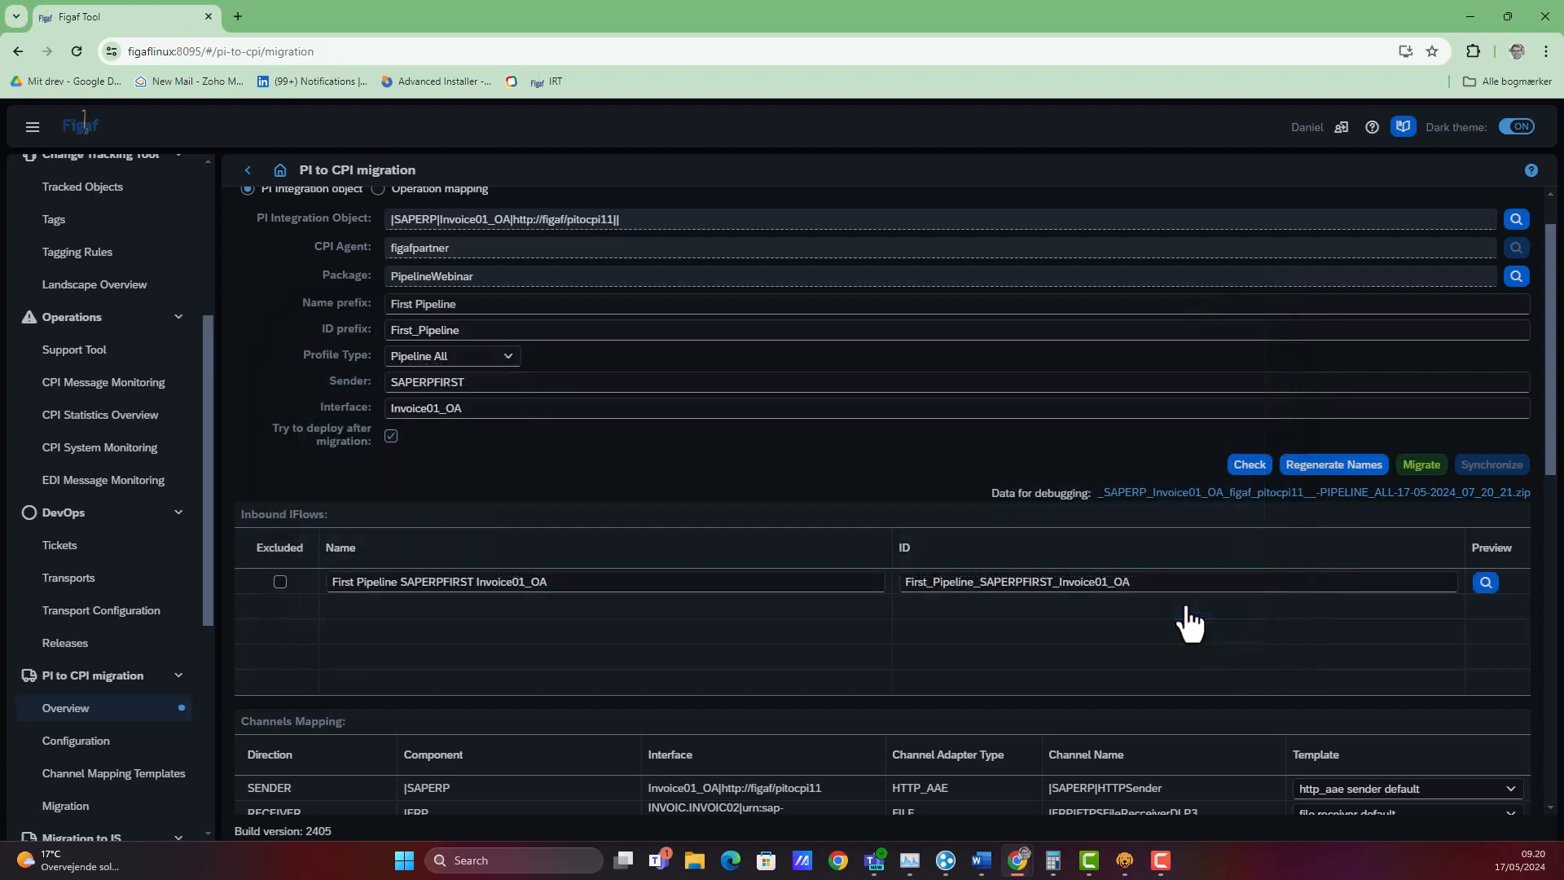
- Migrate the integration object to CPI and follow the migration progress until the post-synchronization stage
{"action": "left_click", "coordinate": [1421, 466]}
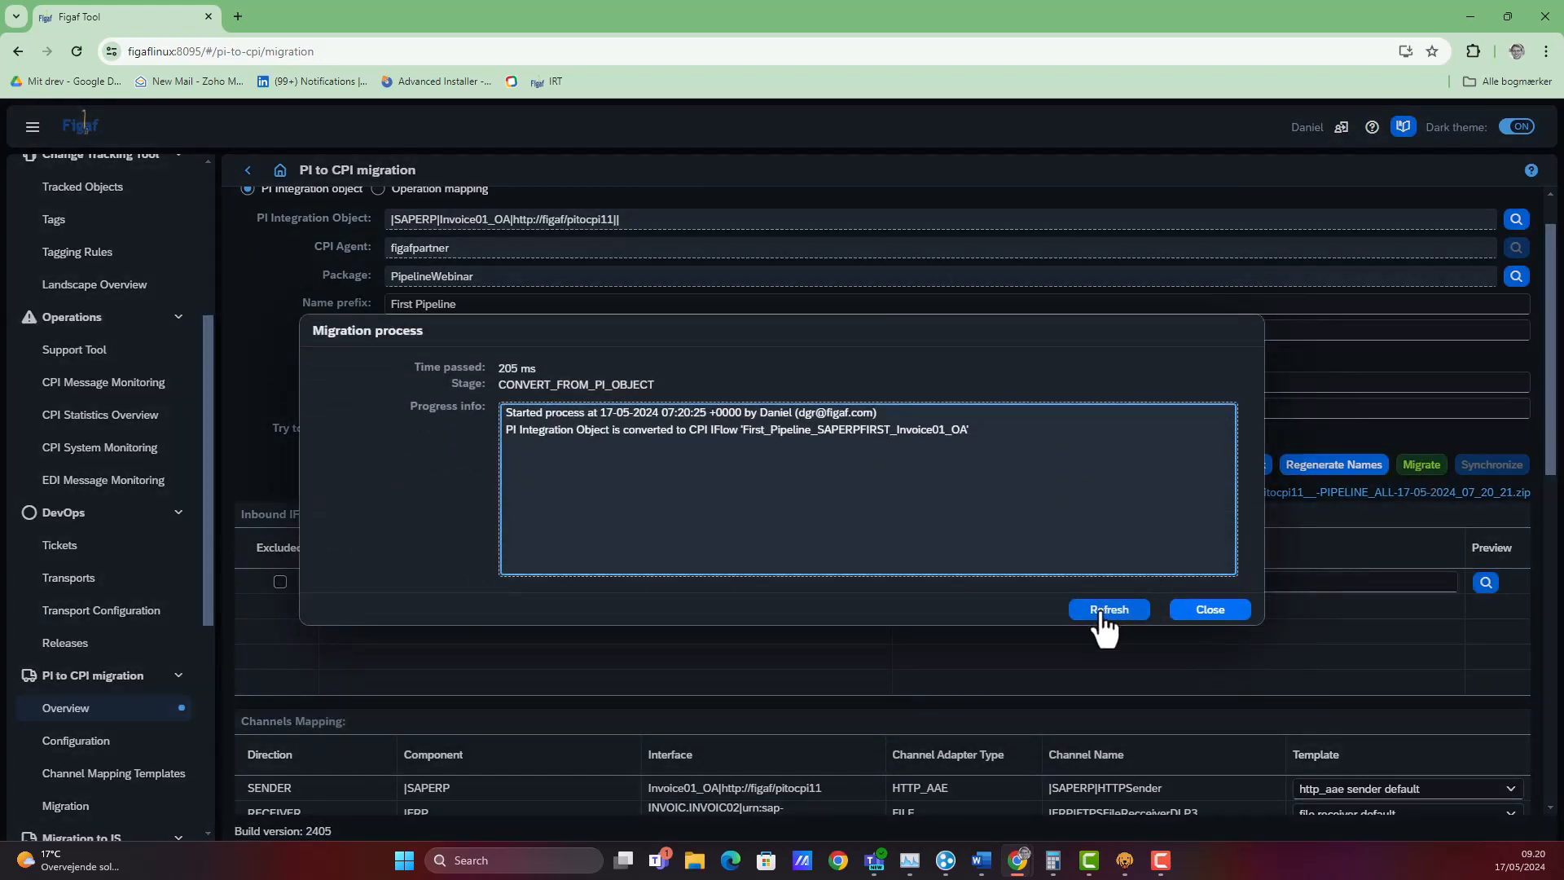
{"action": "left_click", "coordinate": [1106, 611]}
{"action": "left_click", "coordinate": [1106, 611]}
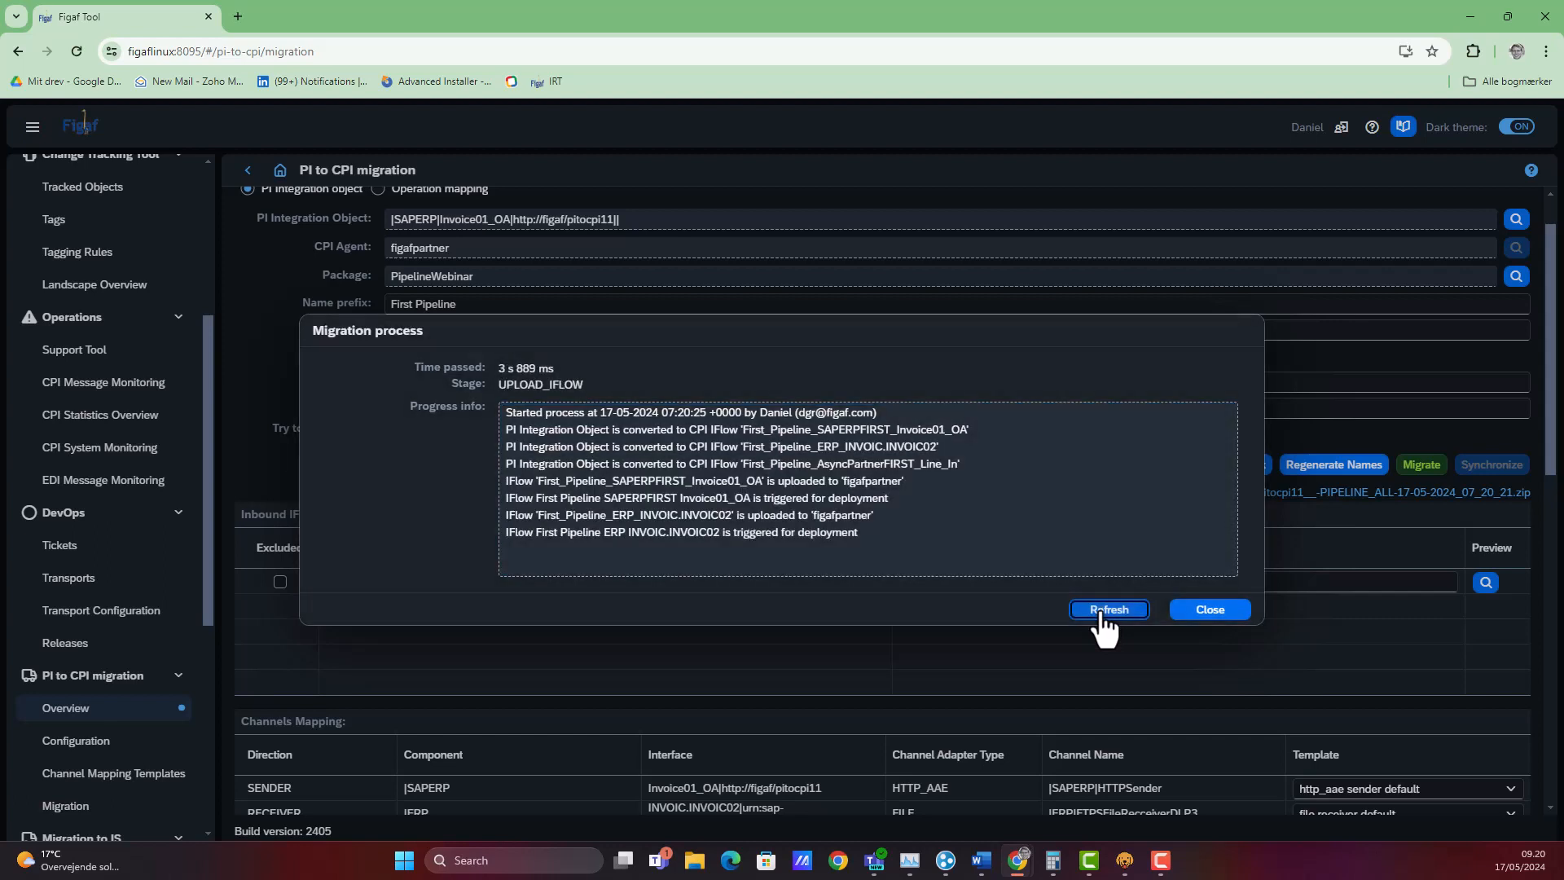
{"action": "left_click", "coordinate": [1106, 611]}
{"action": "left_click", "coordinate": [1106, 611]}
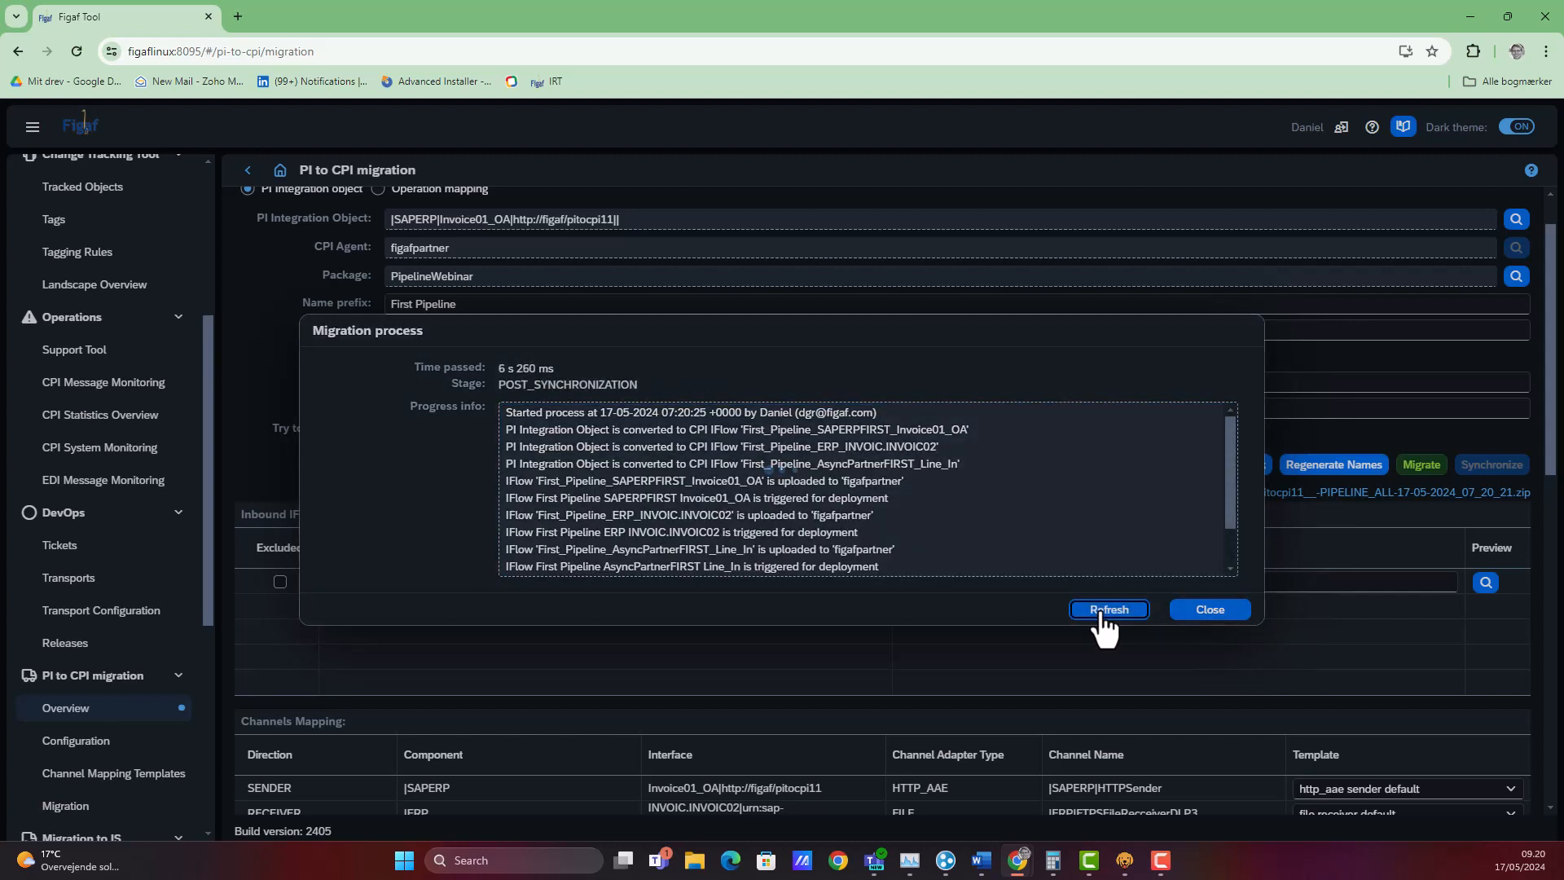
{"action": "scroll", "coordinate": [1026, 513], "scroll_direction": "down", "scroll_amount": 1}
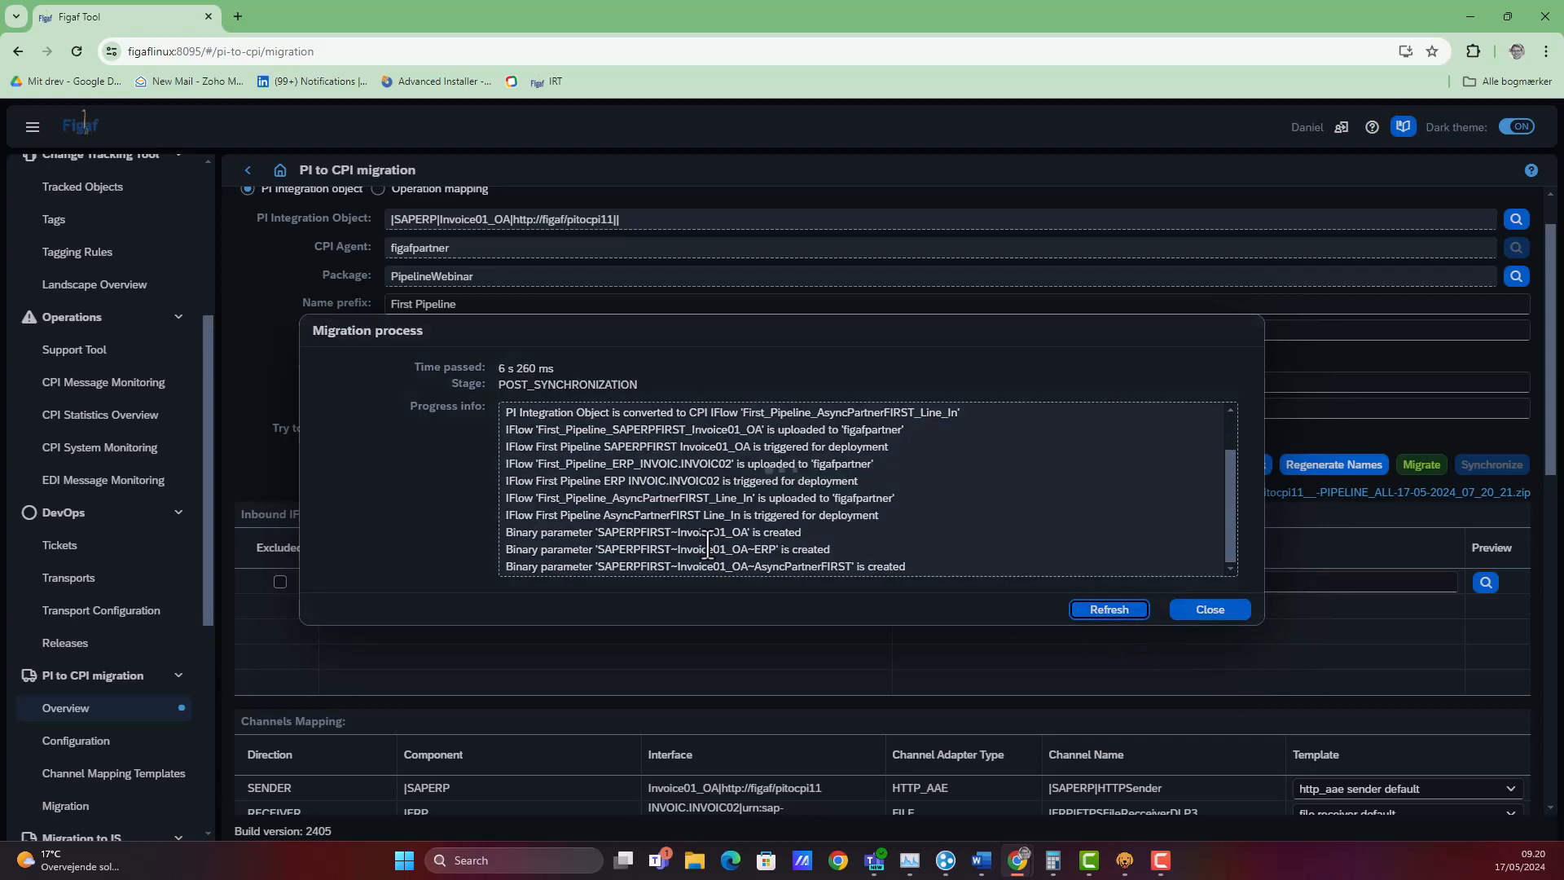
{"action": "left_click", "coordinate": [1196, 613]}
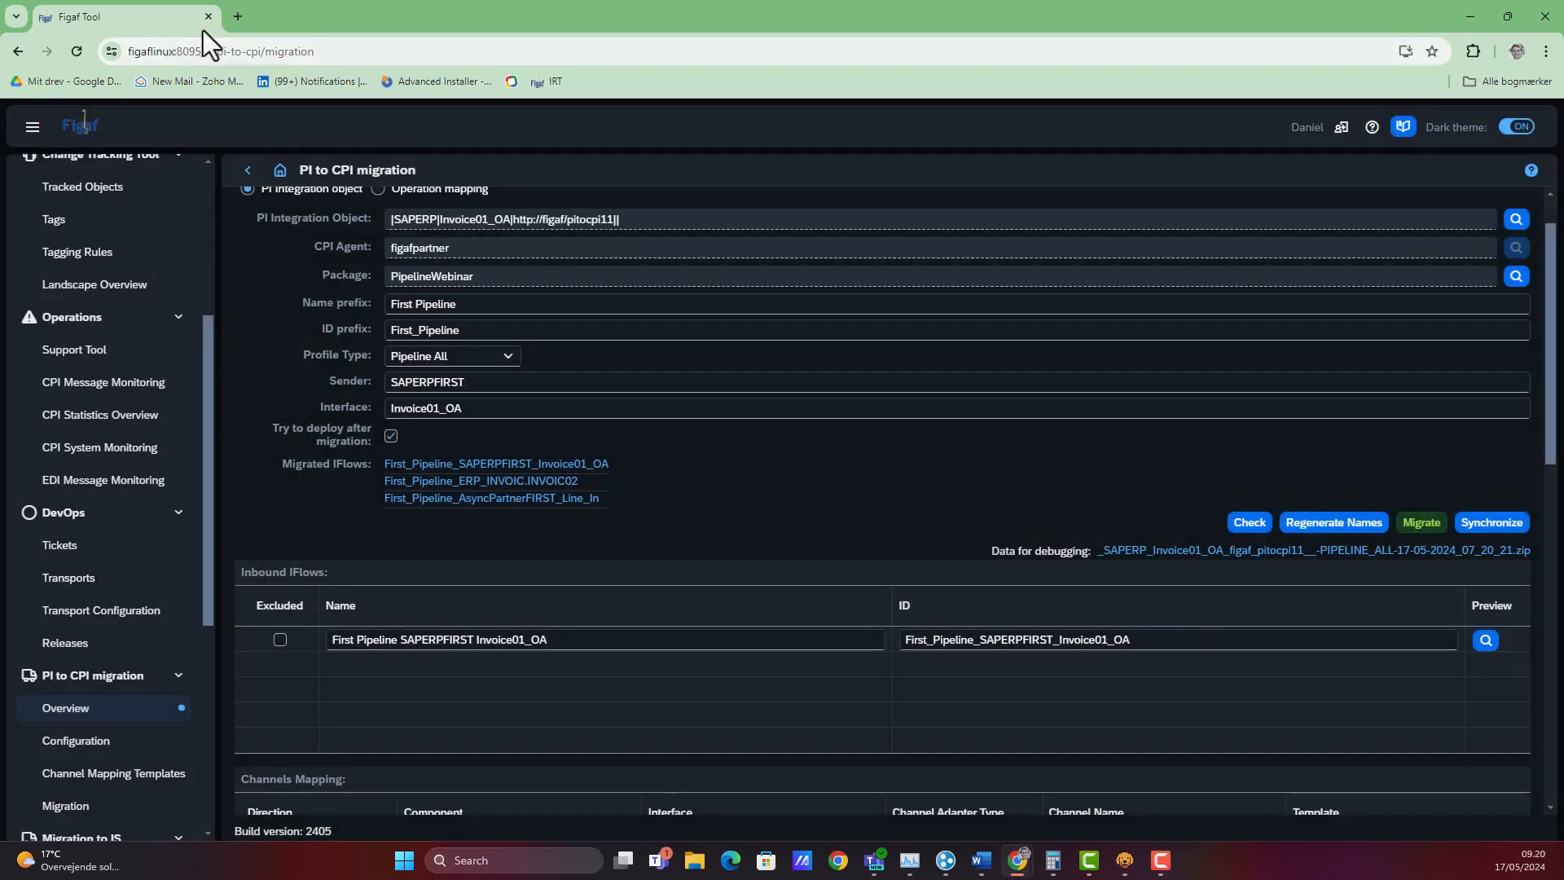
- Open the migrated First_Pipeline_SAPERPFIRST_Invoice01_OA iFlow in SAP Integration Suite, signing in with the company's SAP account
{"action": "left_click", "coordinate": [492, 466]}
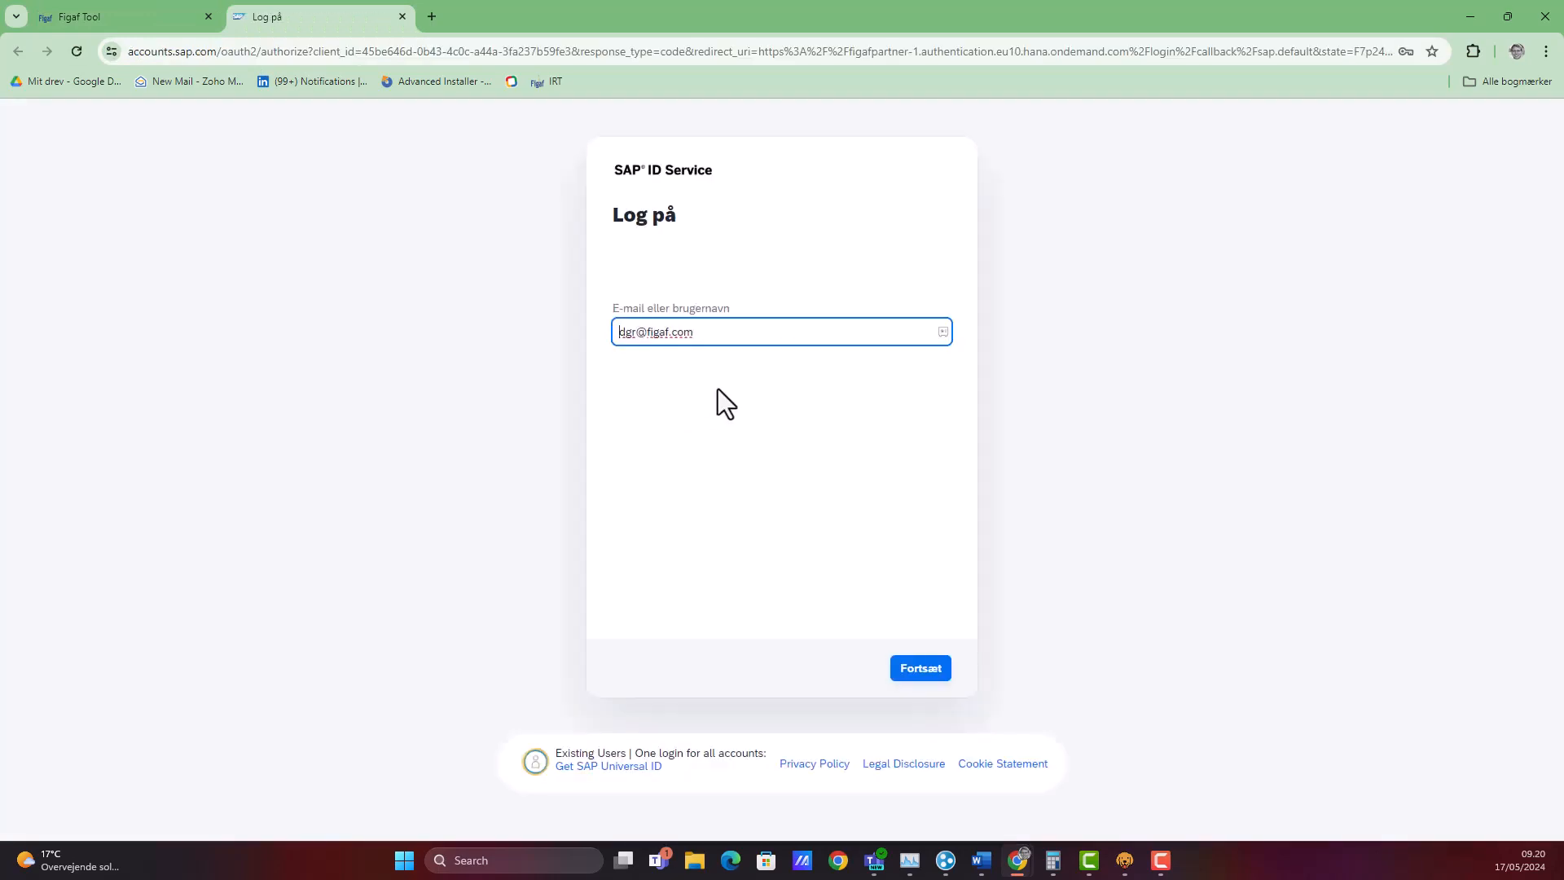
{"action": "left_click", "coordinate": [917, 670]}
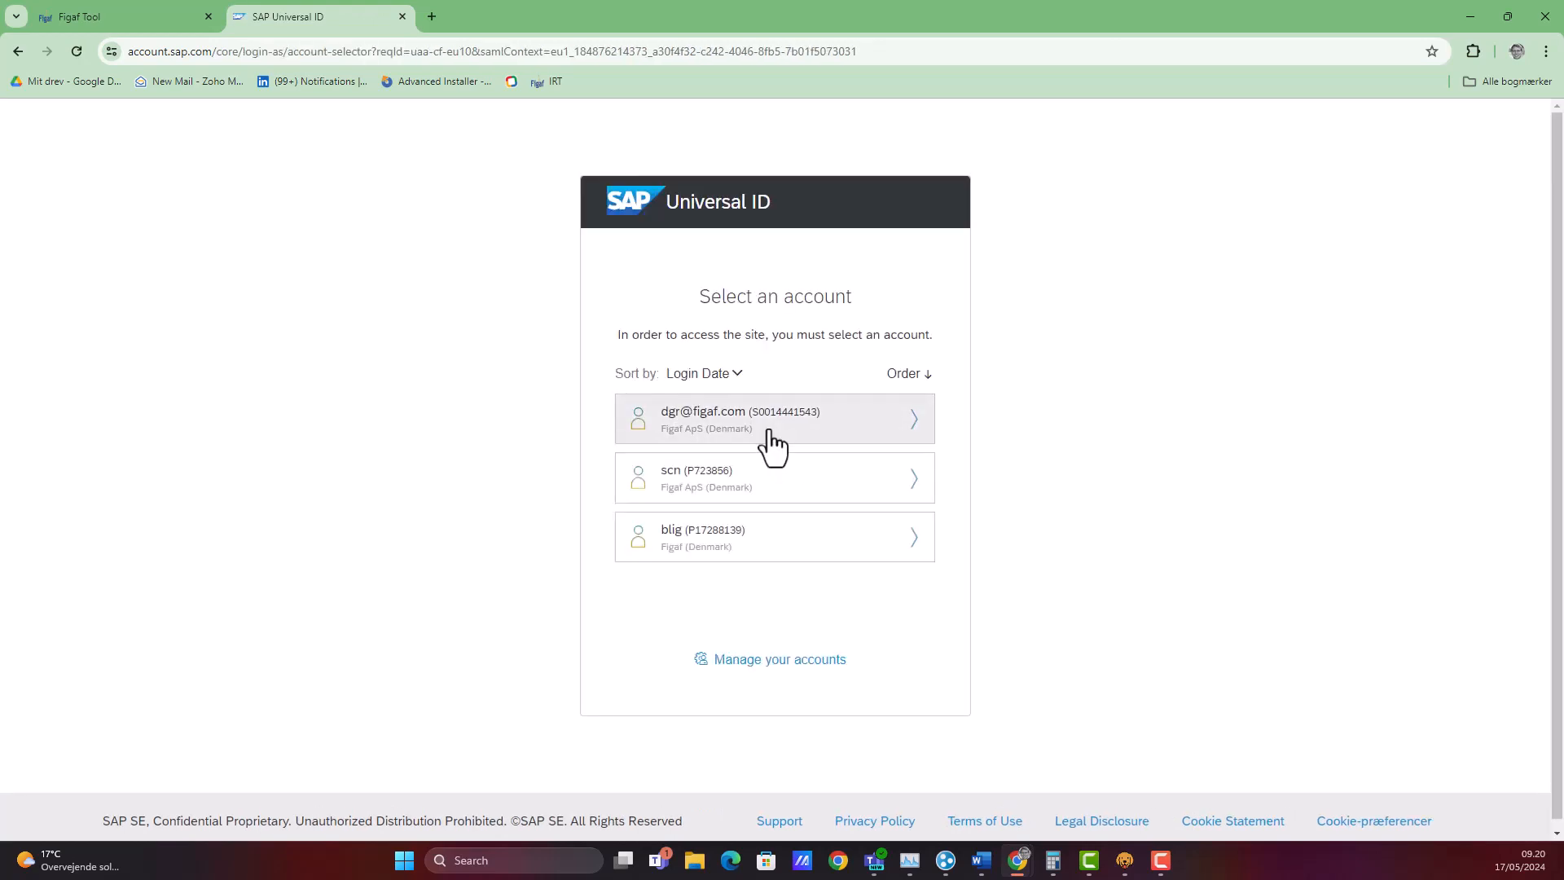
{"action": "left_click", "coordinate": [769, 433]}
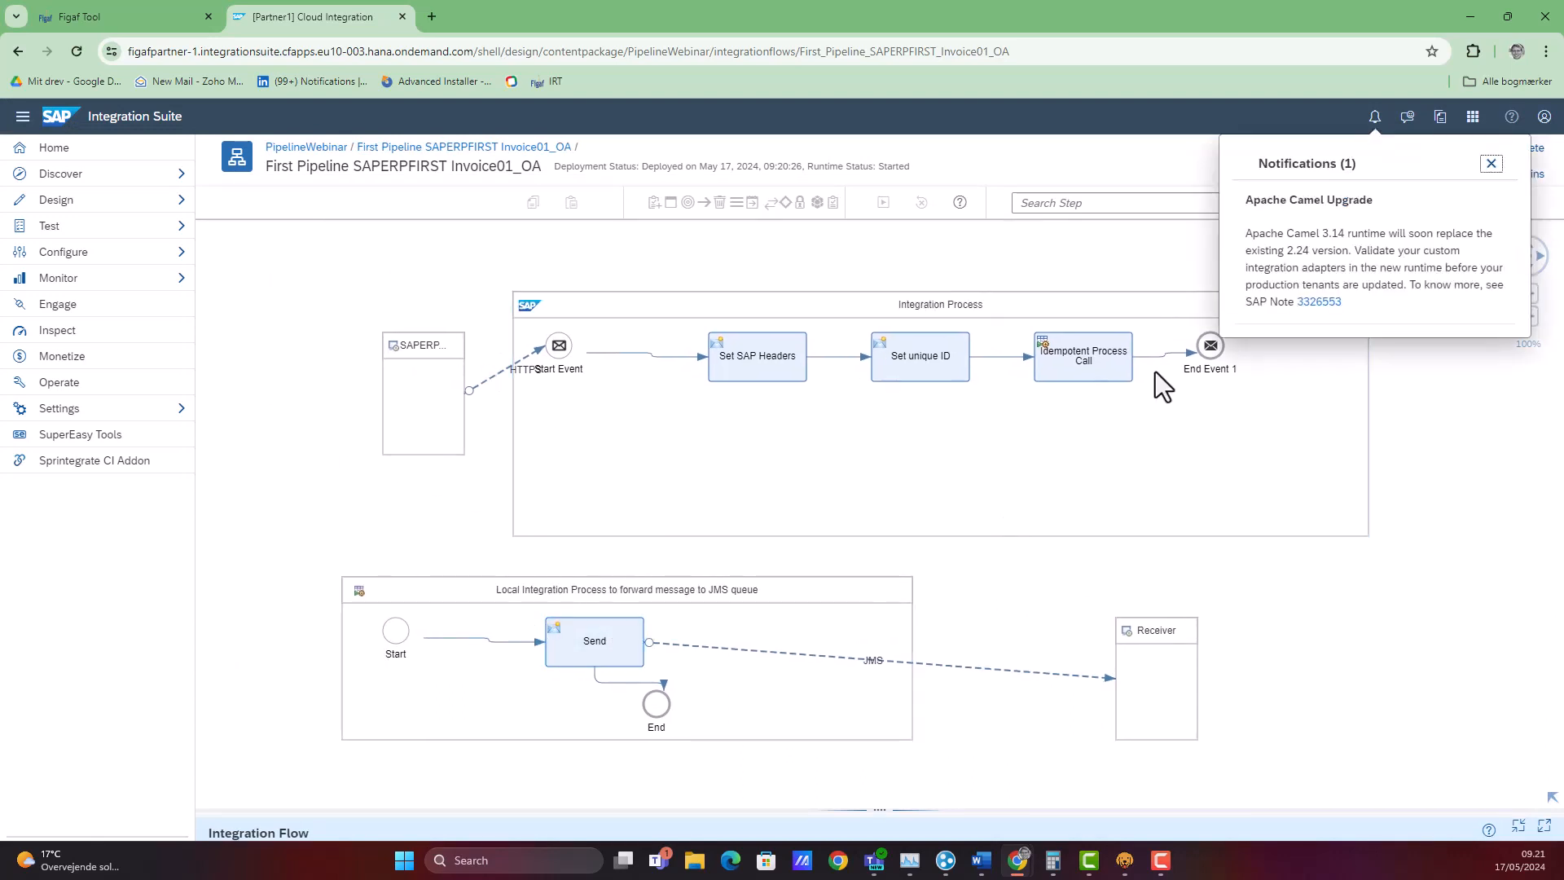
- Dismiss the notification and examine the exchange property of the Set unique ID step in the inbound iFlow
{"action": "left_click", "coordinate": [1100, 362]}
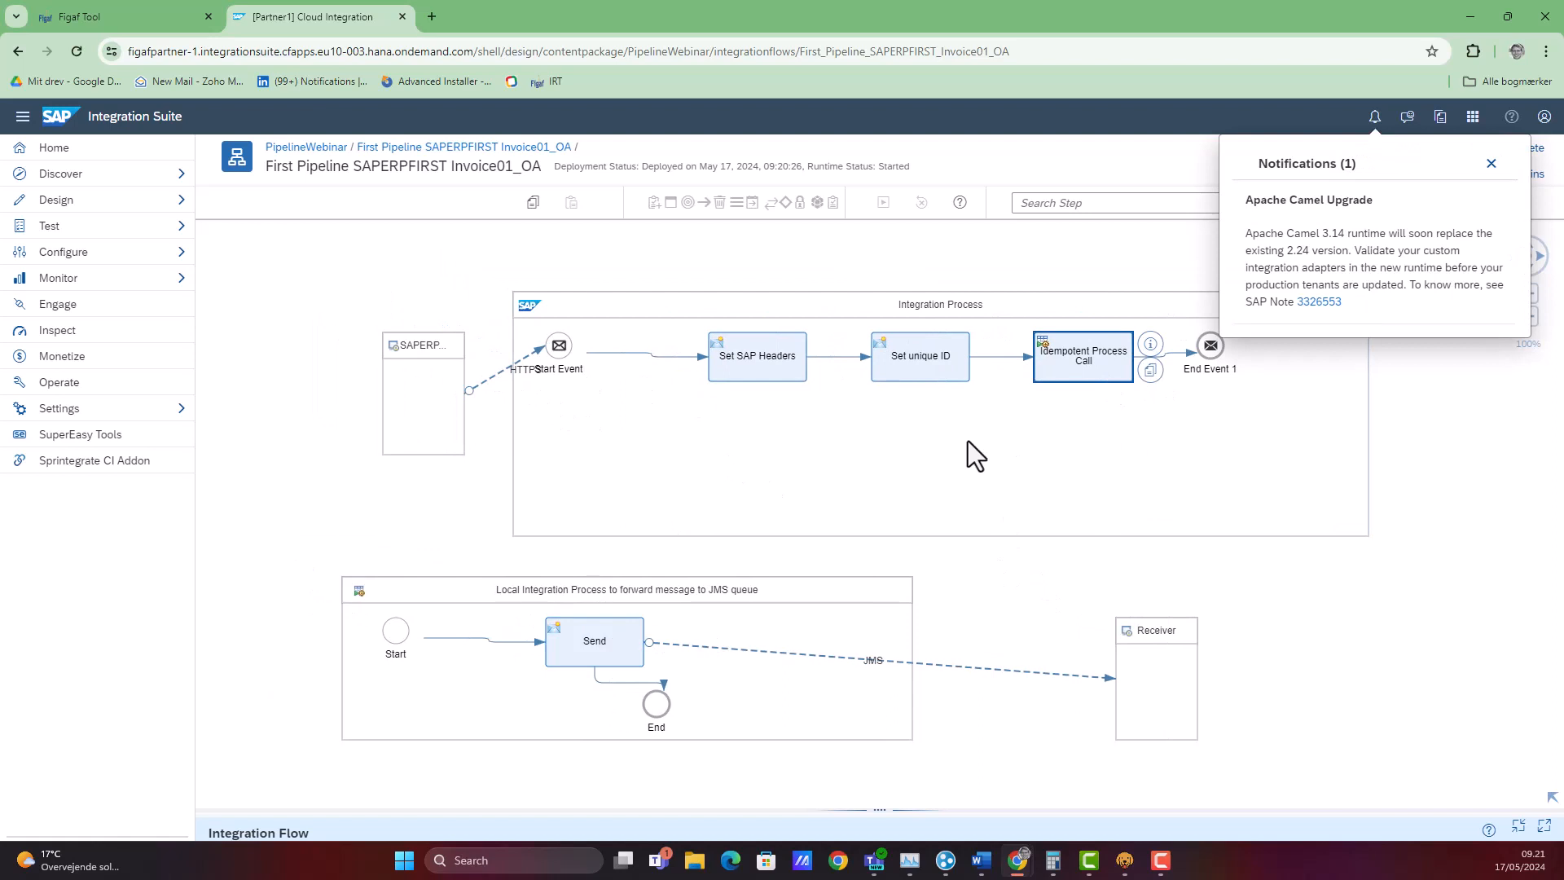
{"action": "left_click", "coordinate": [1491, 164]}
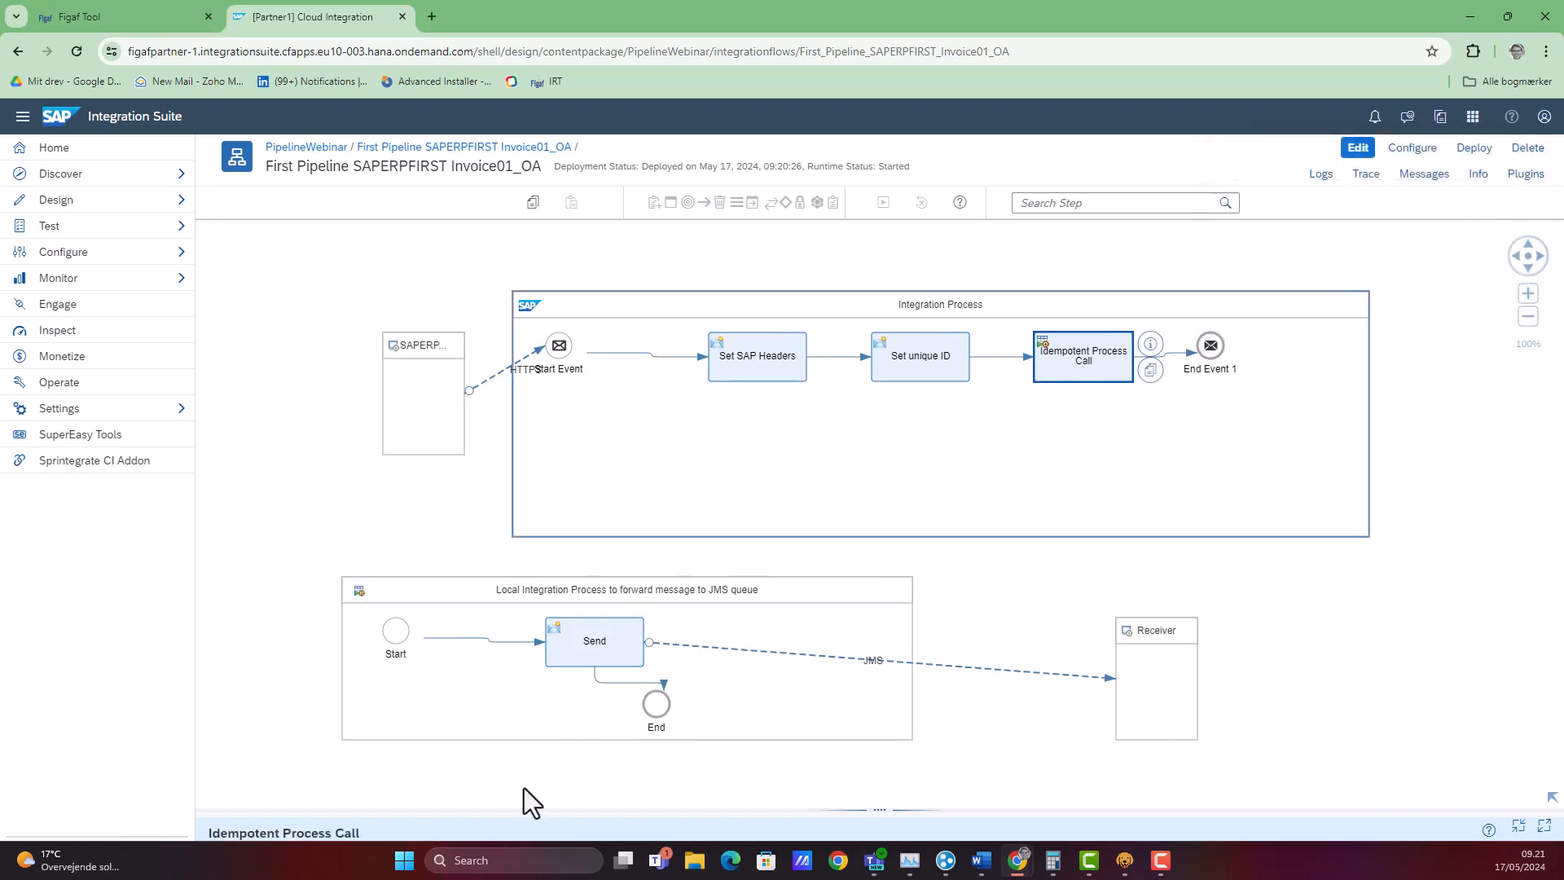
{"action": "left_click", "coordinate": [583, 810]}
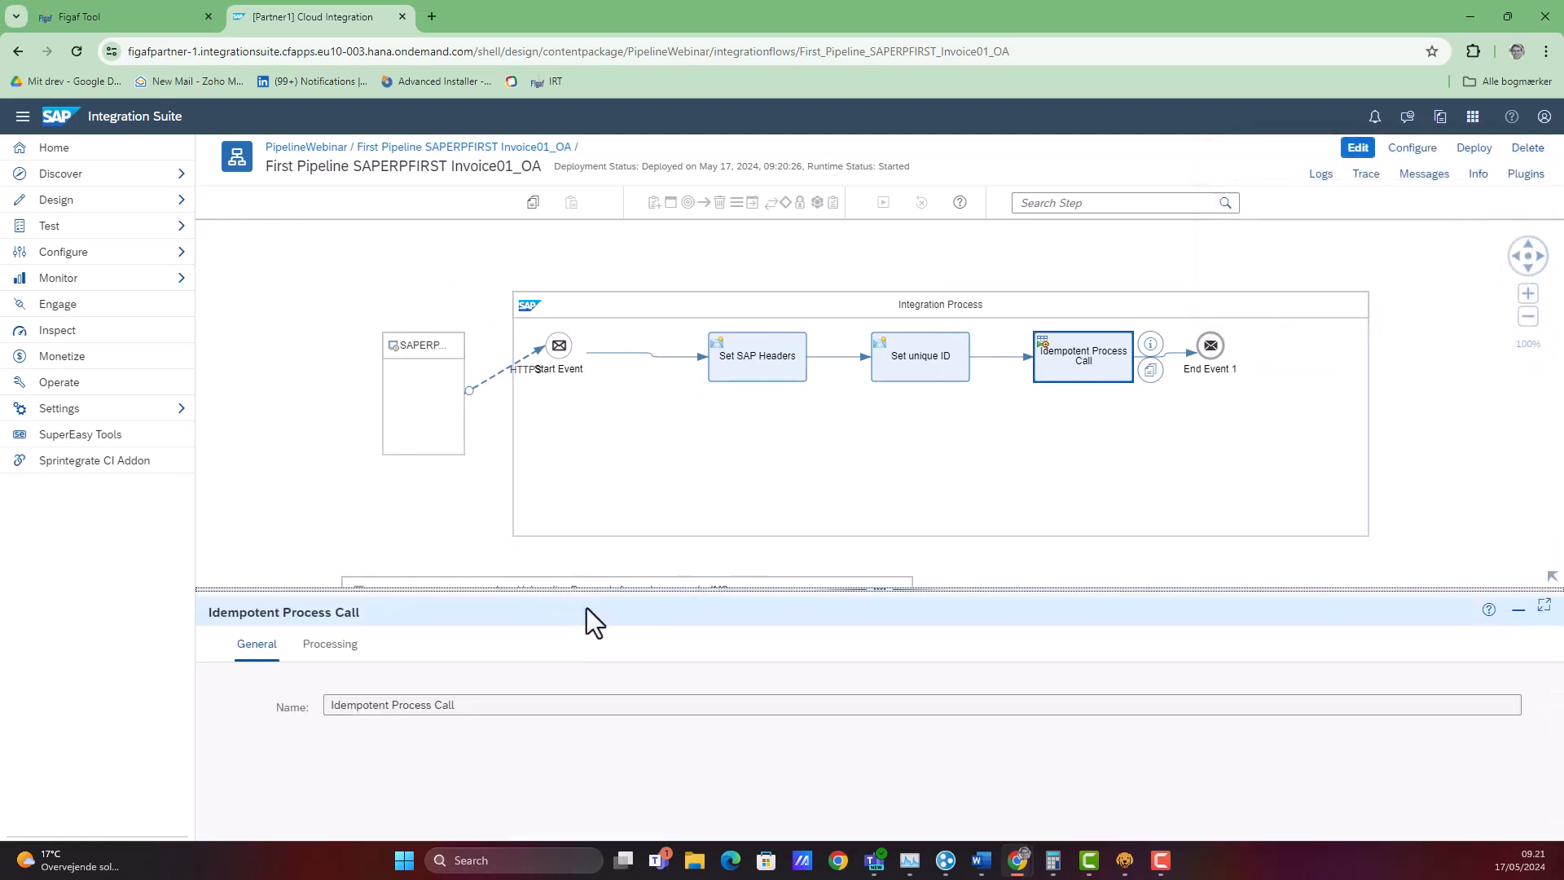
{"action": "left_click", "coordinate": [945, 346]}
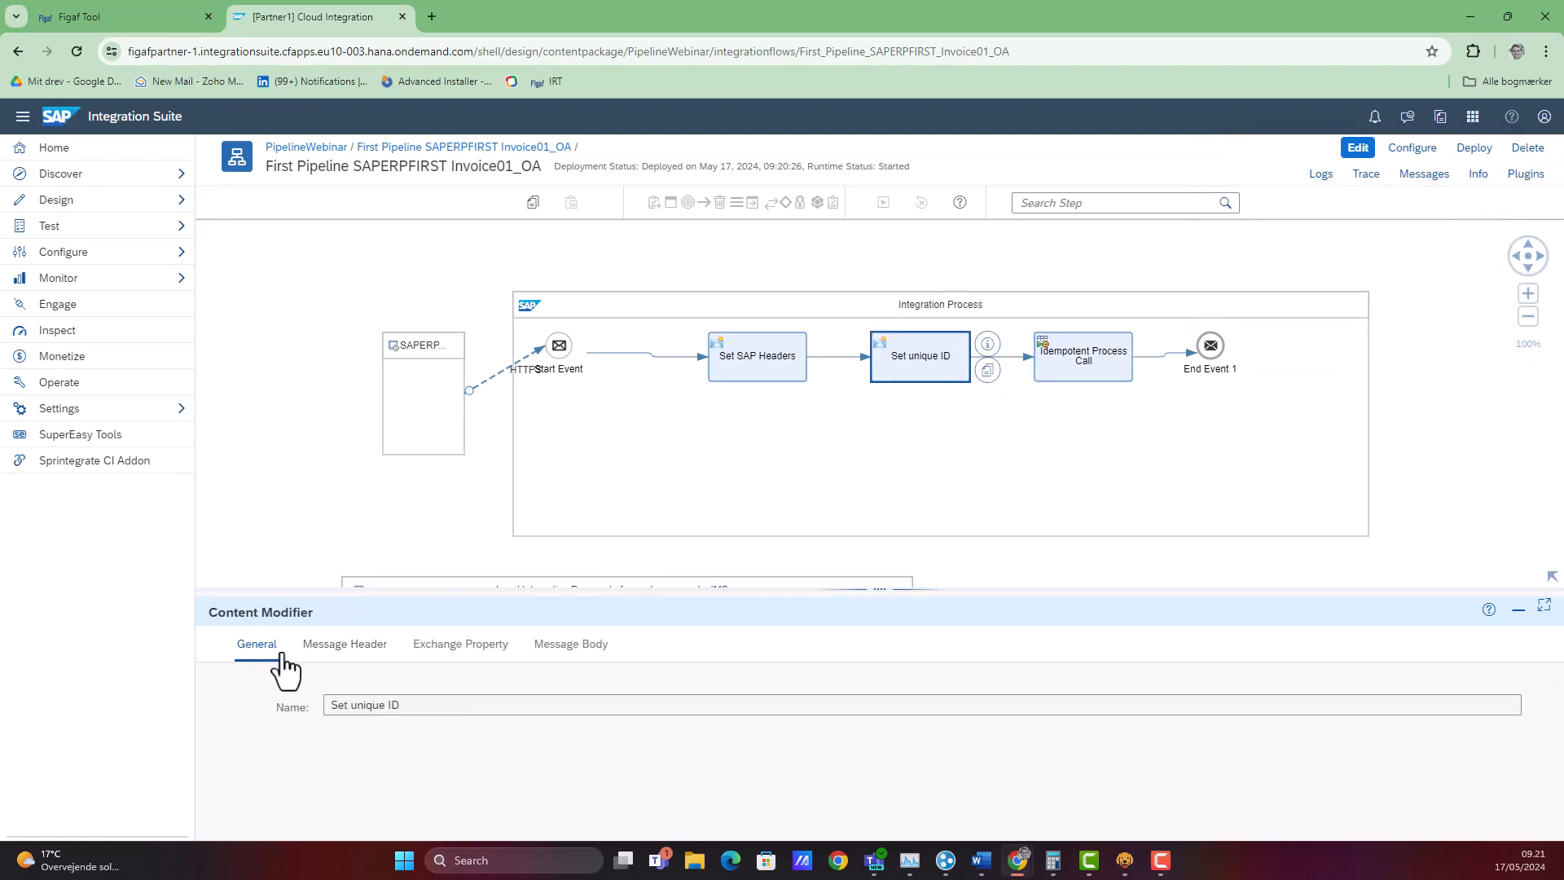
{"action": "left_click", "coordinate": [330, 652]}
{"action": "left_click", "coordinate": [482, 653]}
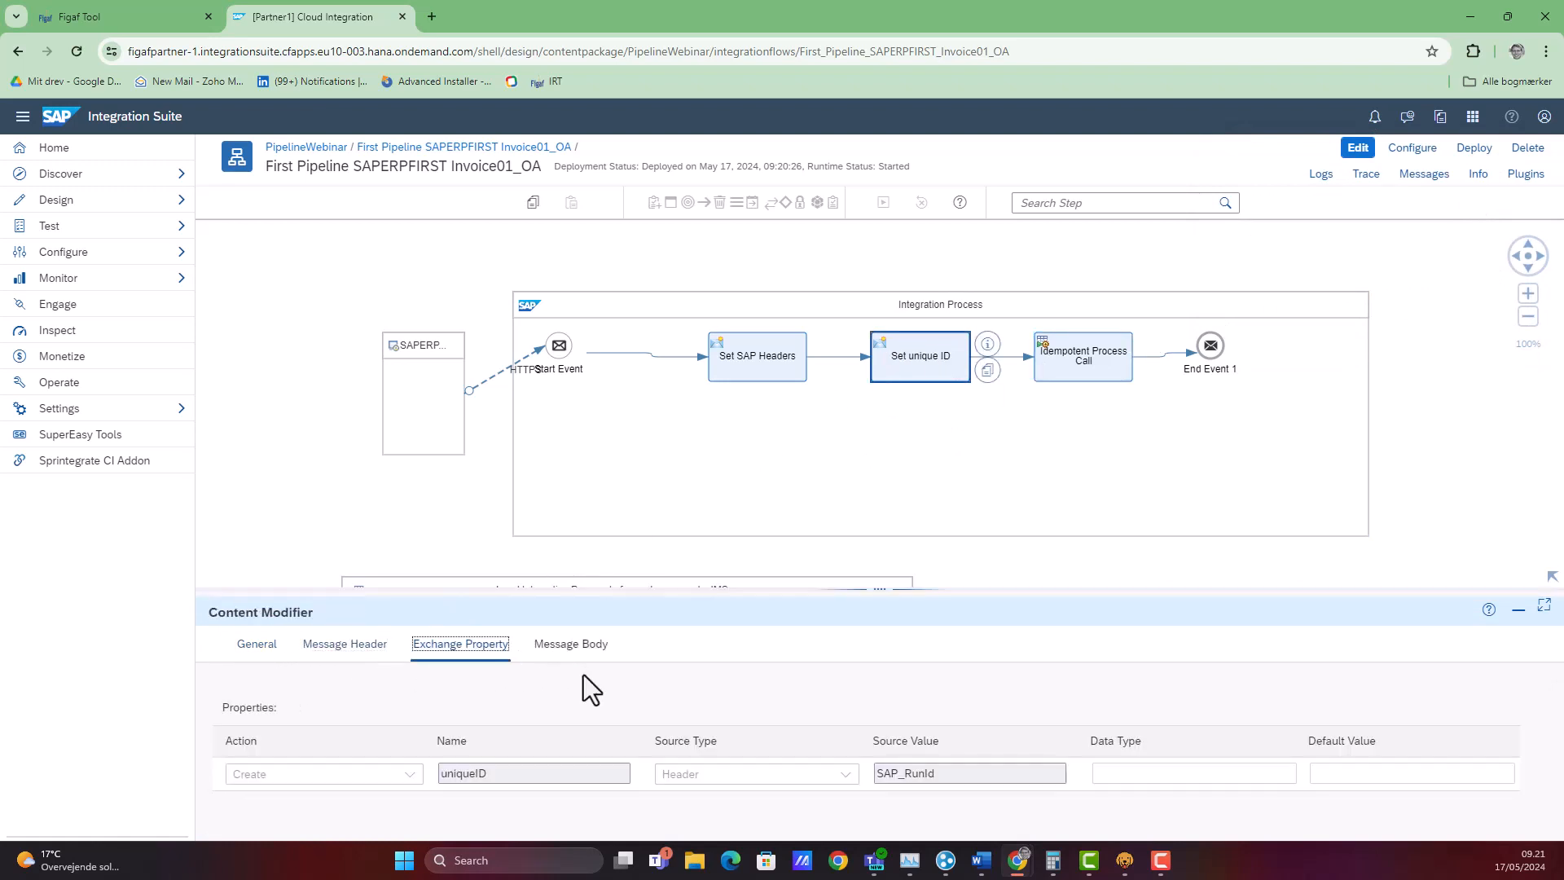
{"action": "left_click_drag", "start_coordinate": [936, 775], "coordinate": [860, 769]}
- Open the migrated First_Pipeline_ERP_INVOIC.INVOIC02 iFlow from the Figaf Tool and review its mapping sequence and Send Message to ERP process
{"action": "left_click", "coordinate": [154, 14]}
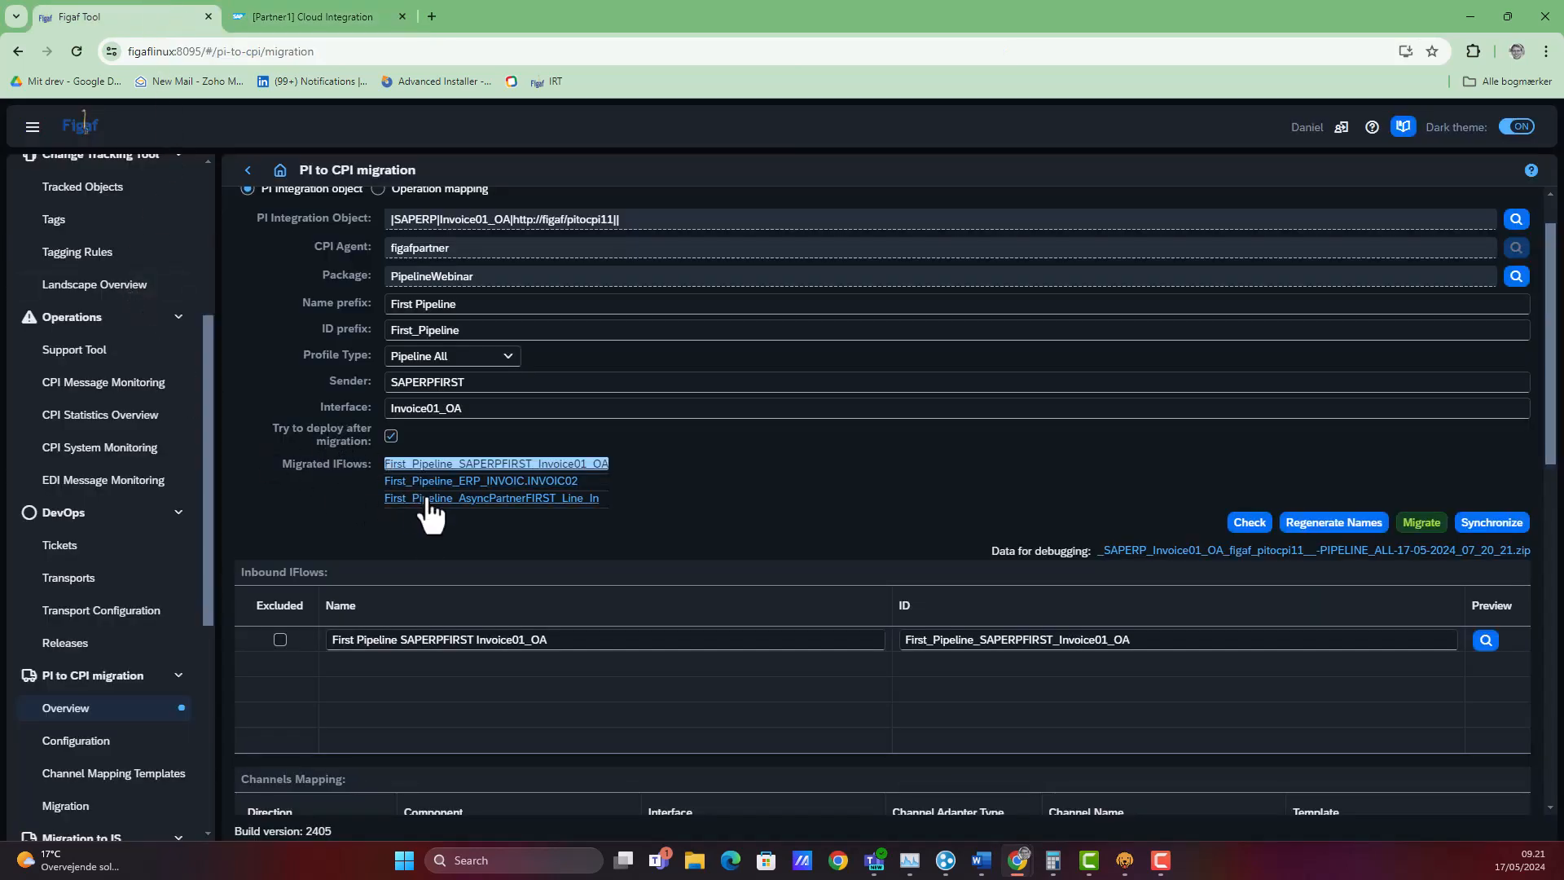
{"action": "left_click", "coordinate": [523, 482]}
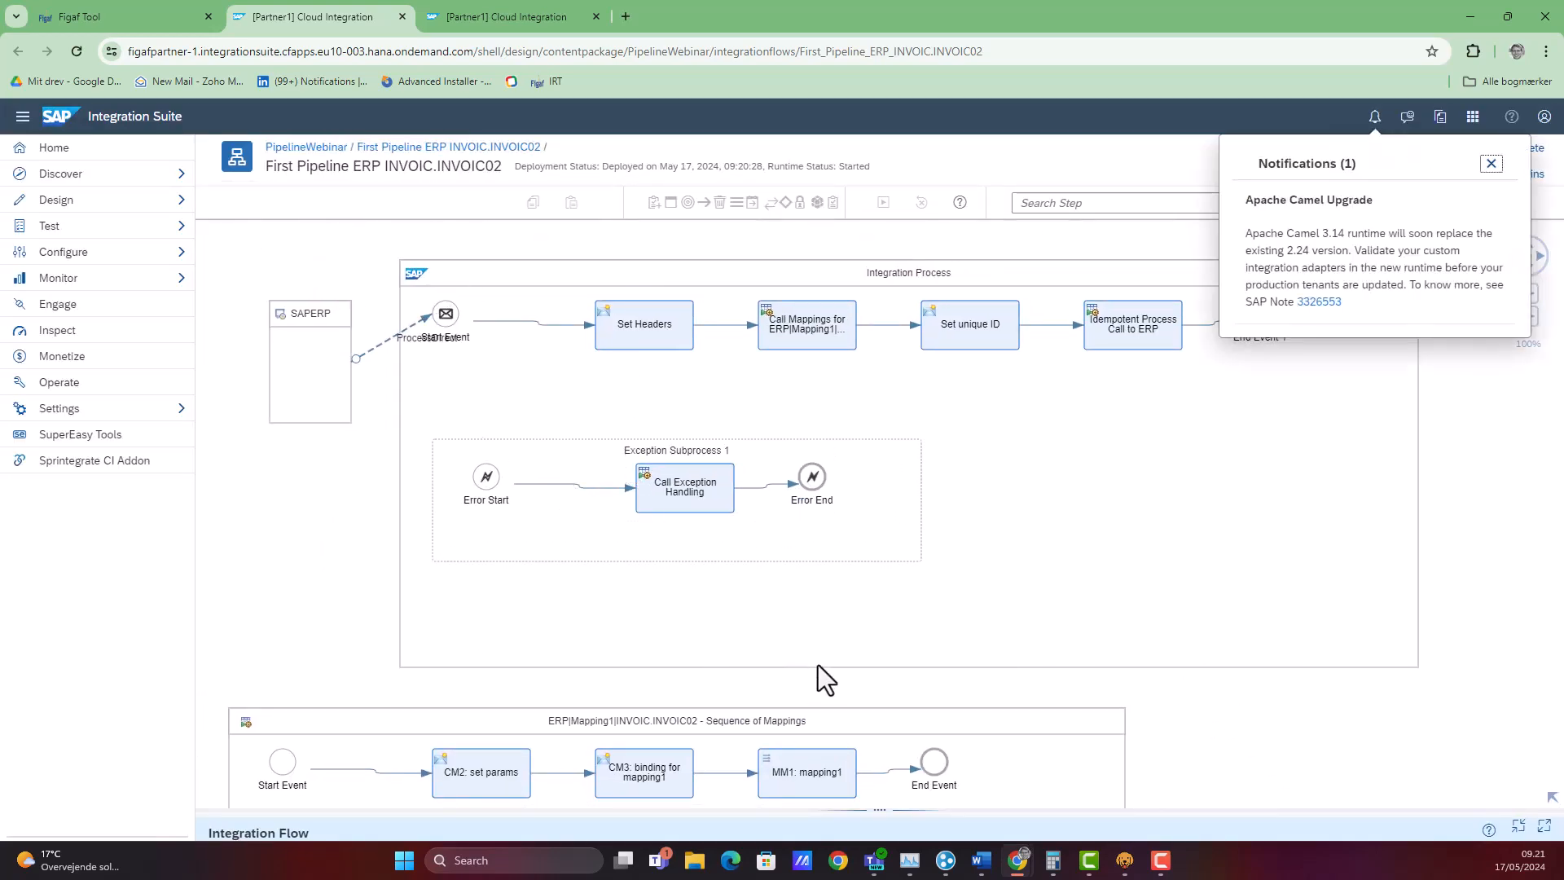
{"action": "left_click", "coordinate": [1491, 163]}
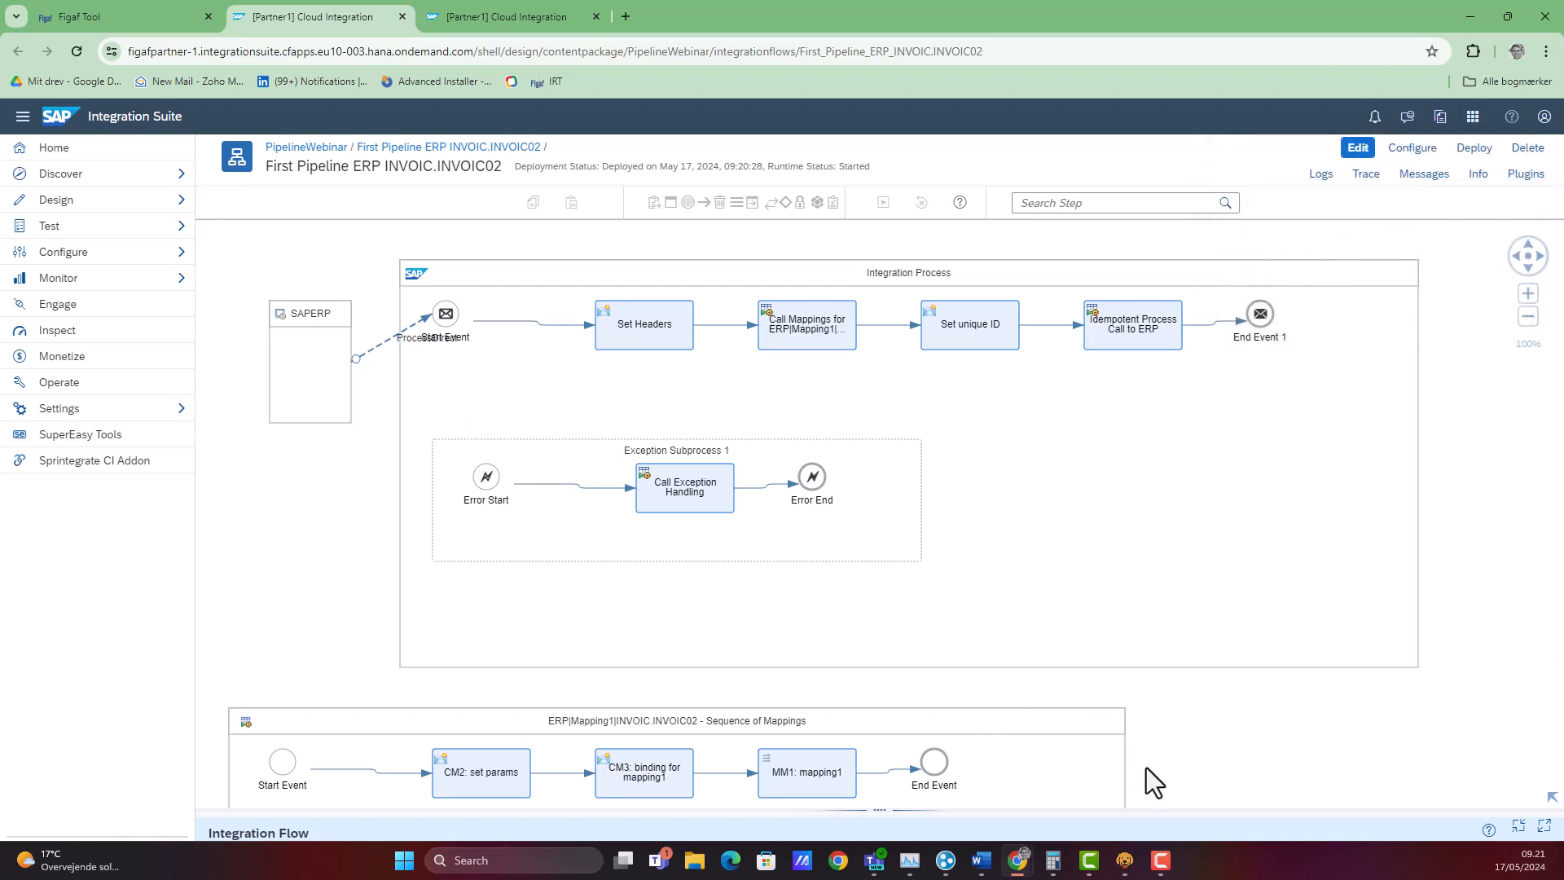
{"action": "left_click_drag", "start_coordinate": [1218, 781], "coordinate": [1285, 377]}
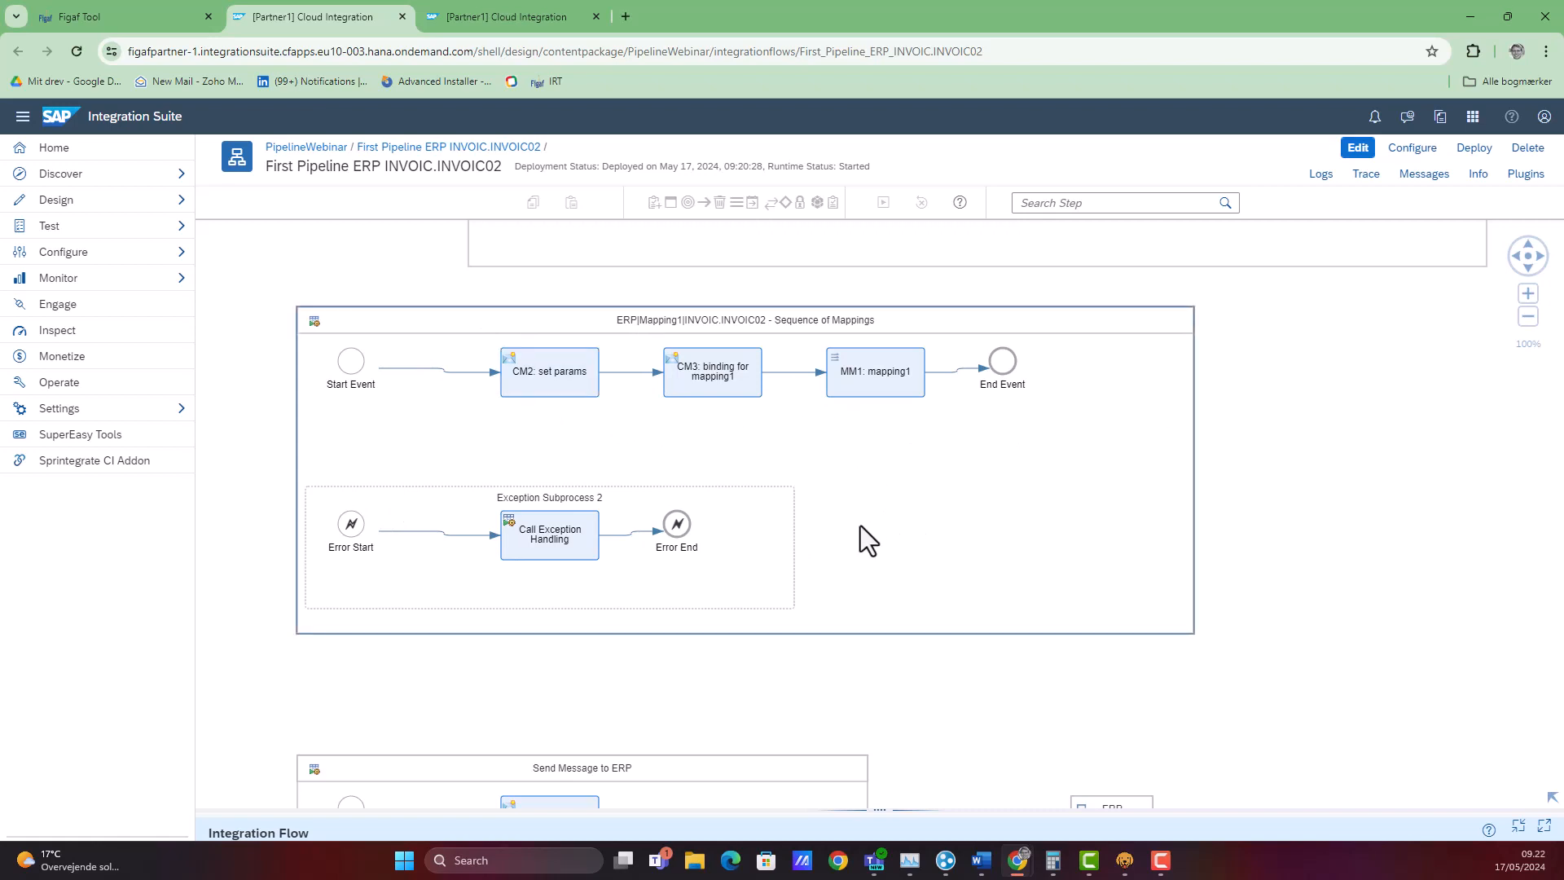
{"action": "left_click_drag", "start_coordinate": [1313, 583], "coordinate": [1289, 366]}
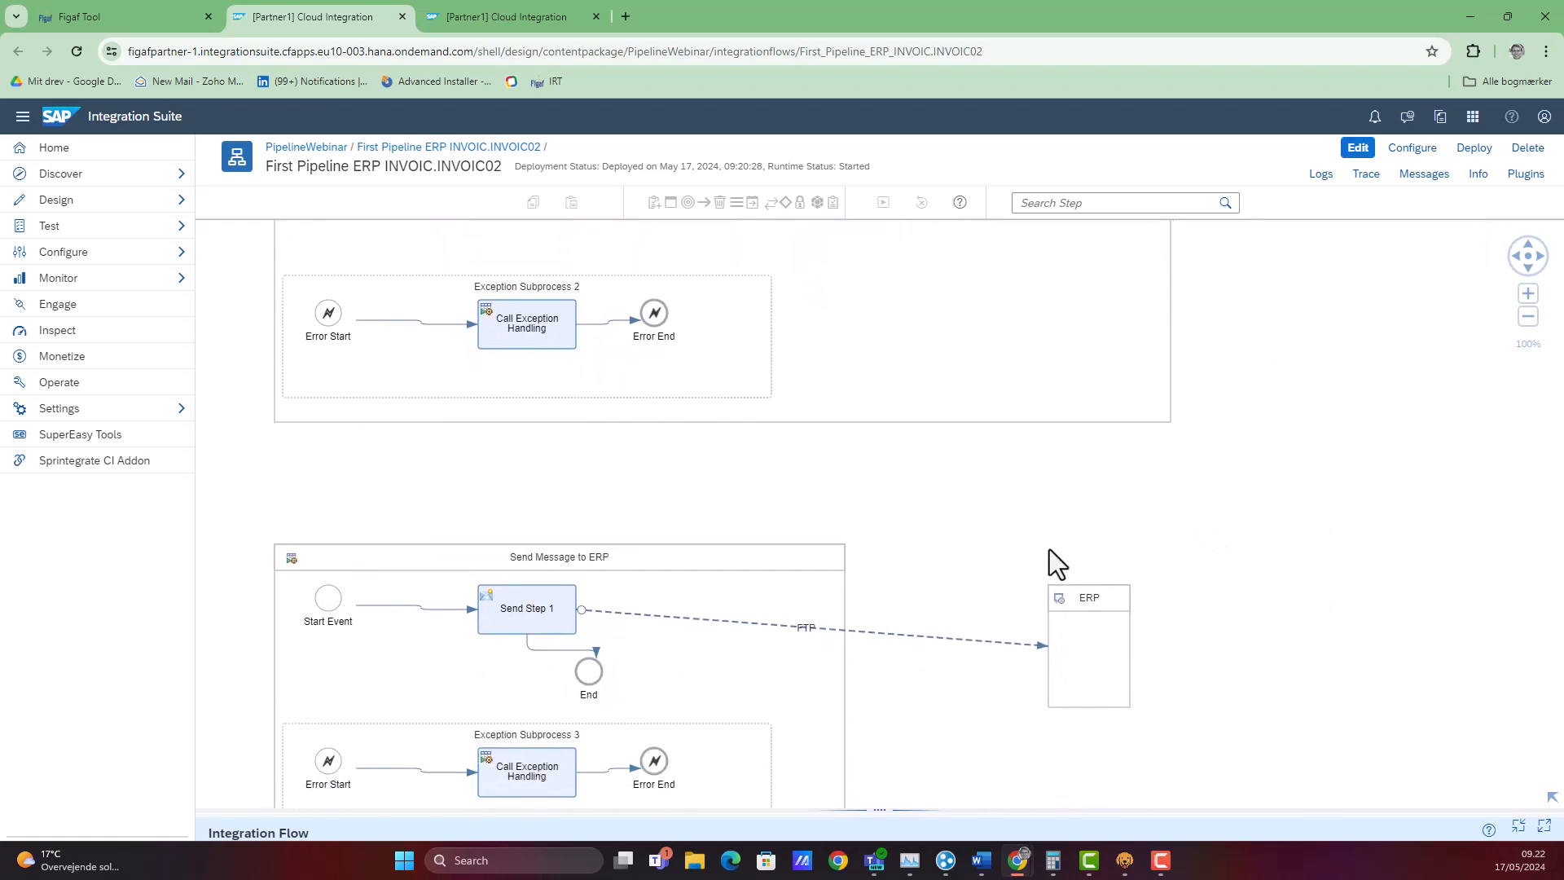
{"action": "left_click_drag", "start_coordinate": [1049, 549], "coordinate": [1058, 506]}
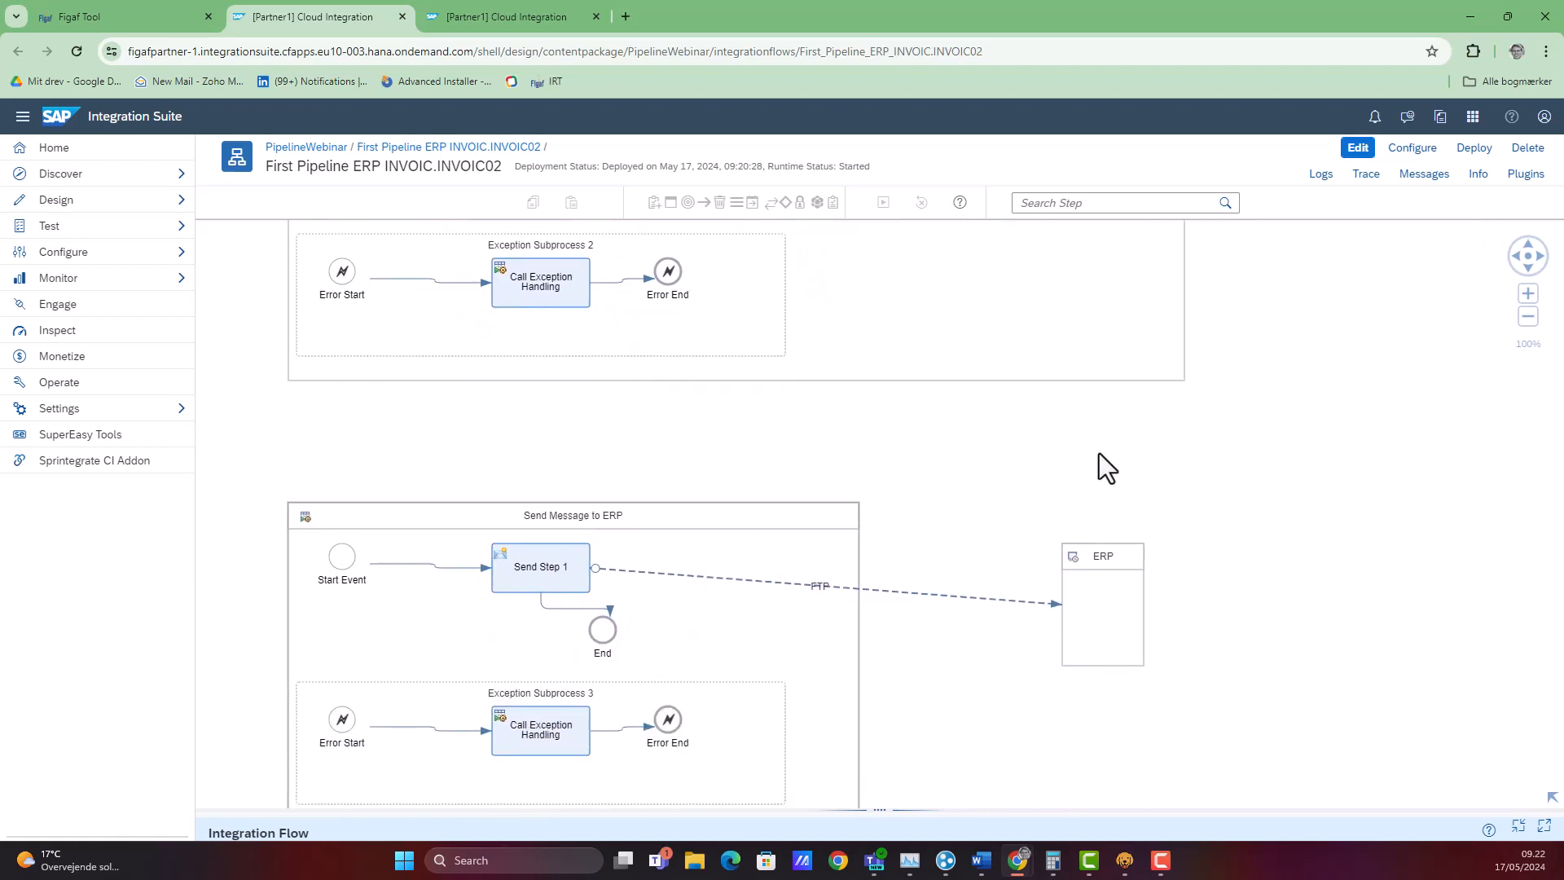
- Start editing the iFlow and set the proxy type default of the FTP receiver channel to ERP to Internet
{"action": "left_click", "coordinate": [1358, 148]}
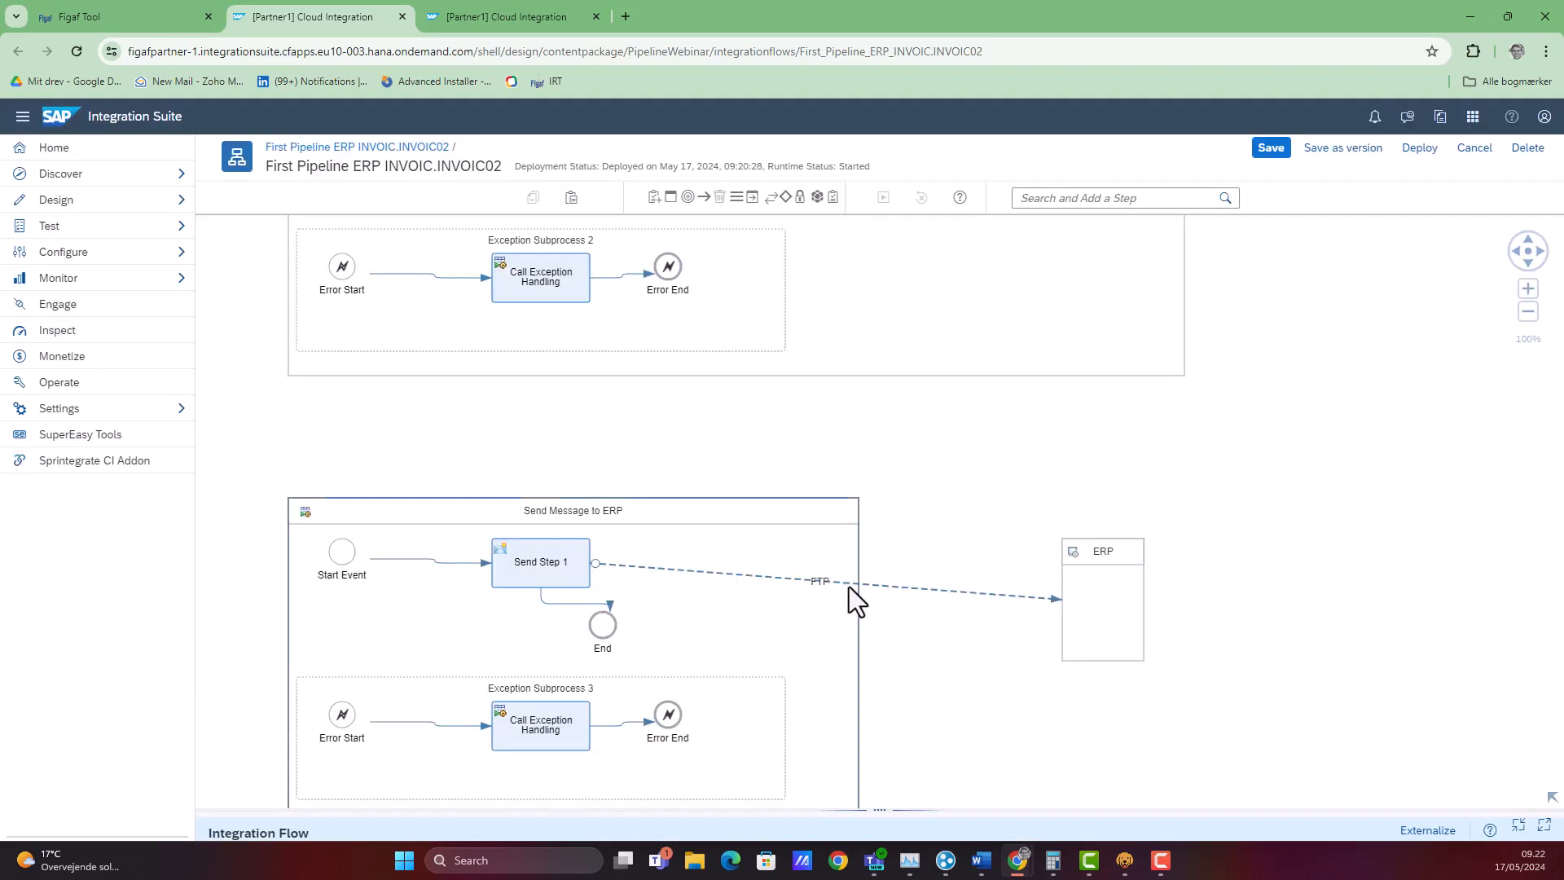
{"action": "left_click", "coordinate": [849, 587]}
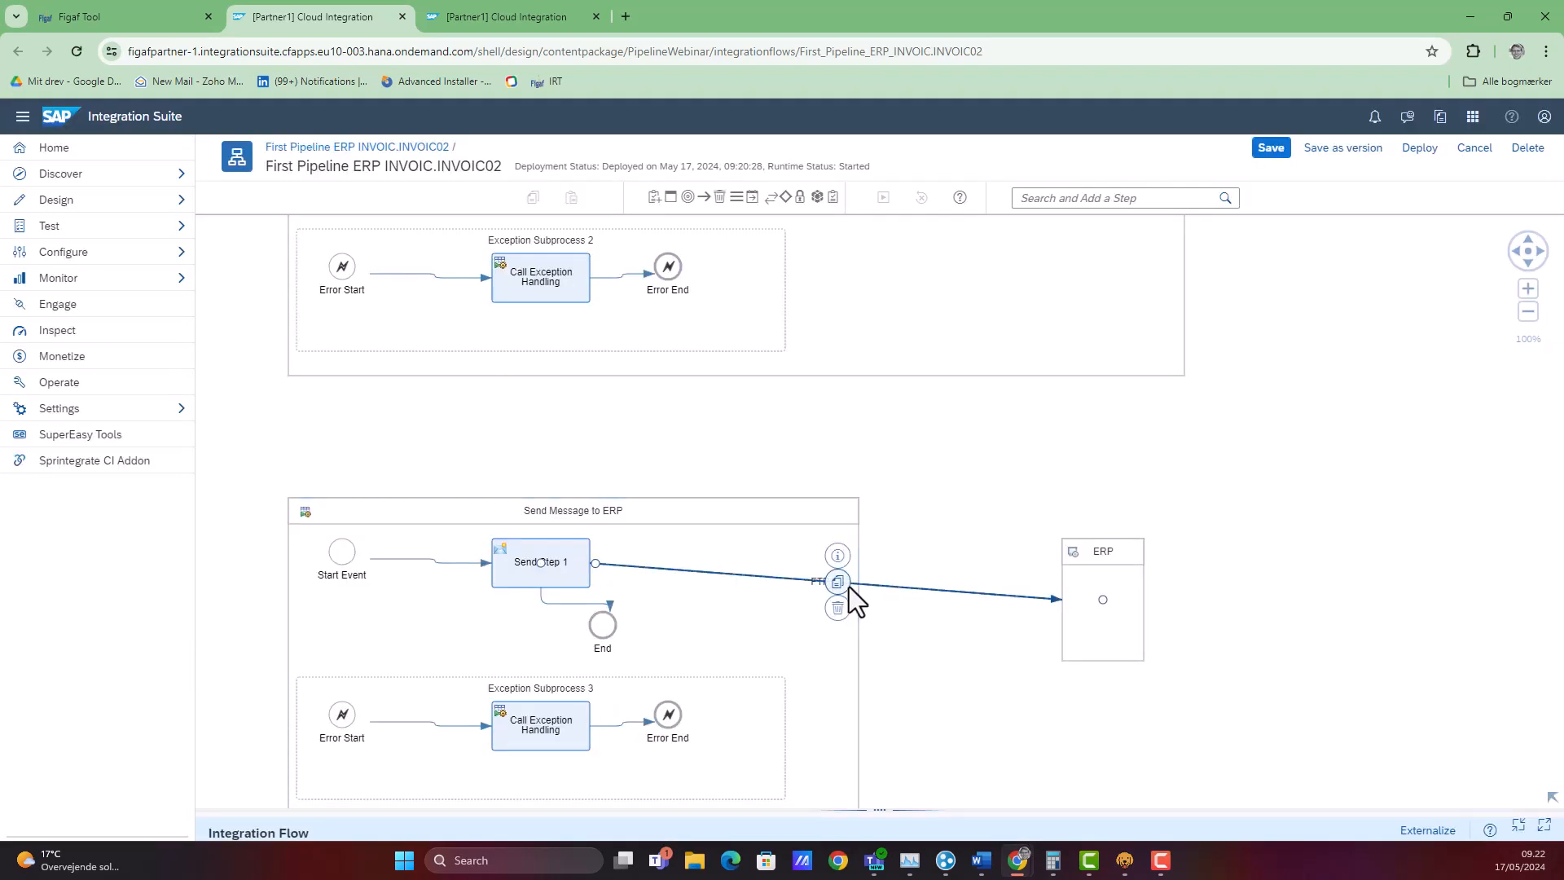
{"action": "left_click_drag", "start_coordinate": [765, 814], "coordinate": [725, 554]}
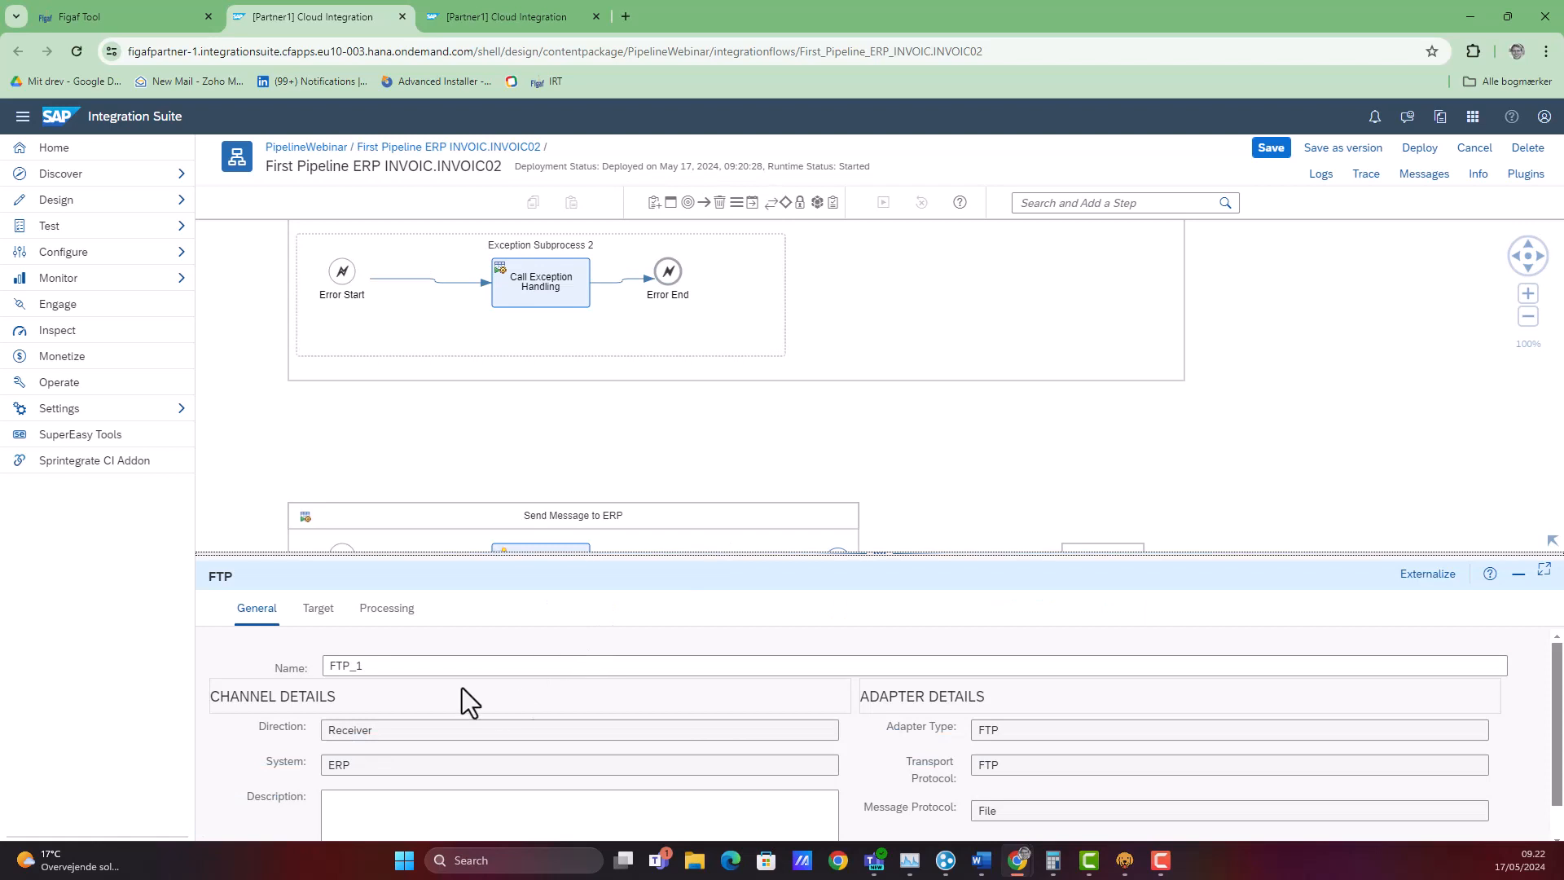
{"action": "left_click", "coordinate": [325, 611]}
{"action": "scroll", "coordinate": [480, 782], "scroll_direction": "down", "scroll_amount": 2}
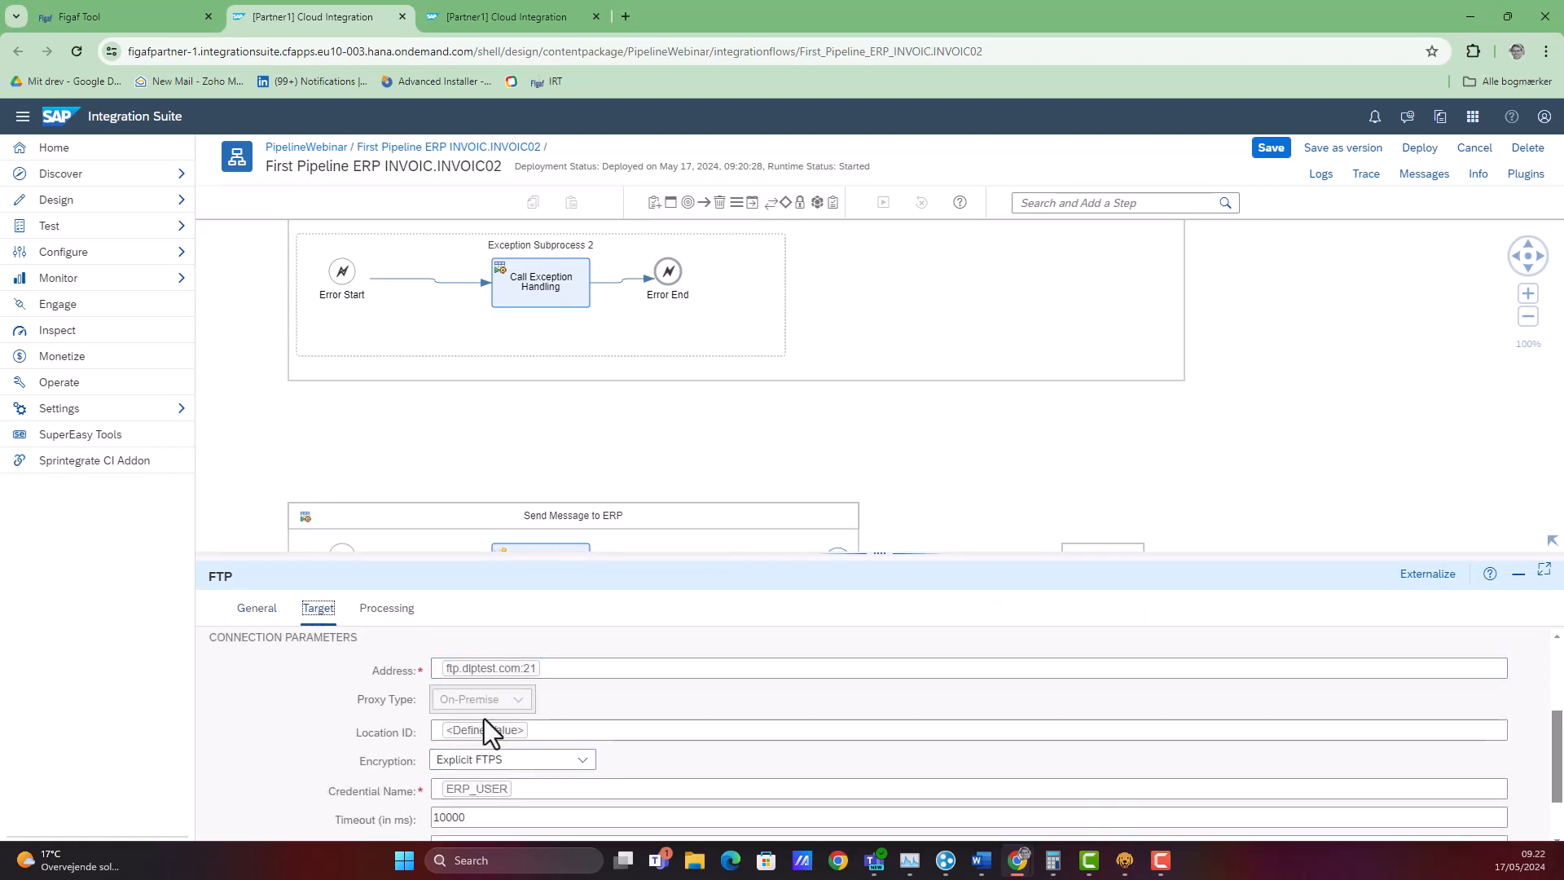
{"action": "left_click", "coordinate": [492, 698]}
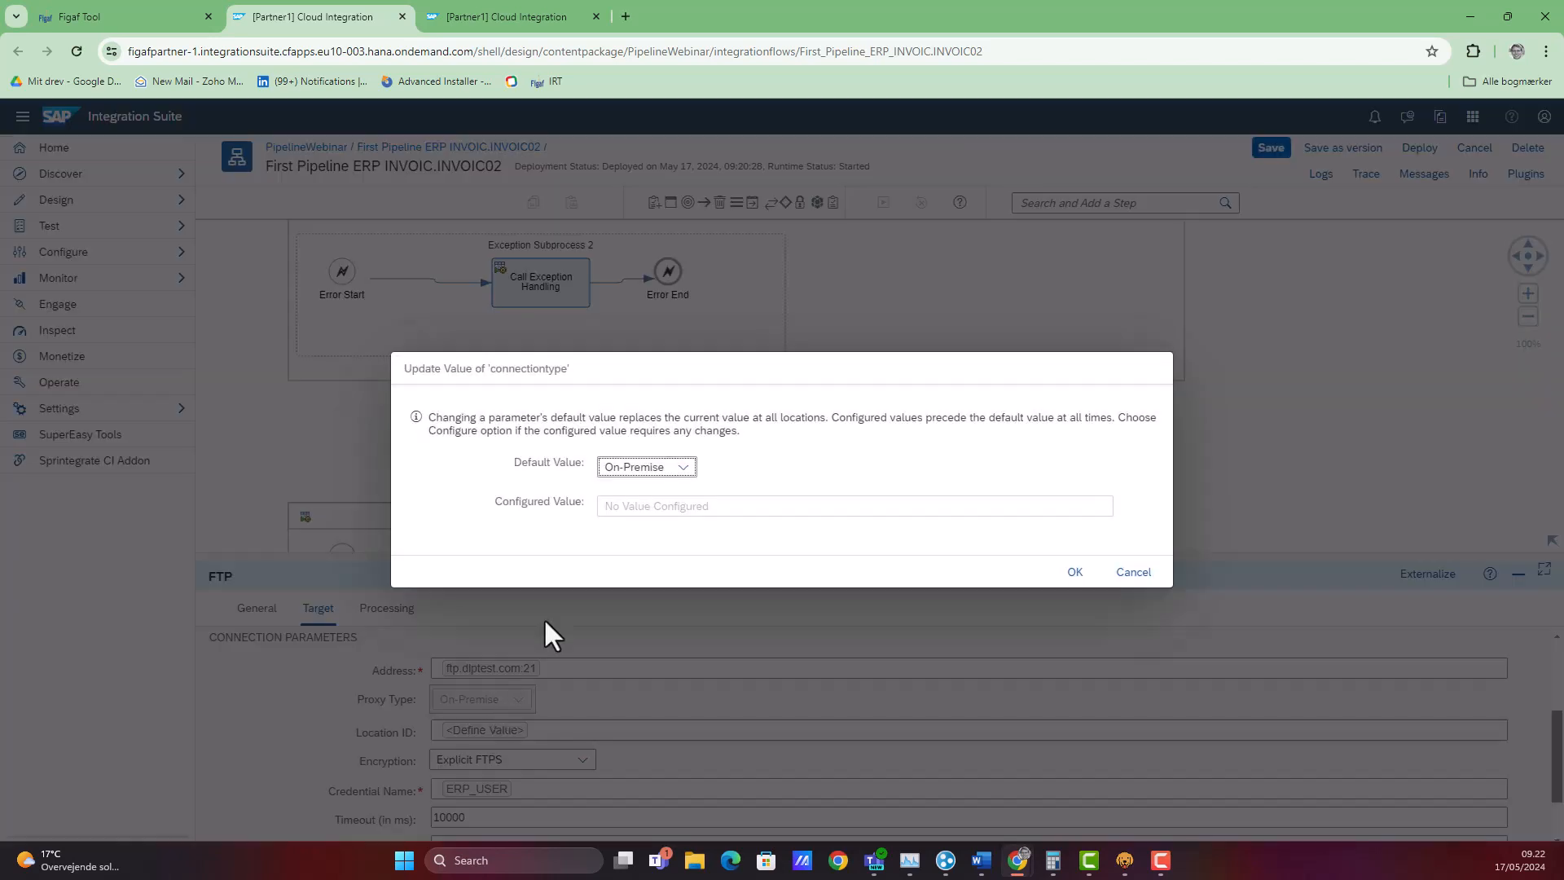
{"action": "left_click", "coordinate": [688, 467]}
{"action": "left_click", "coordinate": [647, 520]}
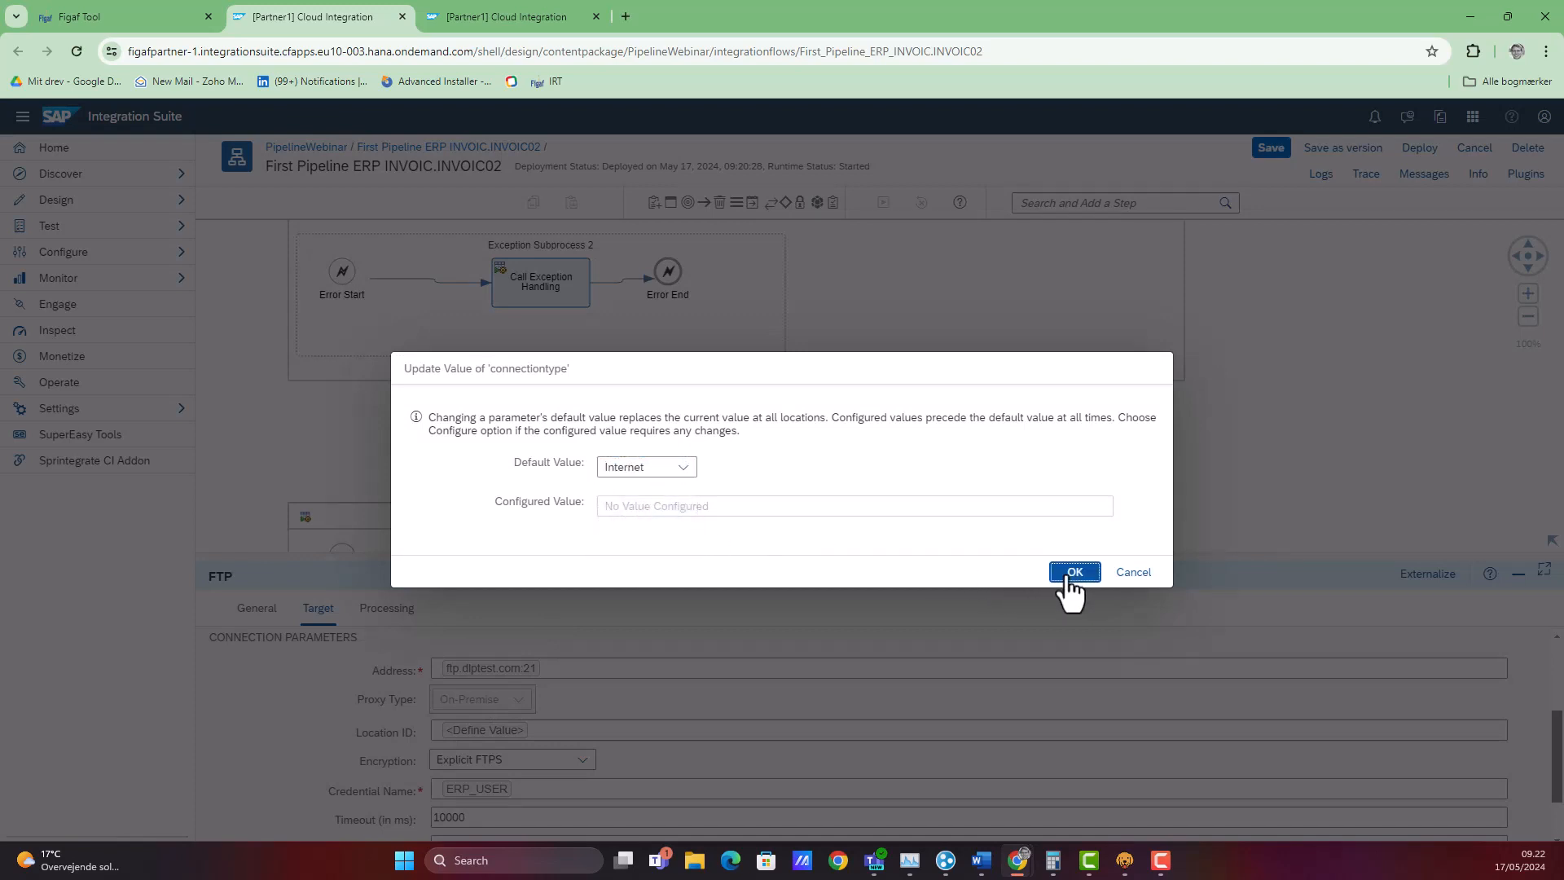
{"action": "left_click", "coordinate": [1074, 572]}
- Set the FTP receiver channel's encryption to Plain FTP - no encryption and save the iFlow as a new version
{"action": "left_click", "coordinate": [490, 737]}
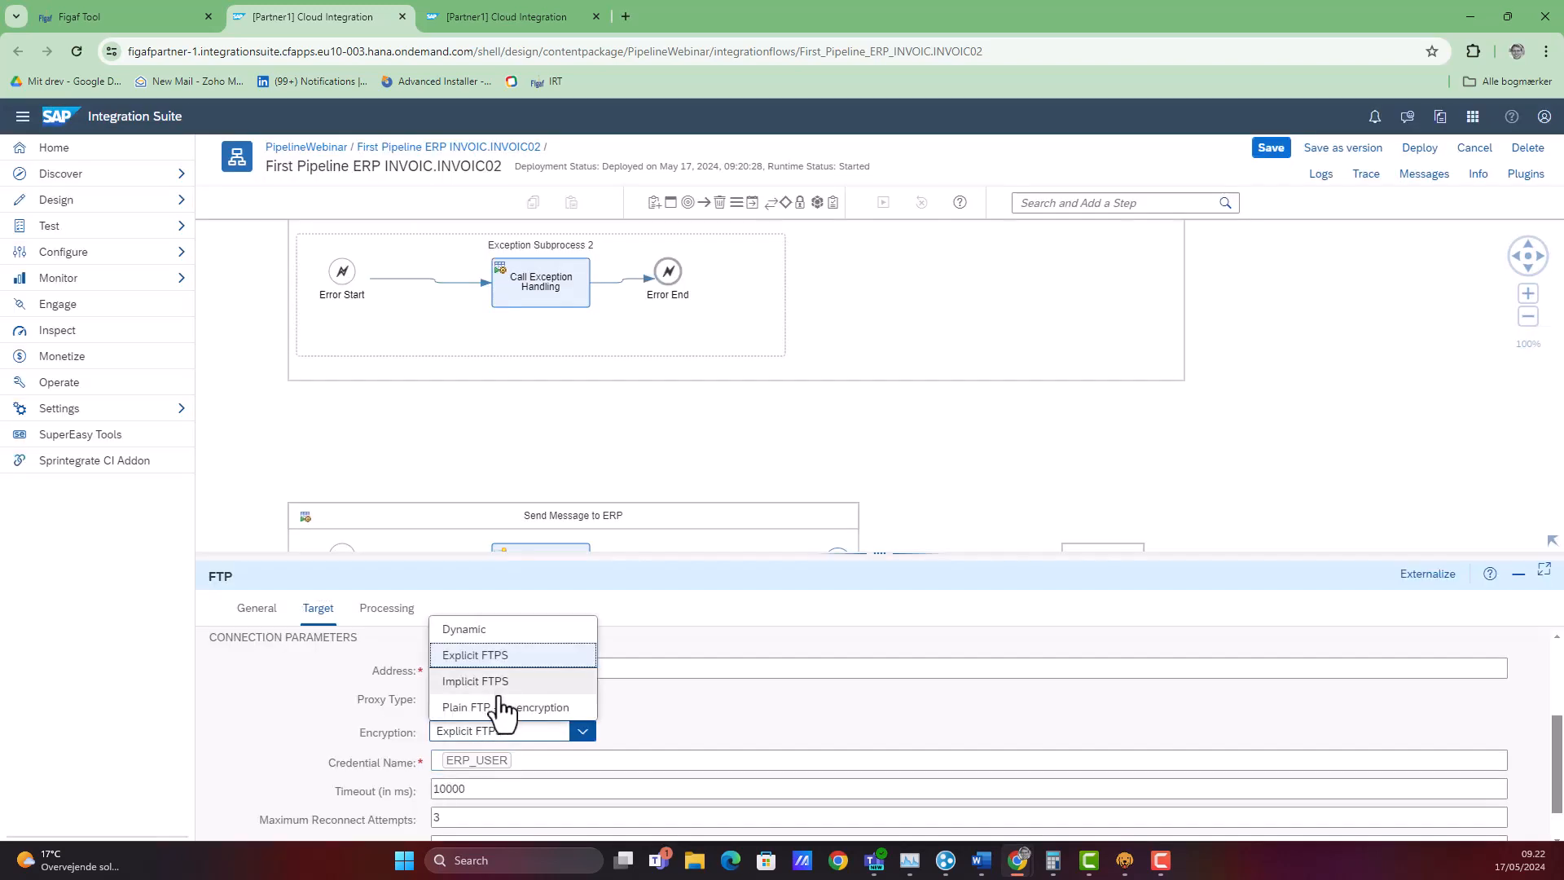
{"action": "left_click", "coordinate": [506, 707]}
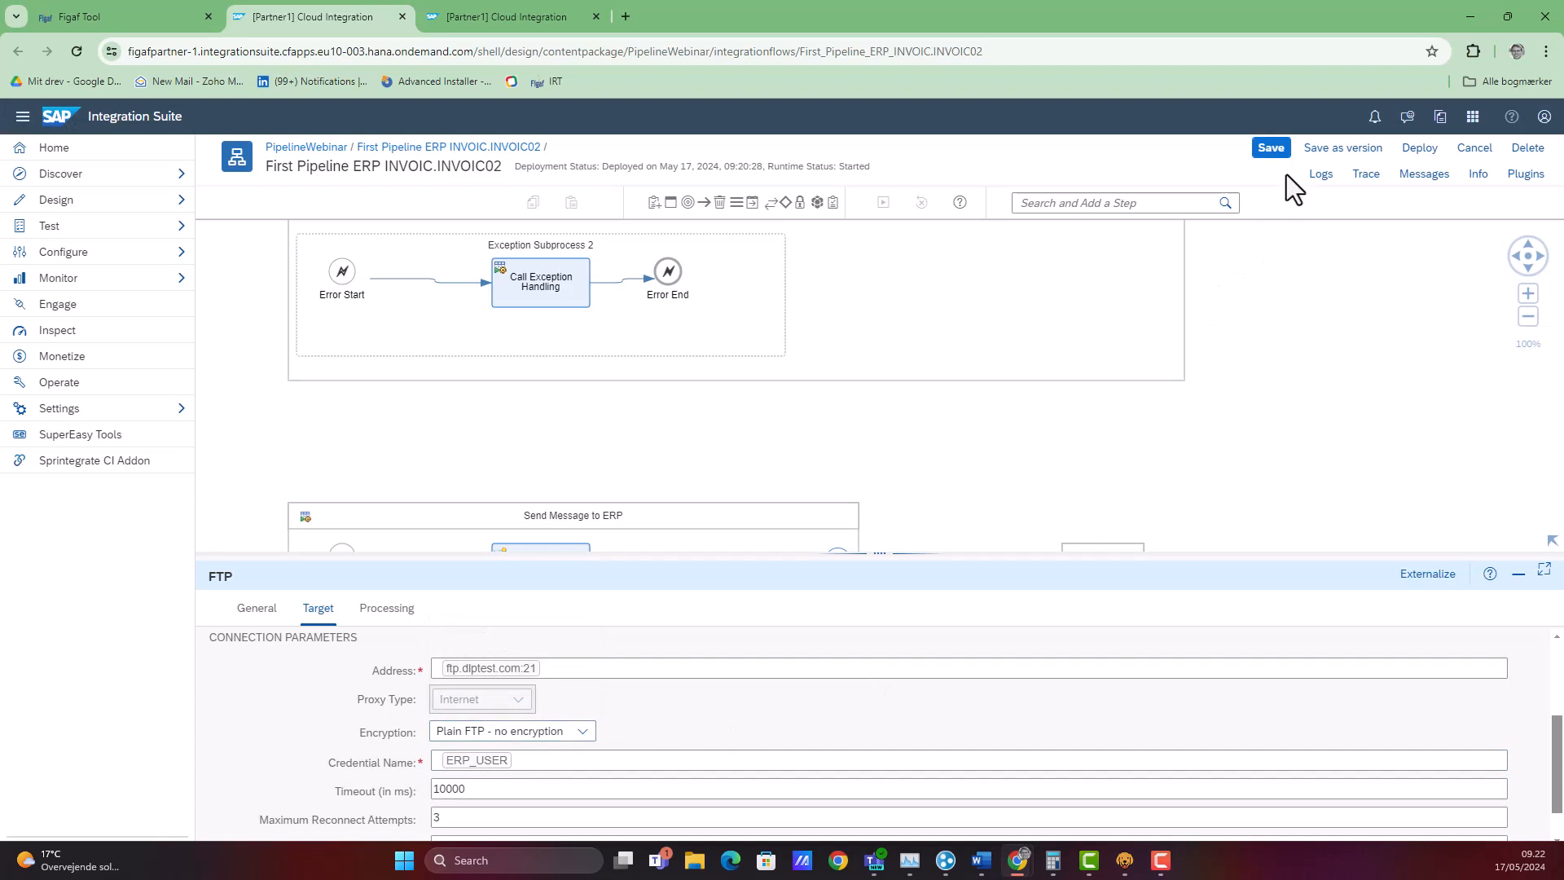
{"action": "left_click", "coordinate": [1326, 156]}
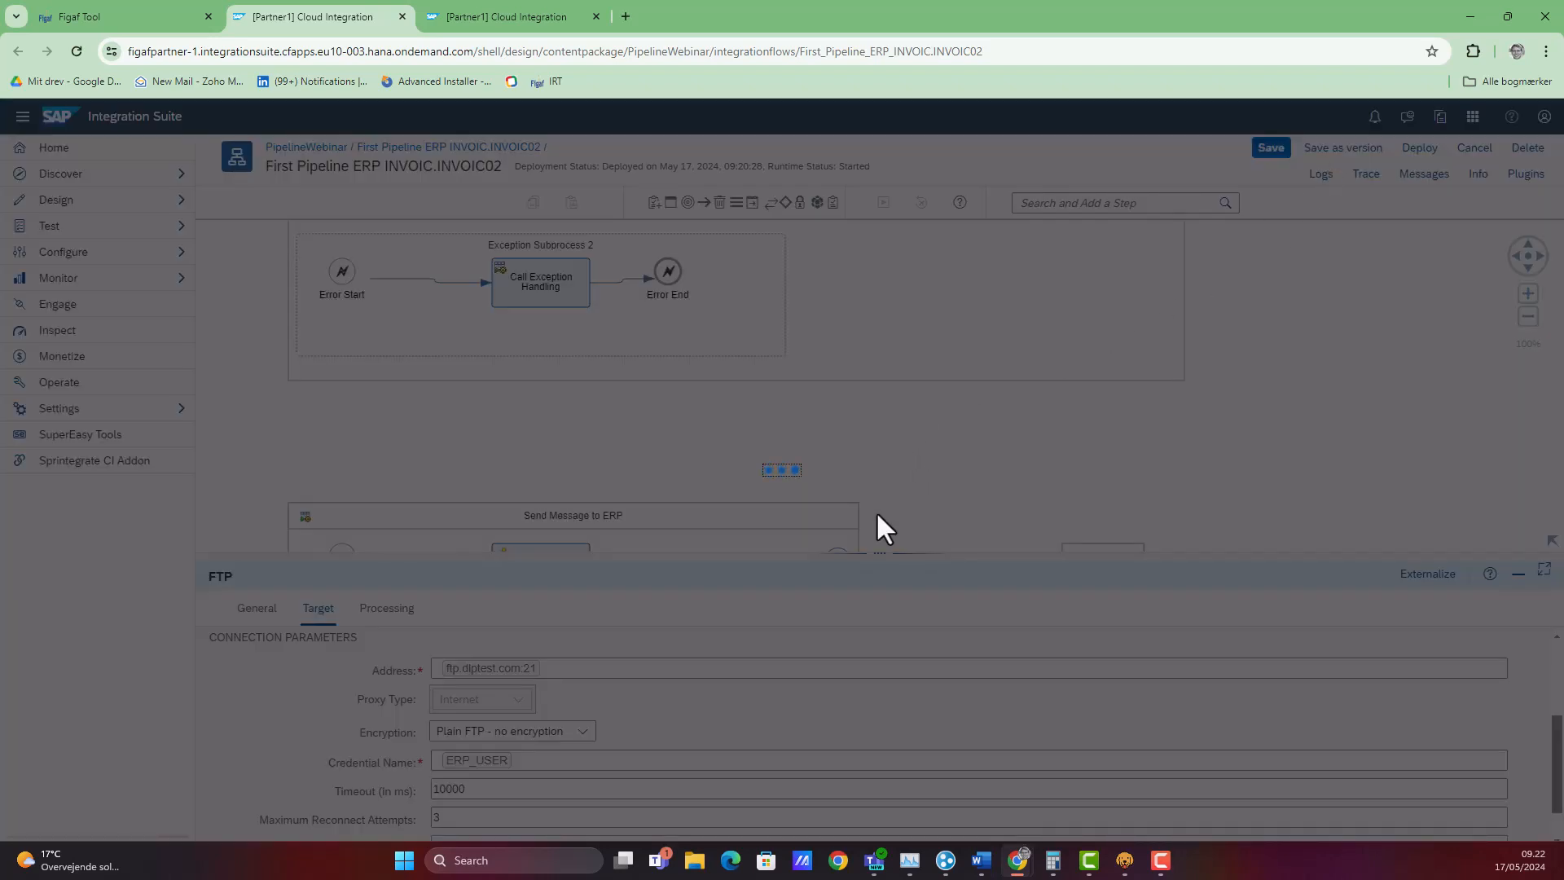
{"action": "left_click", "coordinate": [1031, 548]}
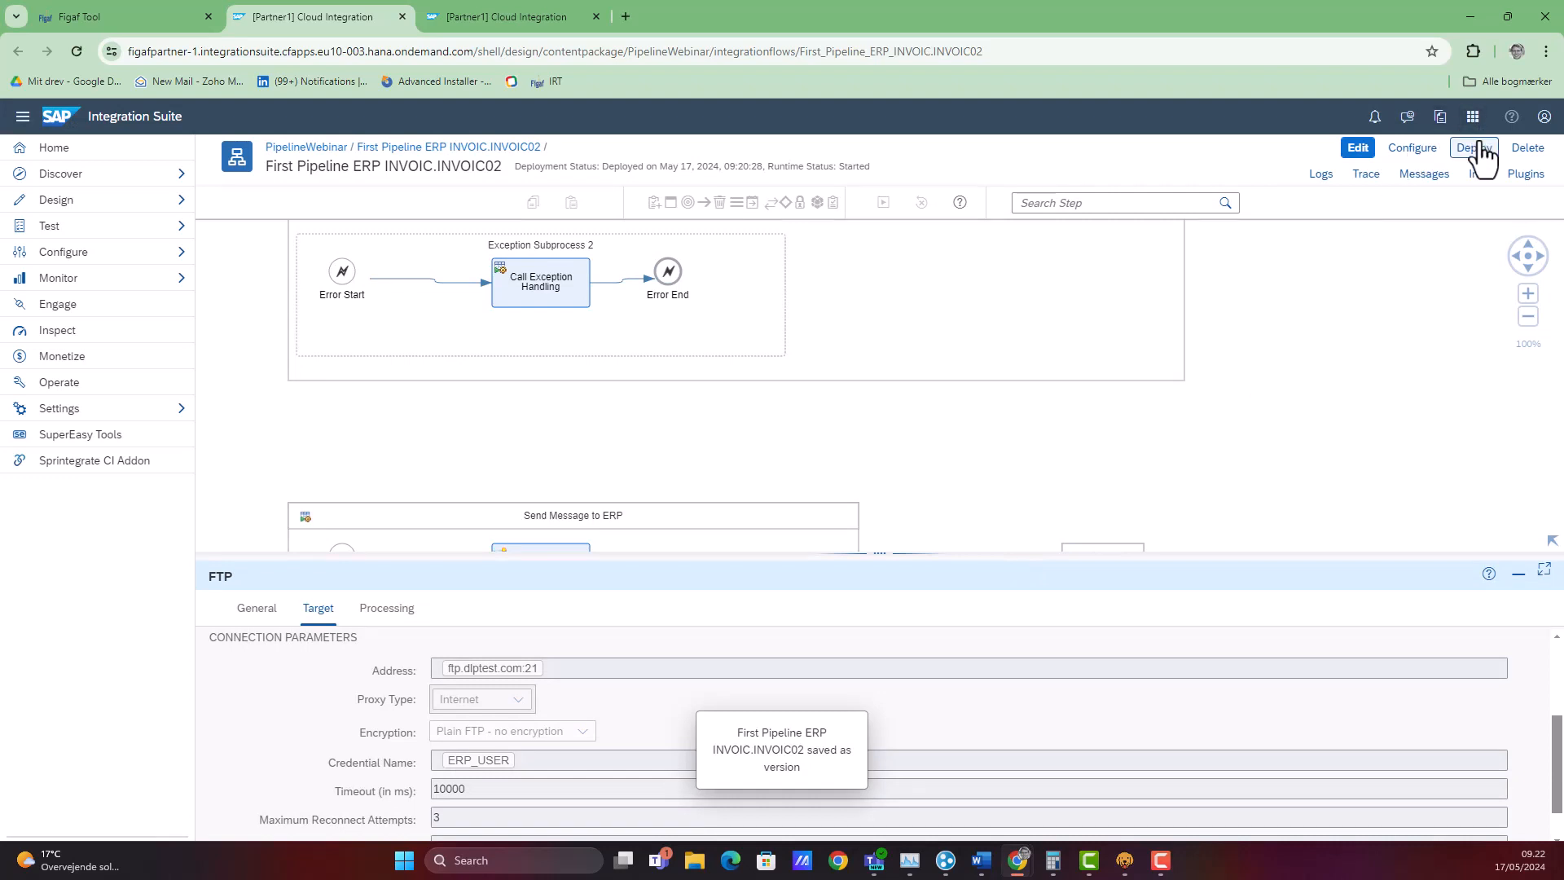
- Deploy the First Pipeline ERP INVOIC.INVOIC02 iFlow
{"action": "left_click", "coordinate": [1479, 148]}
{"action": "left_click", "coordinate": [866, 528]}
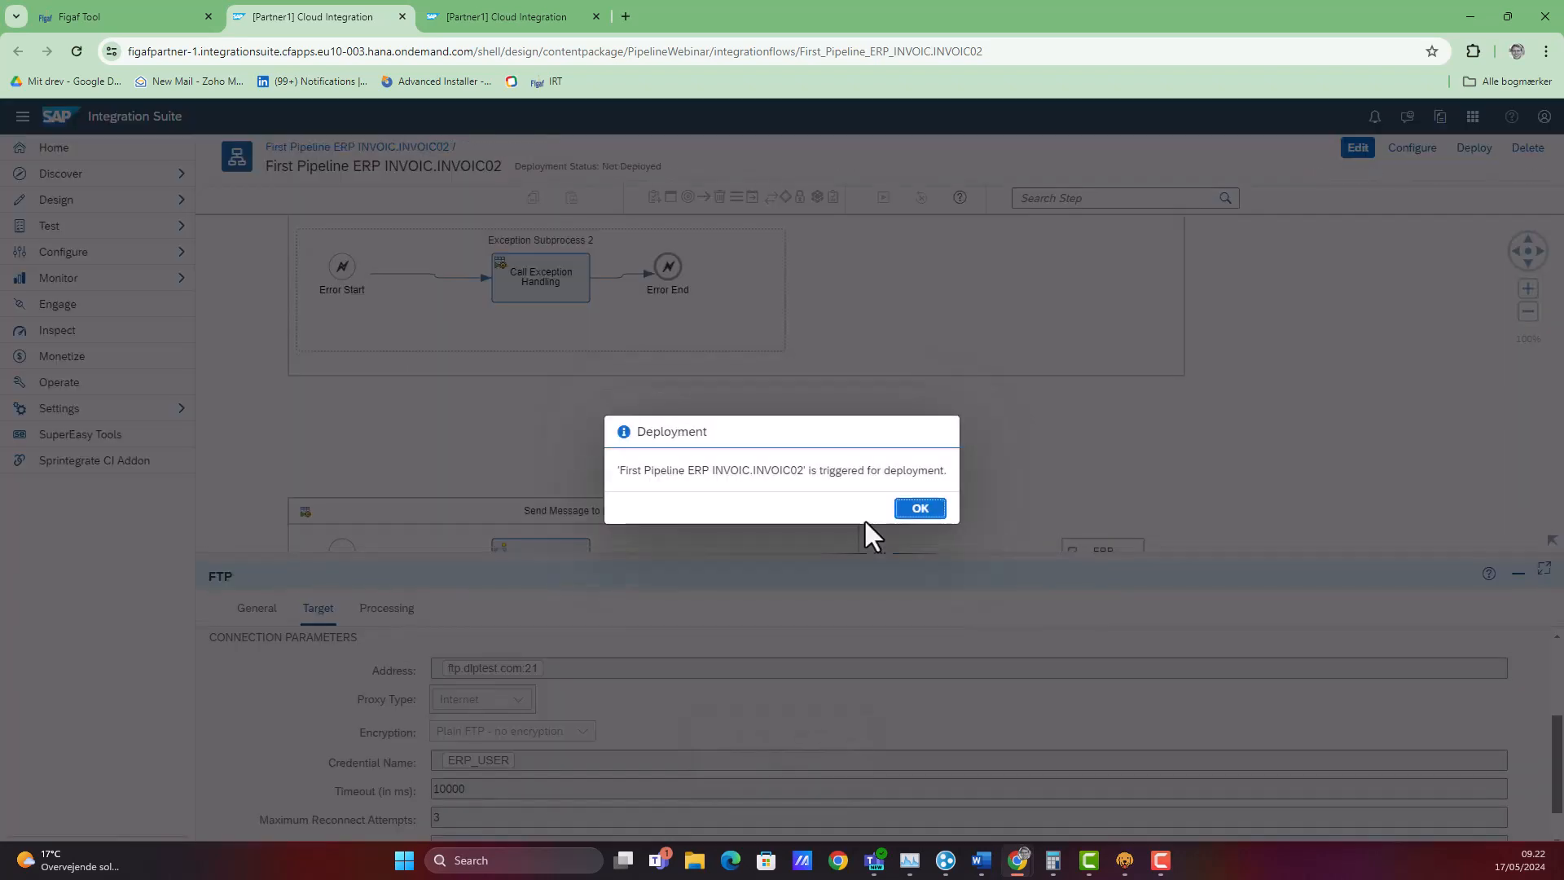
{"action": "left_click", "coordinate": [925, 511]}
- Switch to the Figaf Tool and synchronize the PipelineWebinar package
{"action": "left_click", "coordinate": [150, 15]}
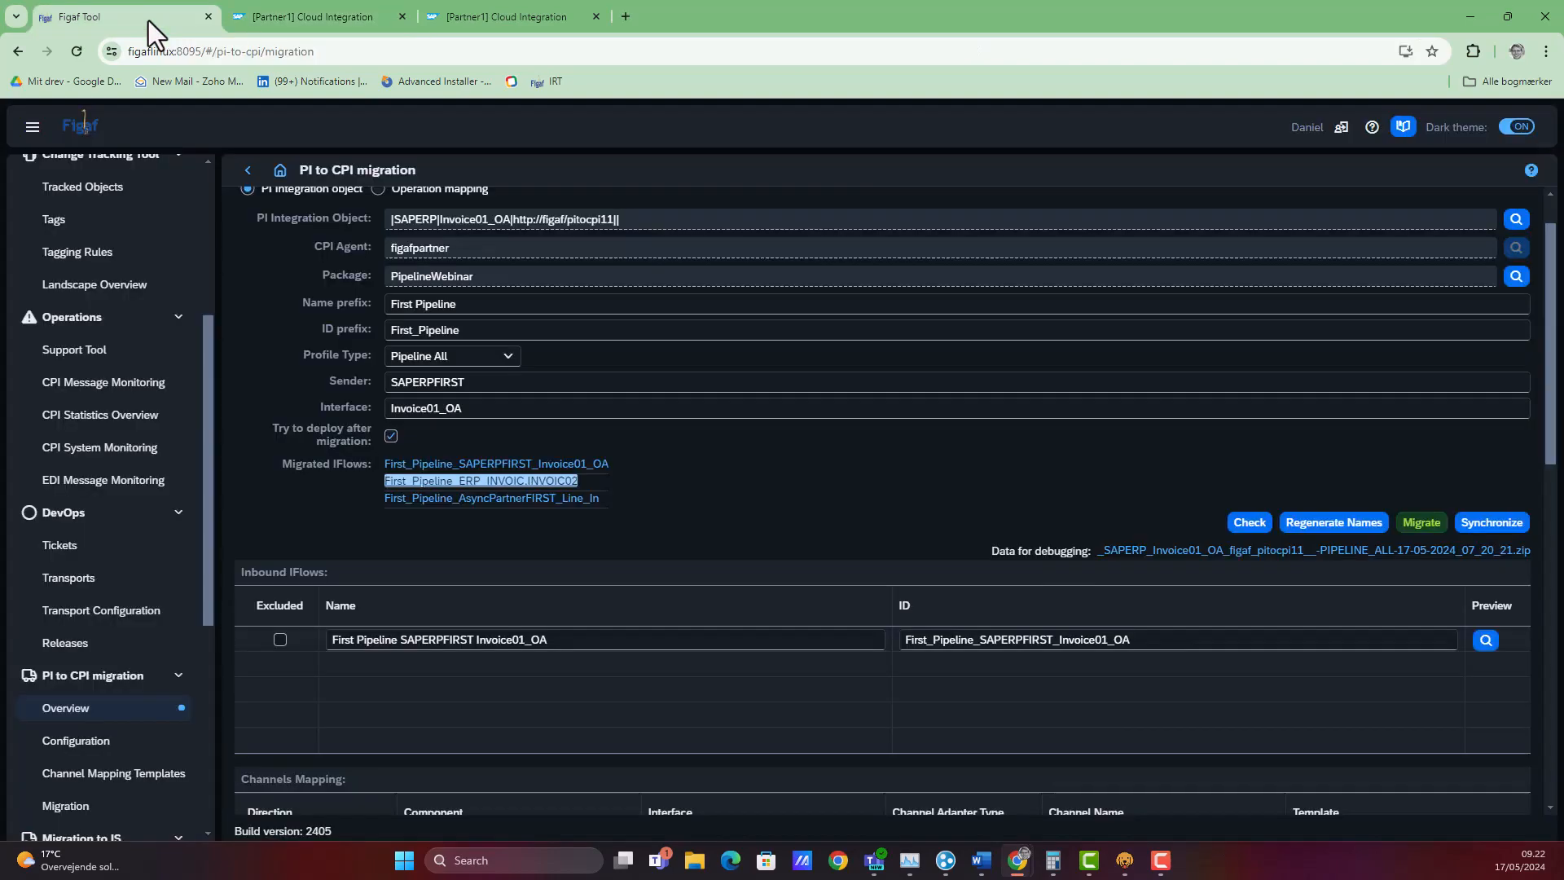
{"action": "left_click", "coordinate": [1505, 526]}
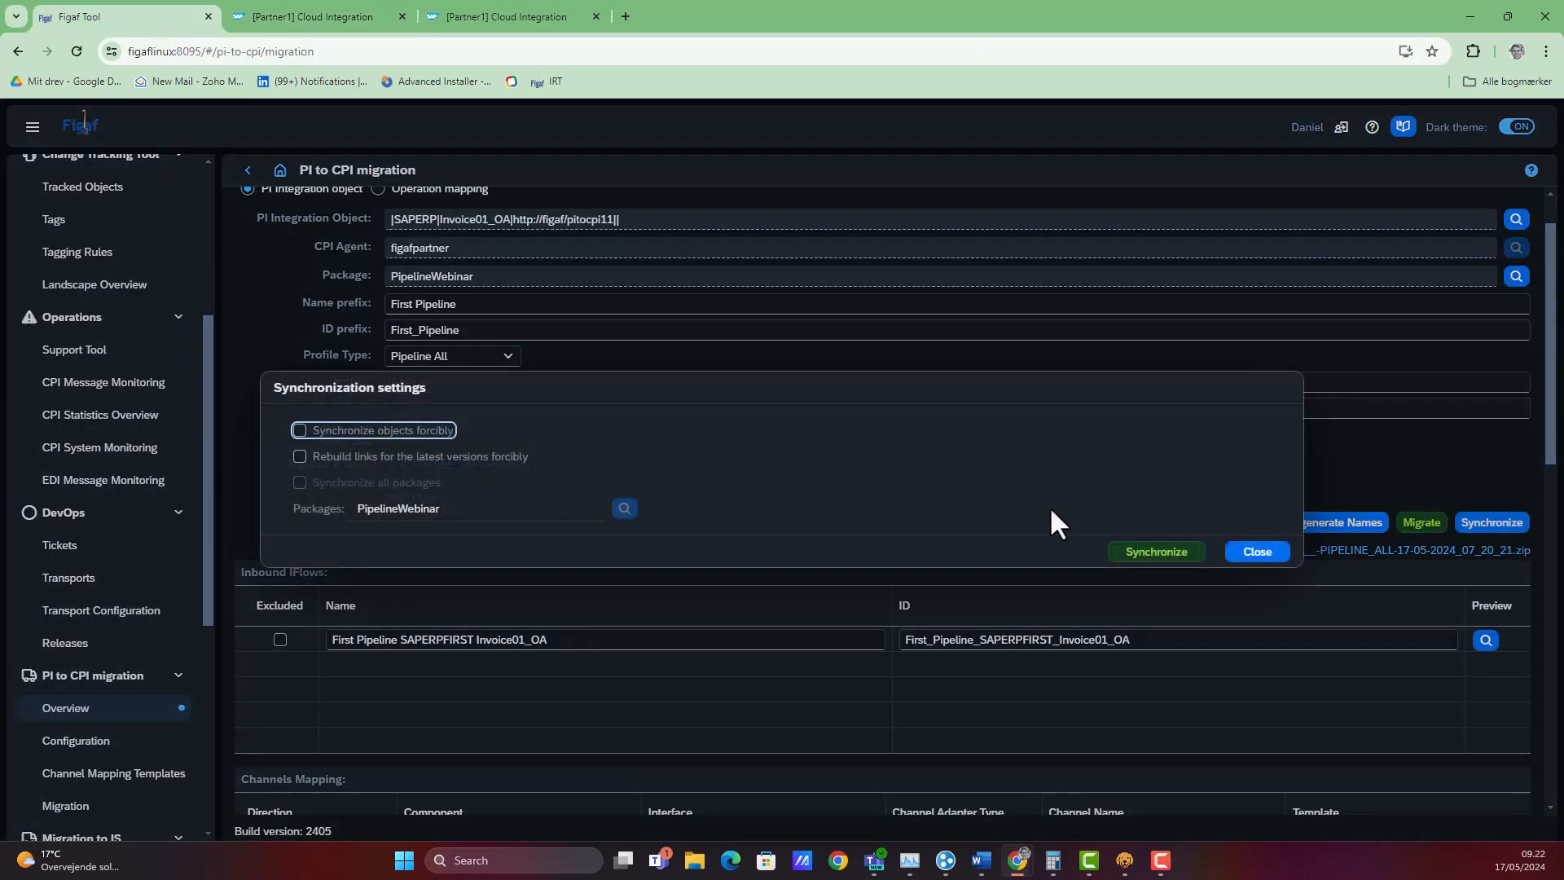
{"action": "left_click", "coordinate": [1139, 547]}
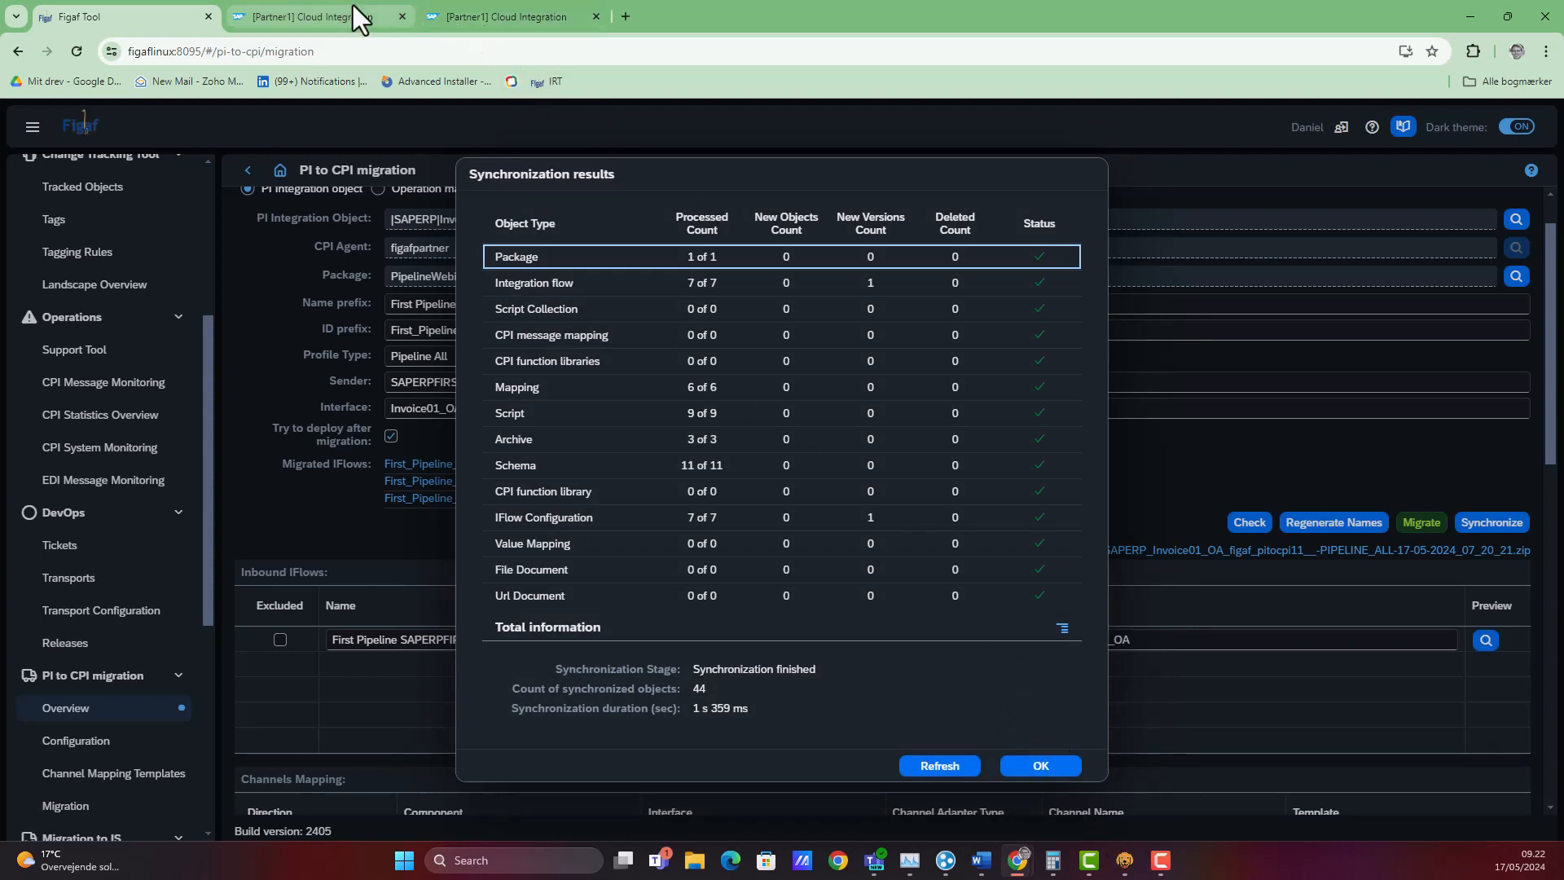
- Return to the First Pipeline SAPERPFIRST Invoice01_OA iFlow in Integration Suite and copy its HTTPS sender channel's address
{"action": "left_click", "coordinate": [546, 21]}
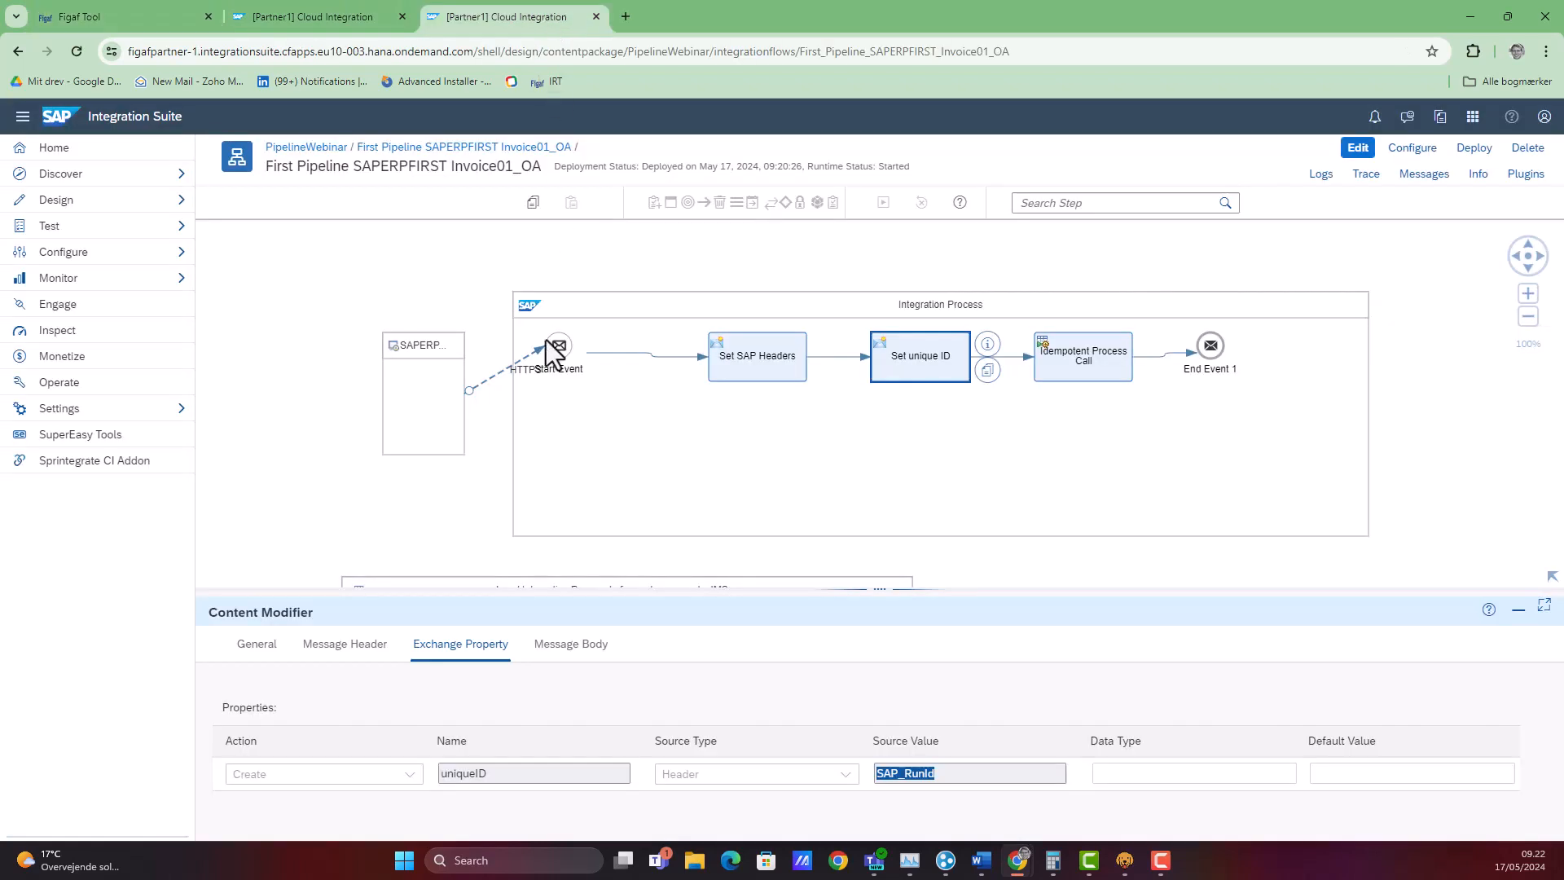
{"action": "left_click", "coordinate": [486, 379]}
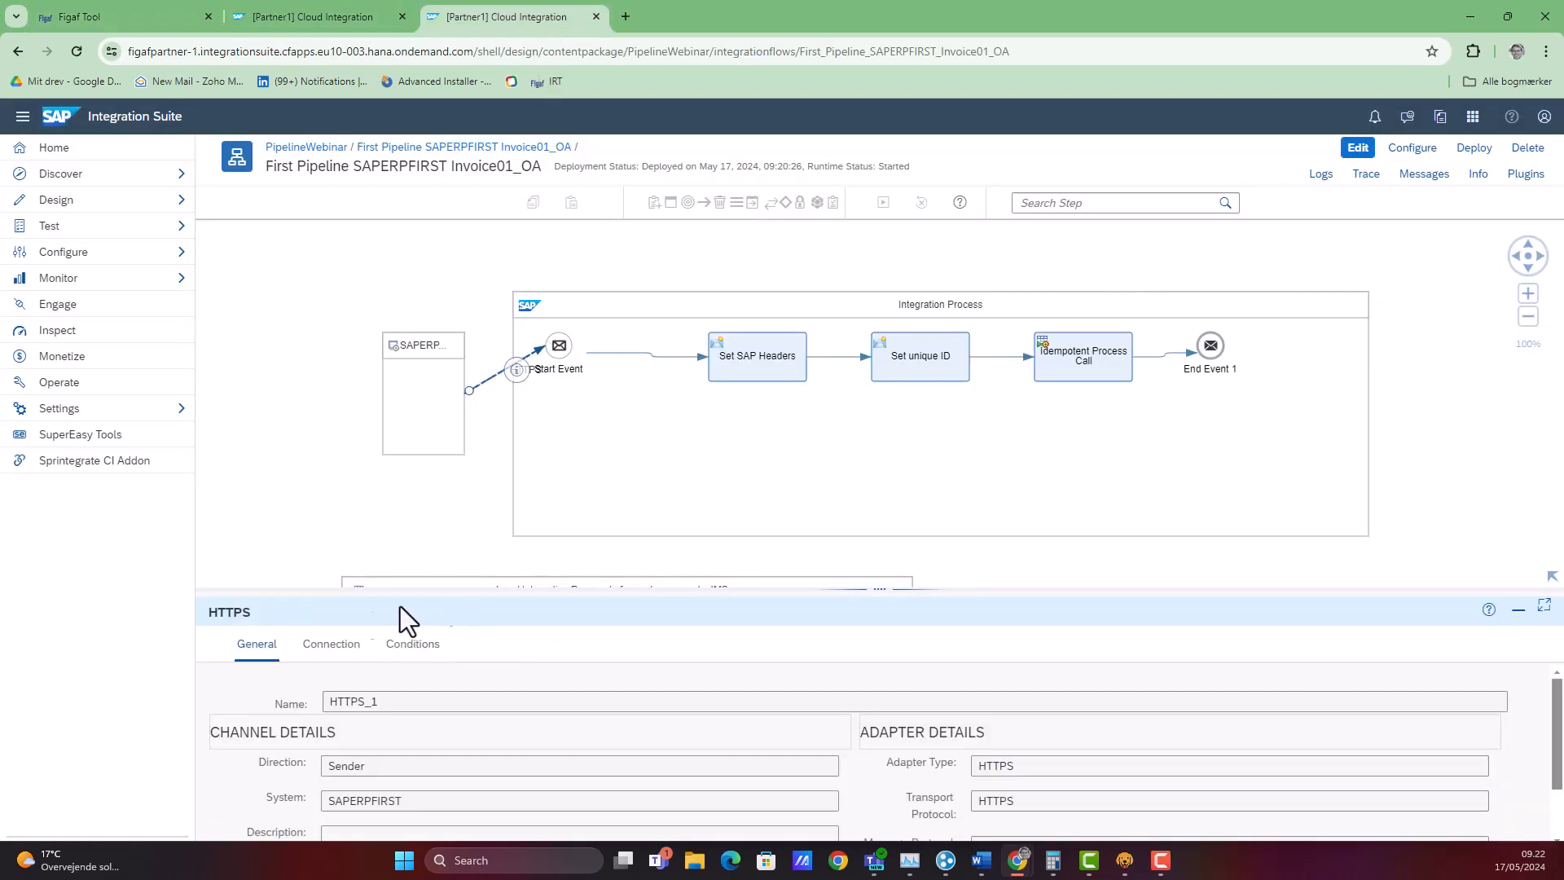
{"action": "left_click", "coordinate": [336, 646]}
{"action": "triple_click", "coordinate": [546, 737]}
{"action": "key", "text": "ctrl+c"}
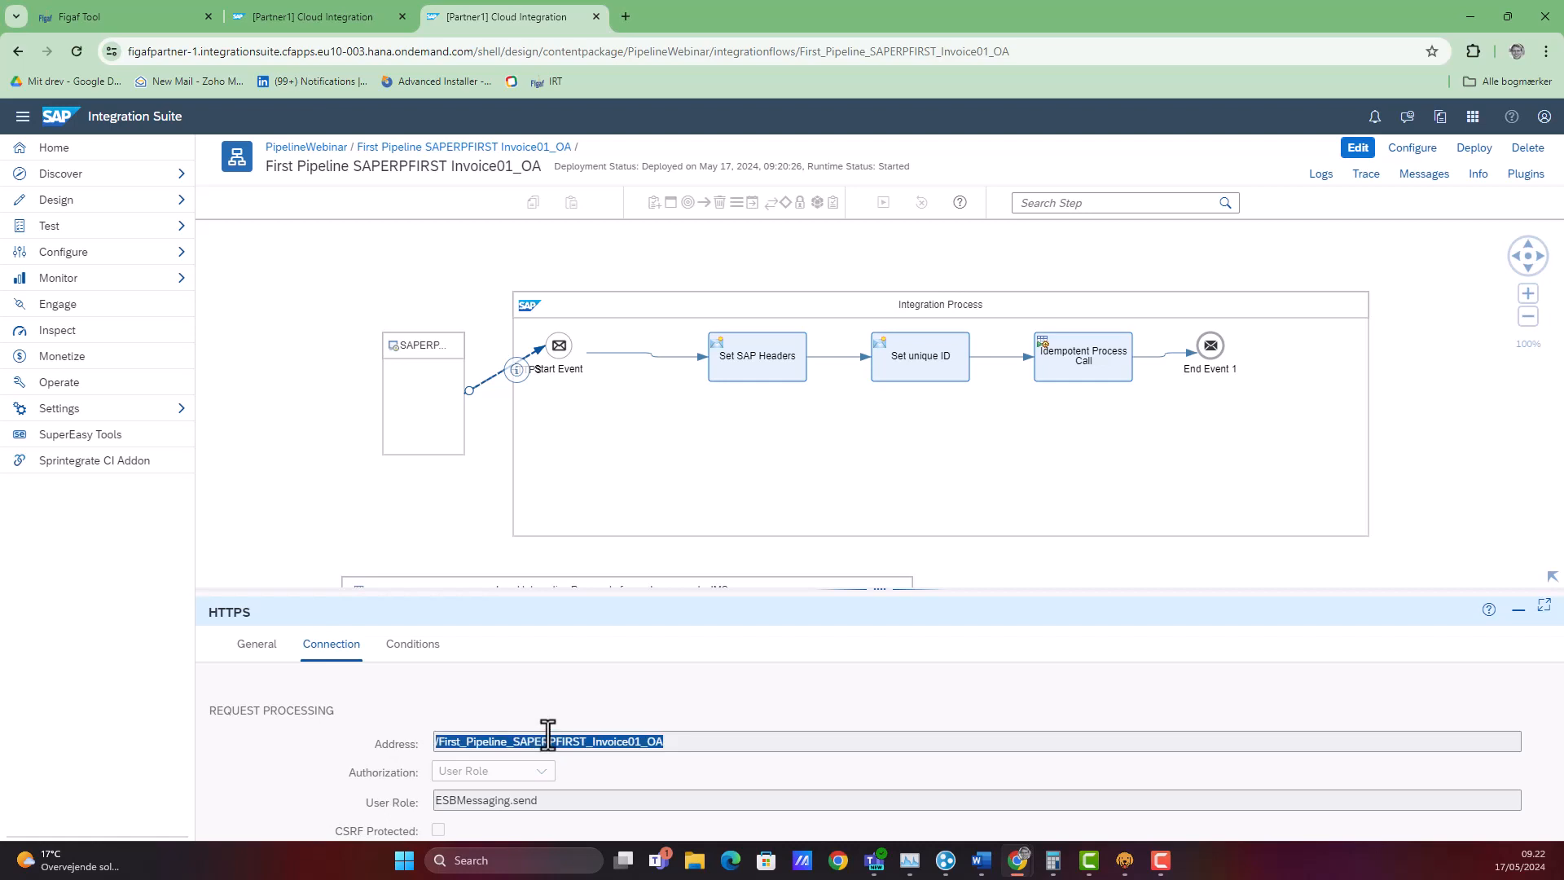
- Switch to Bruno, set the sendMsgE2E request's endpoint path to /First_Pipeline_SAPERPFIRST_Invoice01_OA after /http, and send the request
{"action": "left_click", "coordinate": [1125, 861]}
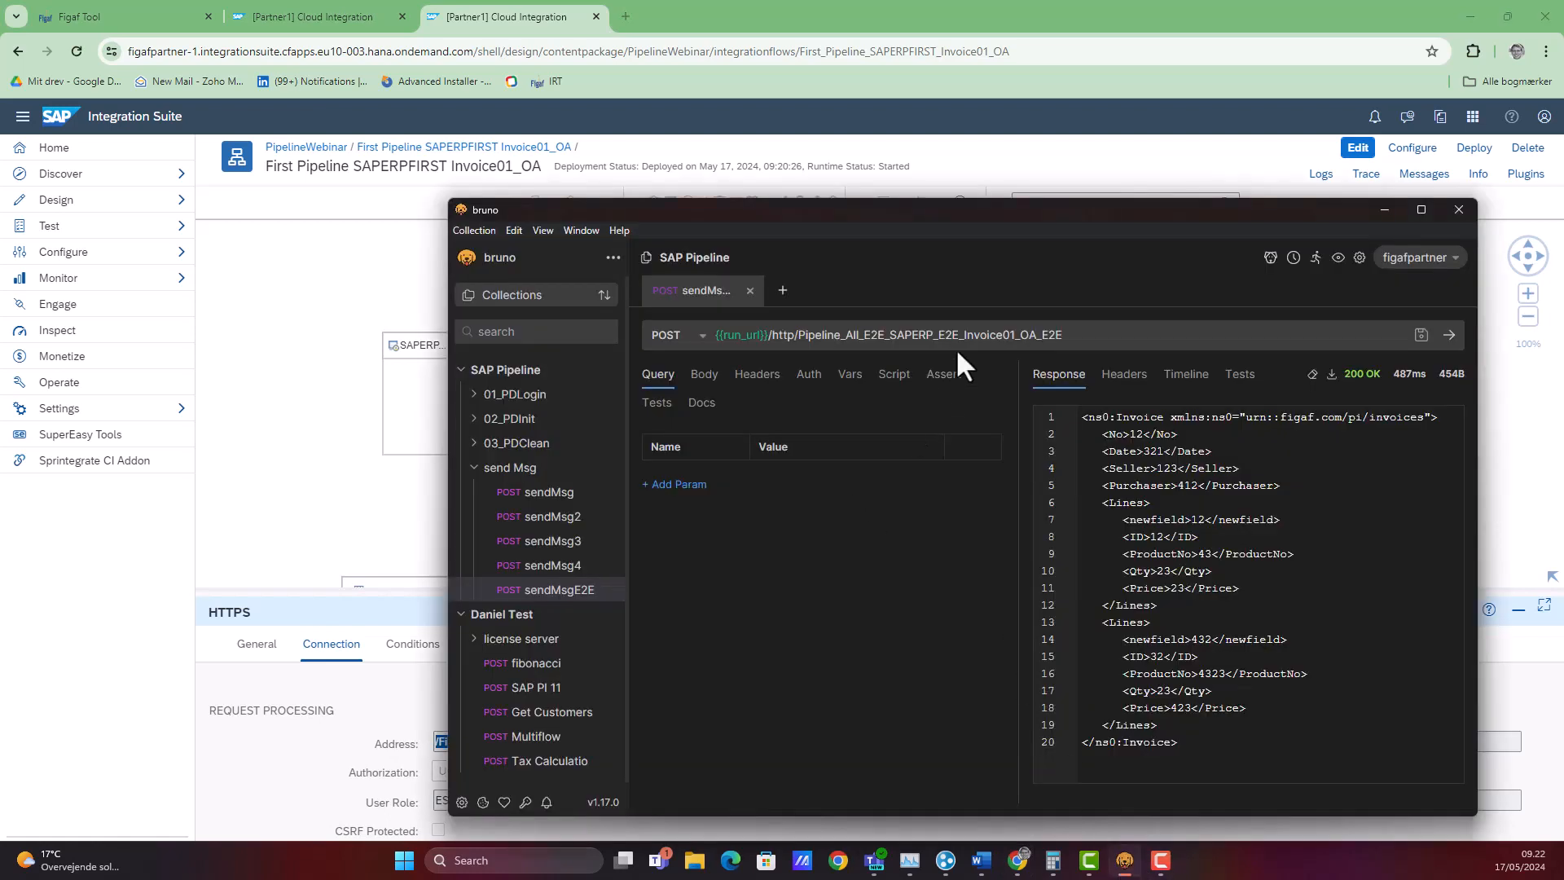
{"action": "left_click_drag", "start_coordinate": [1071, 334], "coordinate": [794, 345]}
{"action": "key", "text": "ctrl+v"}
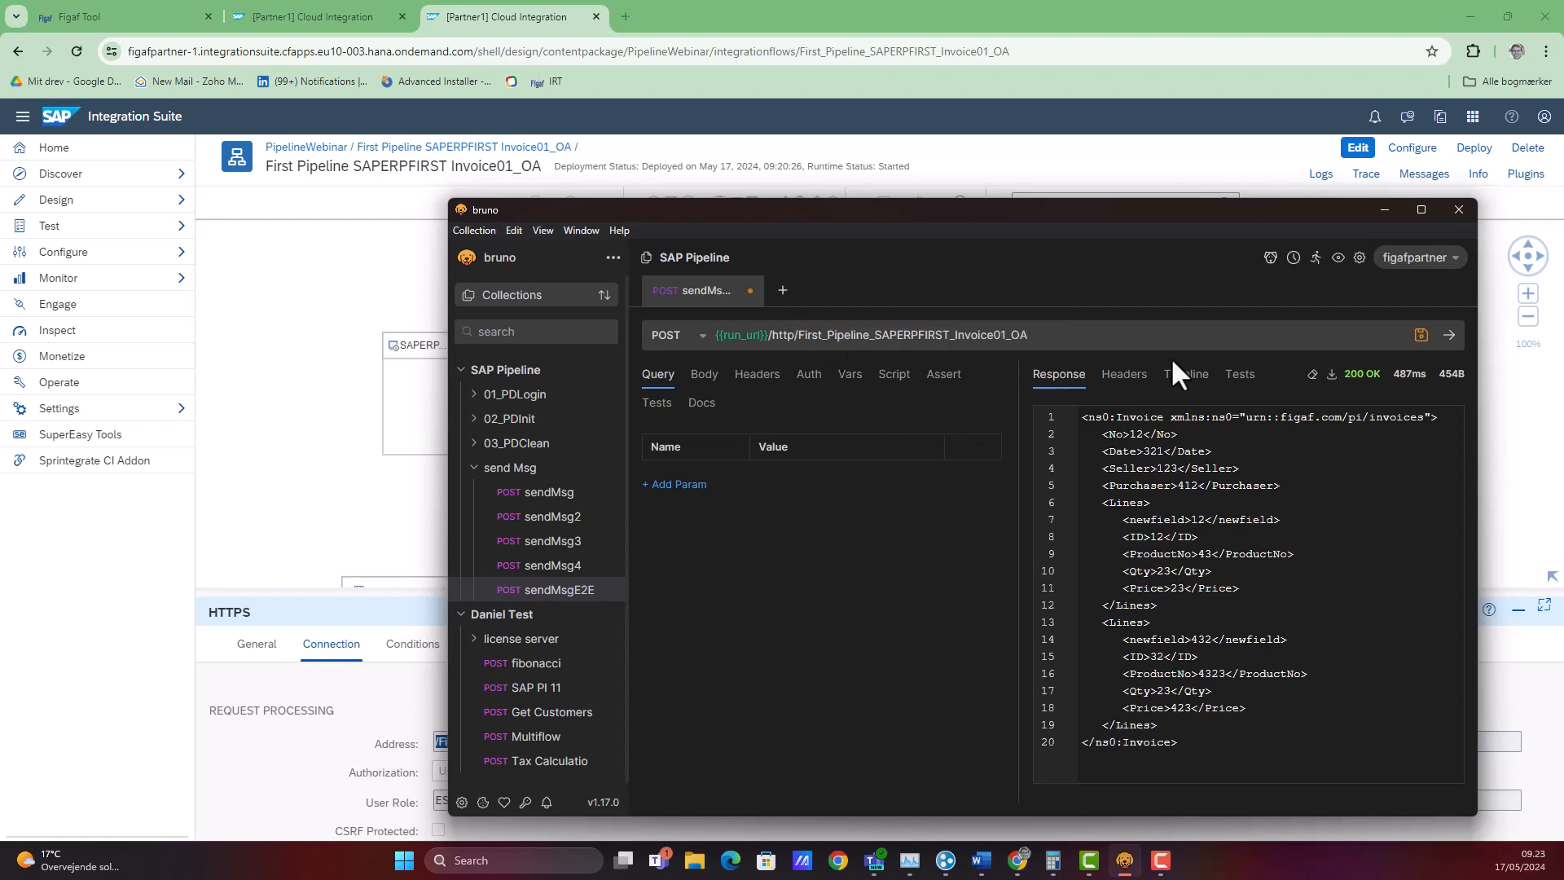
{"action": "left_click", "coordinate": [1450, 334]}
- Open the message processing monitor in Integration Suite for all artifacts of the past hour
{"action": "left_click", "coordinate": [116, 236]}
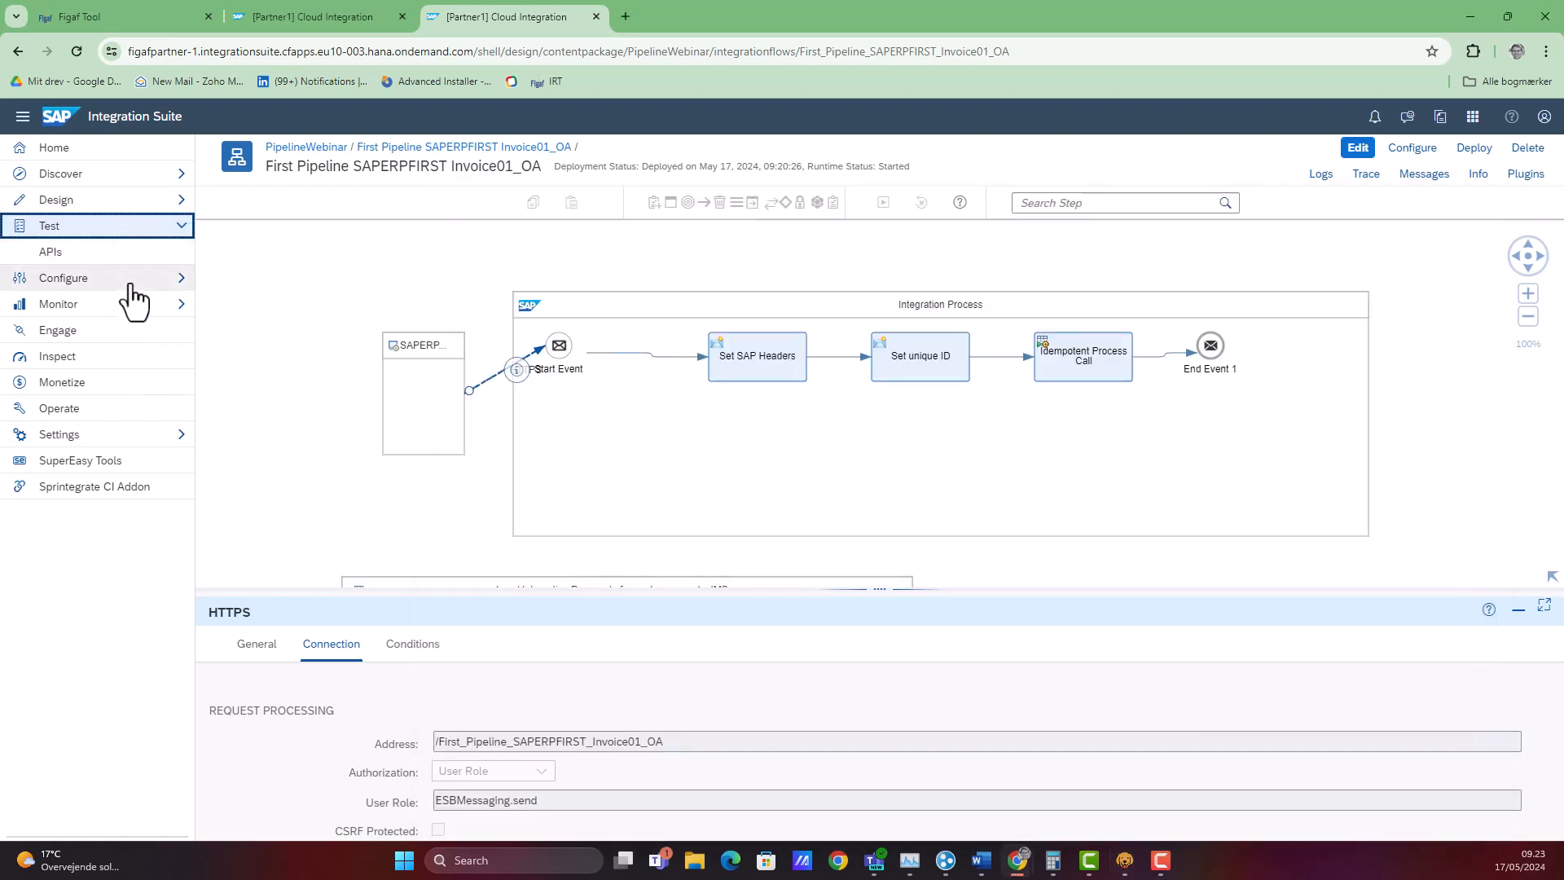
{"action": "left_click", "coordinate": [179, 304]}
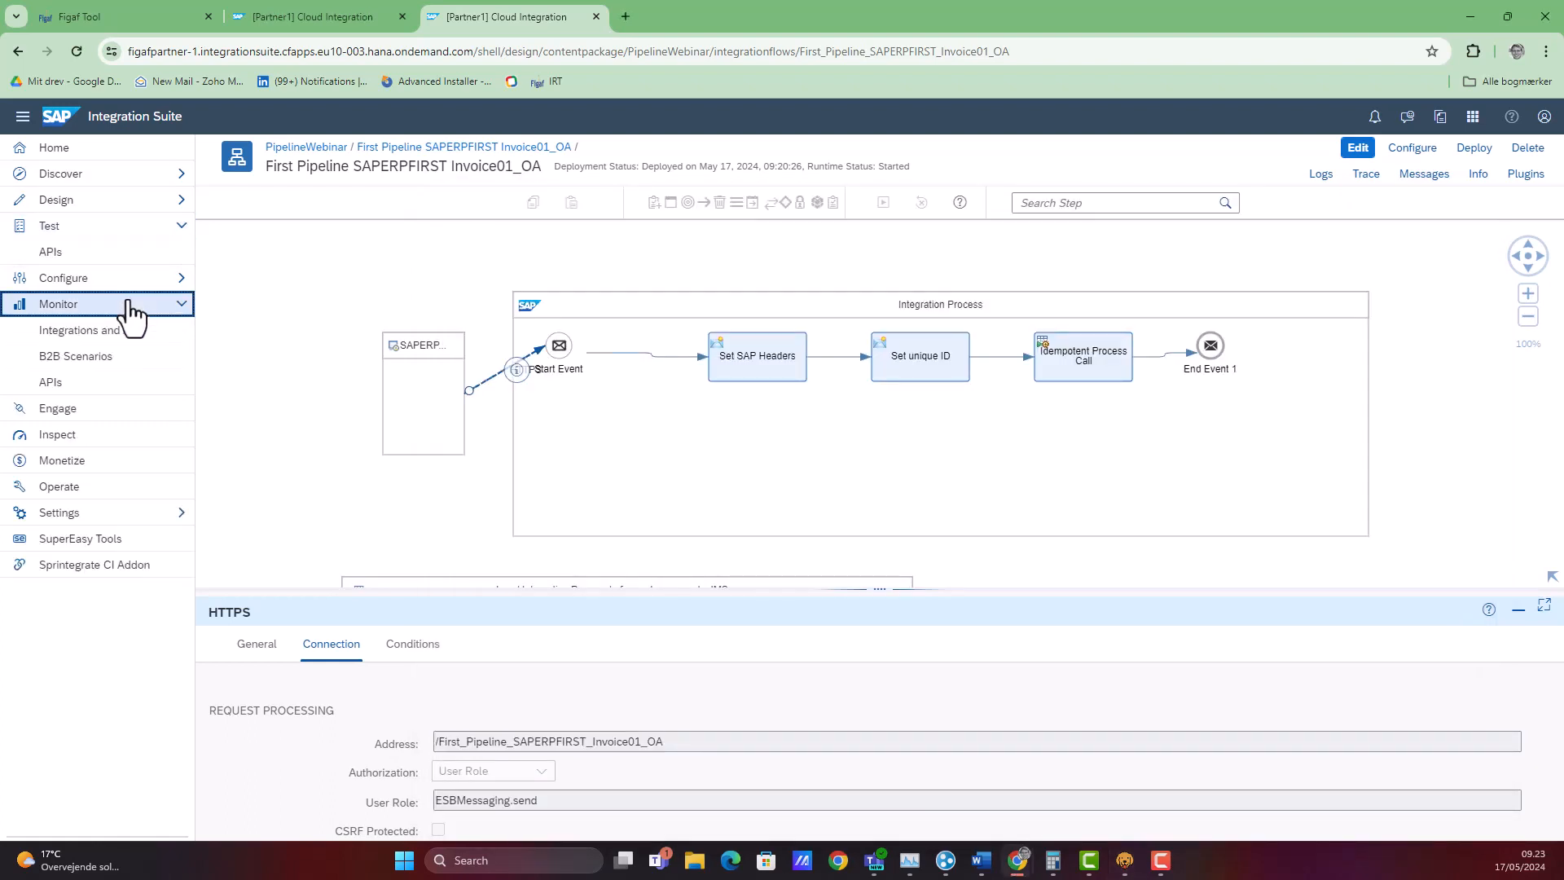
{"action": "left_click", "coordinate": [153, 334]}
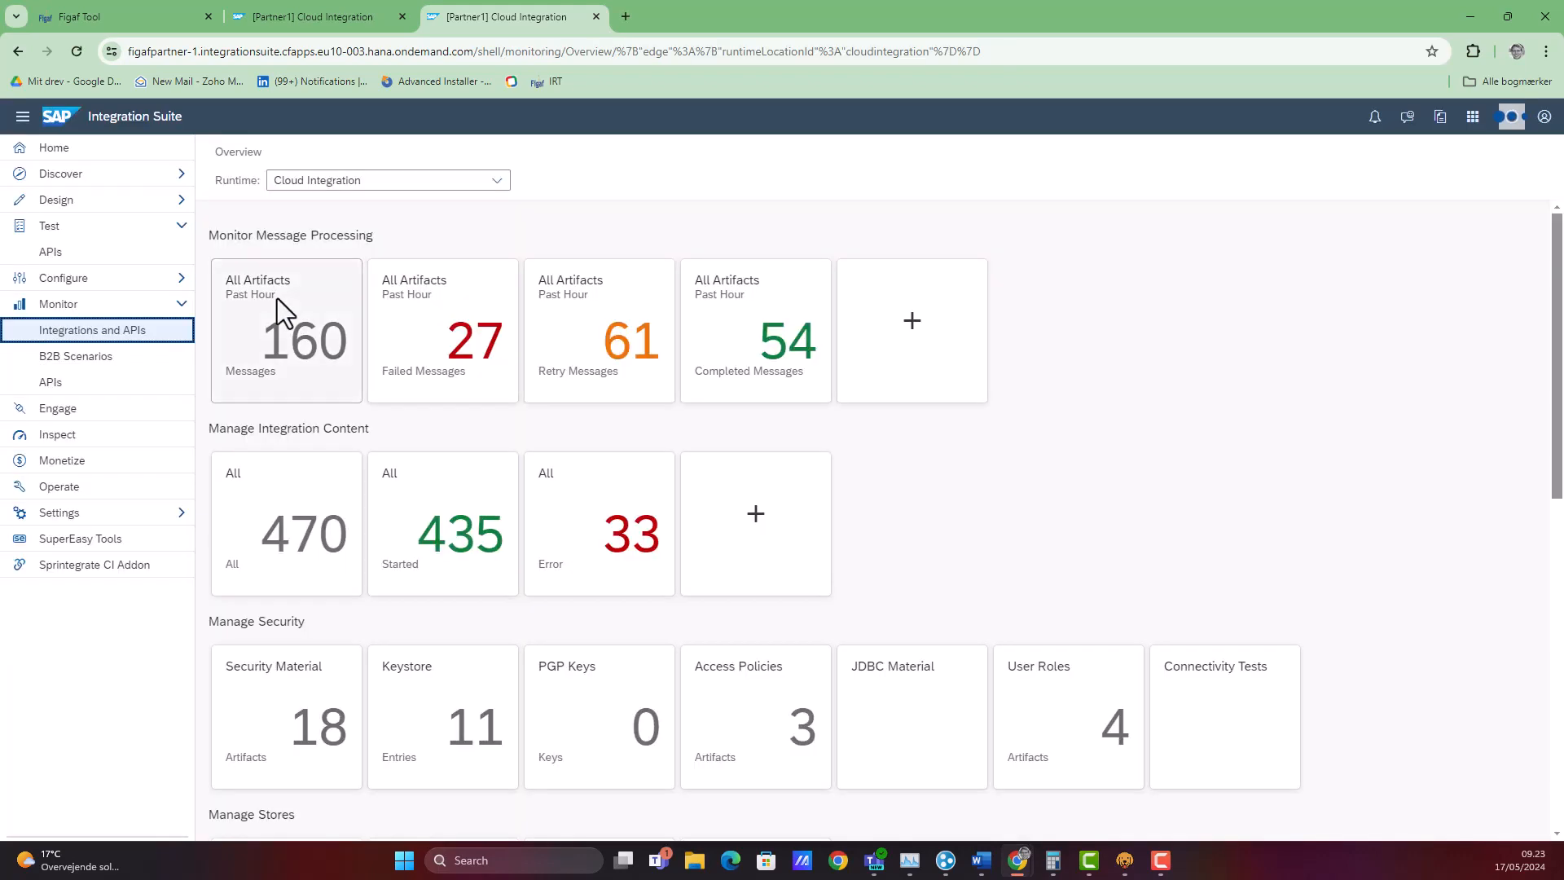
{"action": "left_click", "coordinate": [277, 298]}
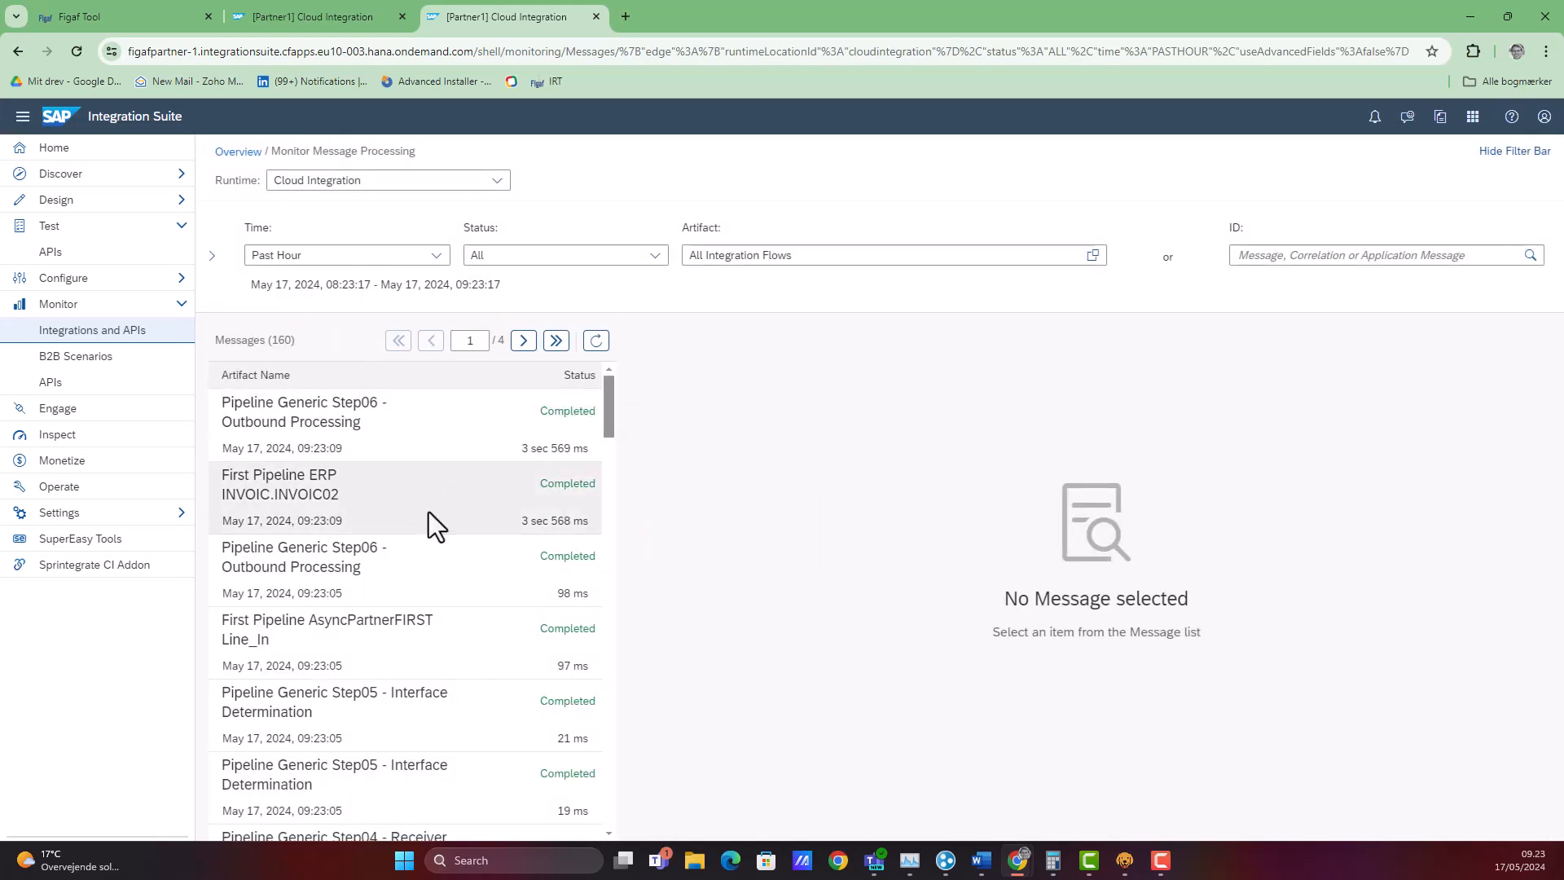
- Copy the correlation ID of the latest Pipeline Generic Step02 - Inbound Processing message and search the messages by it
{"action": "scroll", "coordinate": [431, 525], "scroll_direction": "down", "scroll_amount": 1}
{"action": "scroll", "coordinate": [431, 525], "scroll_direction": "down", "scroll_amount": 4}
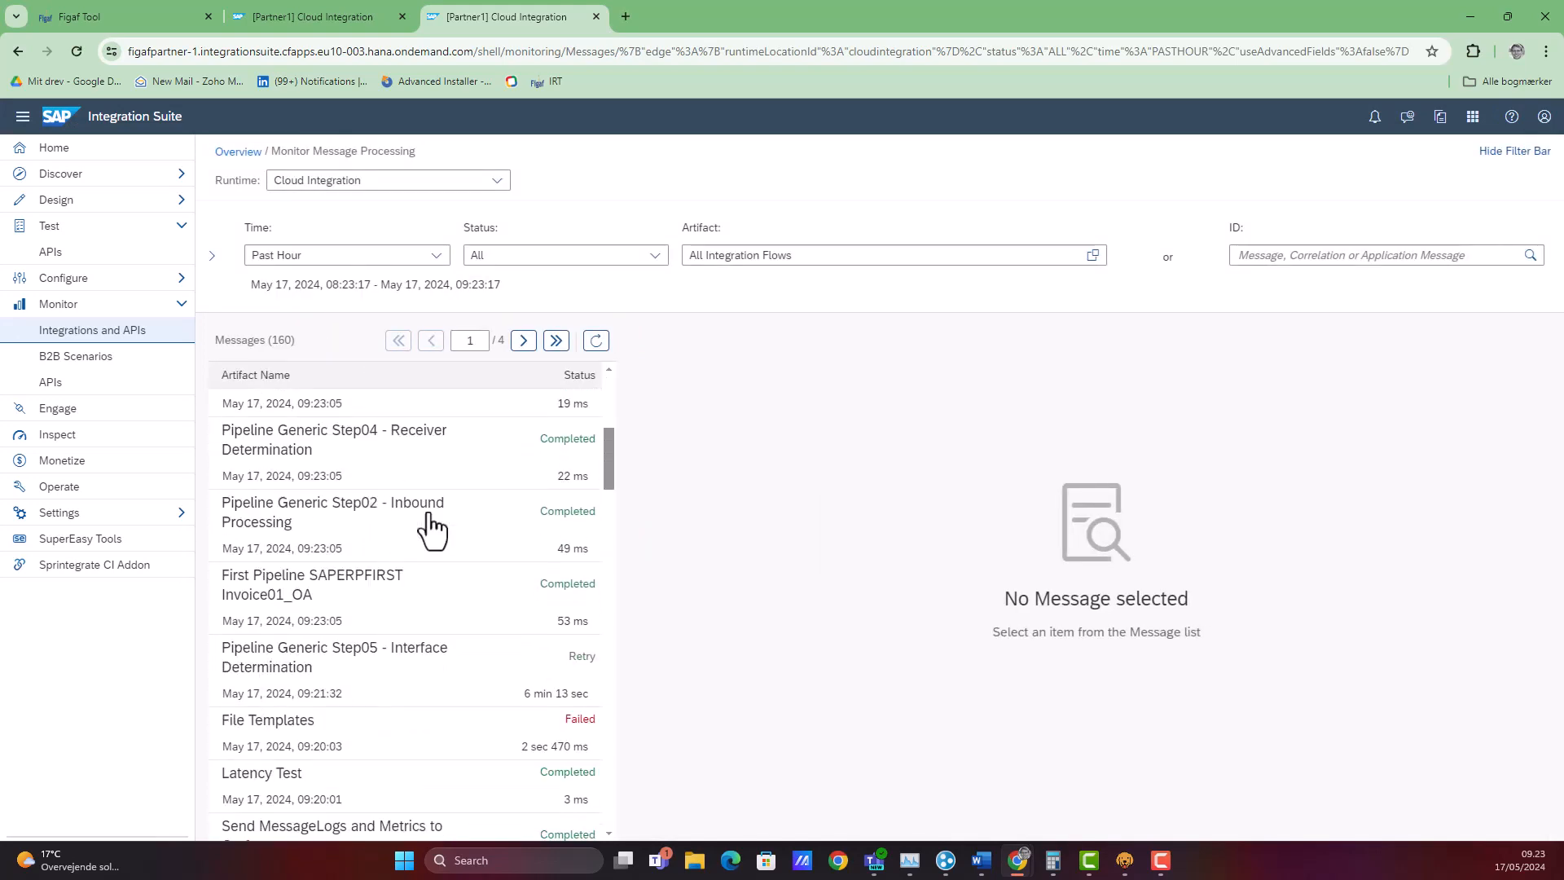
{"action": "left_click", "coordinate": [435, 526]}
{"action": "double_click", "coordinate": [966, 575]}
{"action": "key", "text": "ctrl+c"}
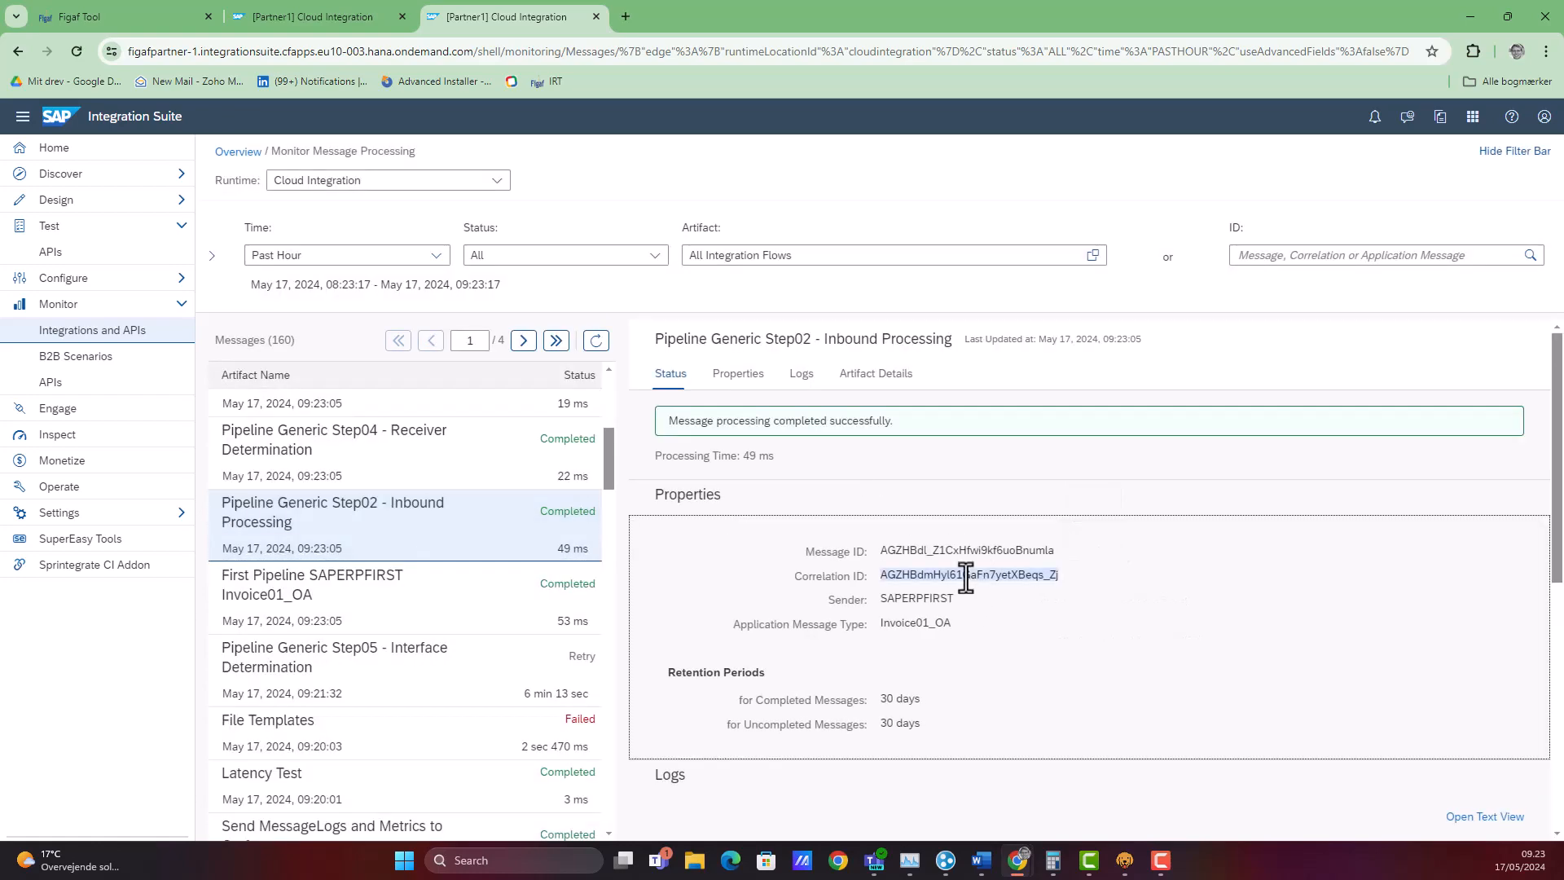
{"action": "left_click", "coordinate": [1432, 255]}
{"action": "key", "text": "ctrl+v"}
{"action": "key", "text": "Return"}
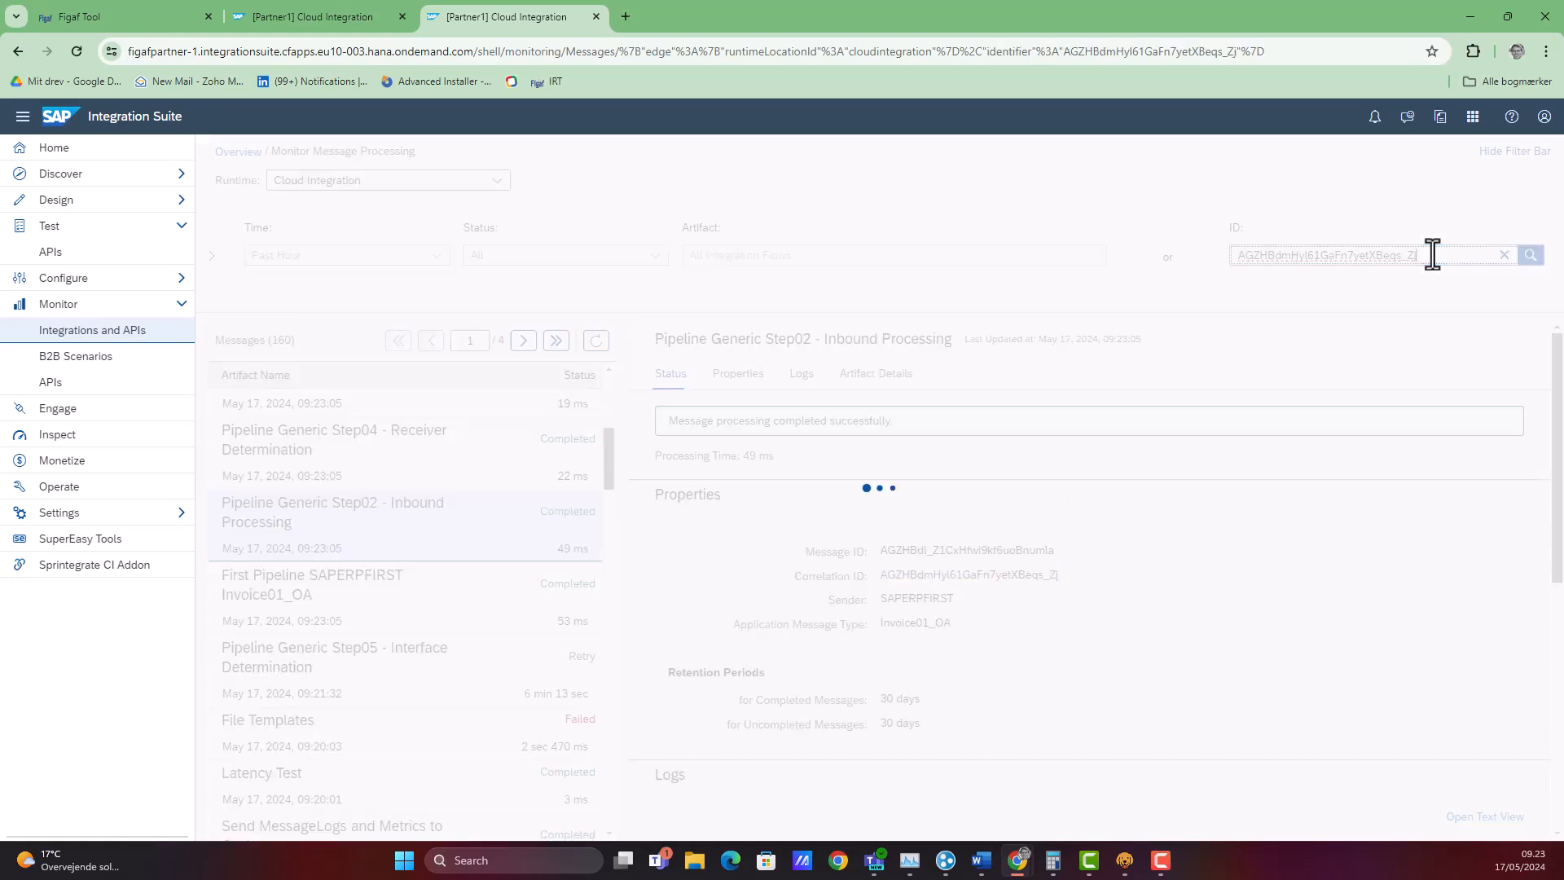
- Switch to the Figaf Tool, dismiss the synchronization results, and open the dummy filter in CPI Message Monitoring
{"action": "left_click", "coordinate": [58, 26]}
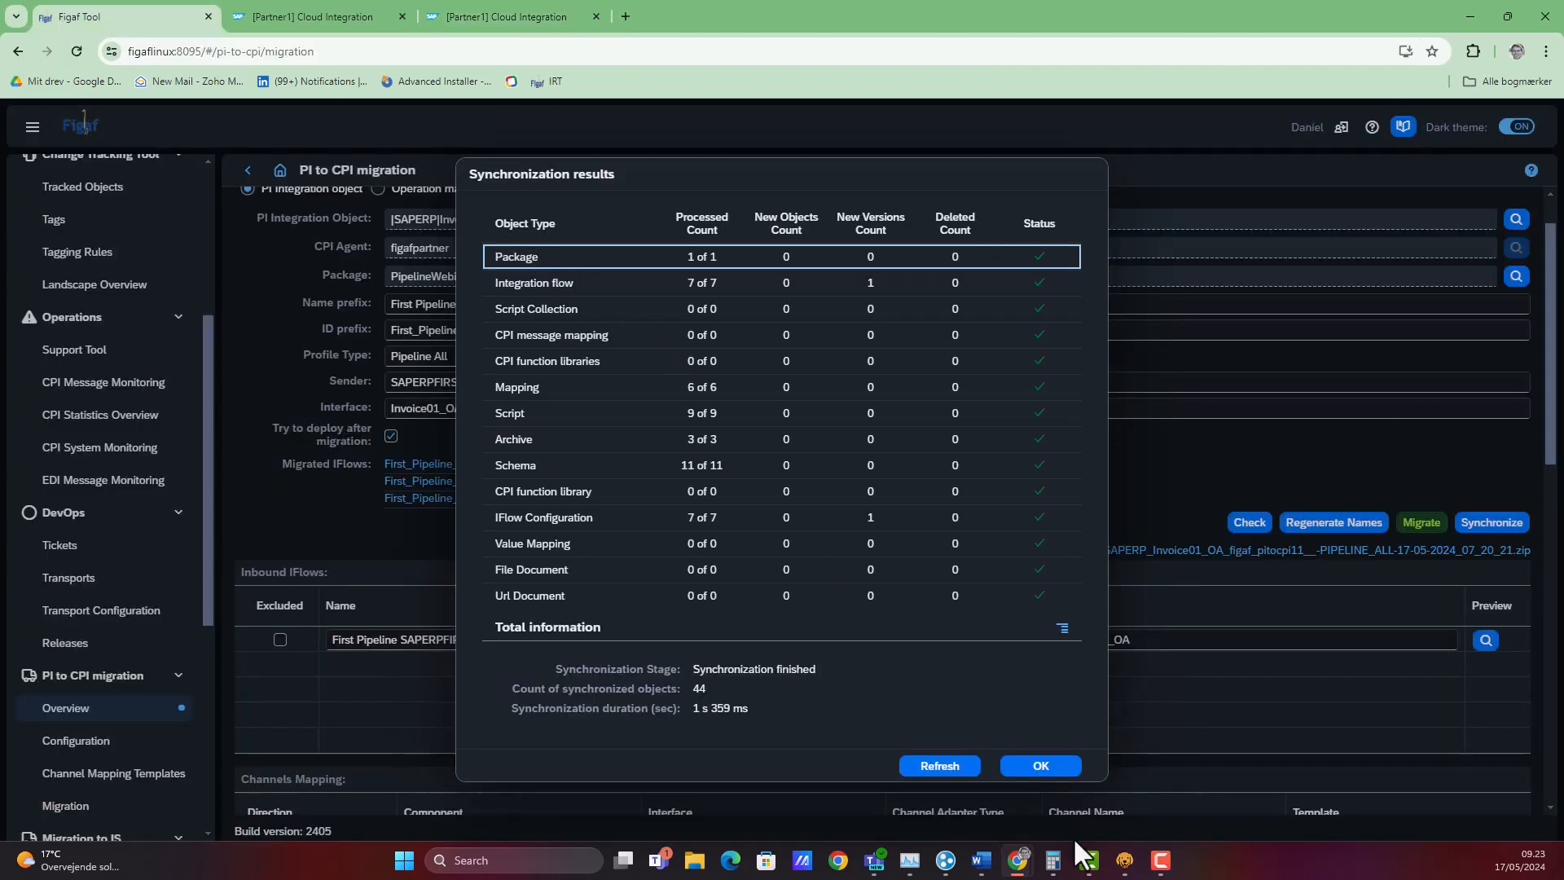
{"action": "left_click", "coordinate": [1047, 770]}
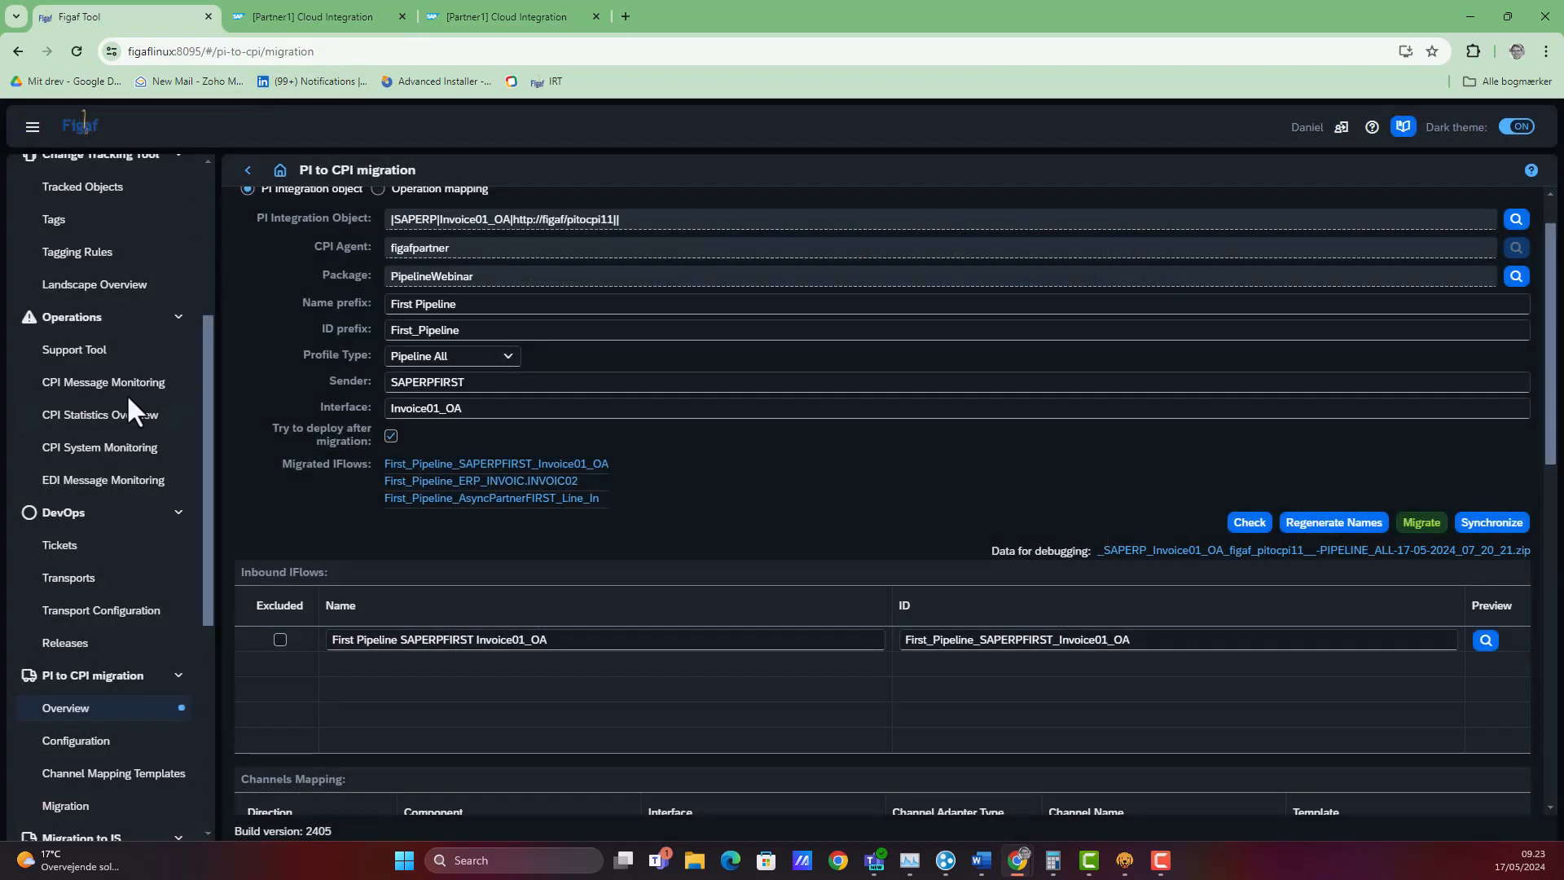
{"action": "left_click", "coordinate": [124, 389]}
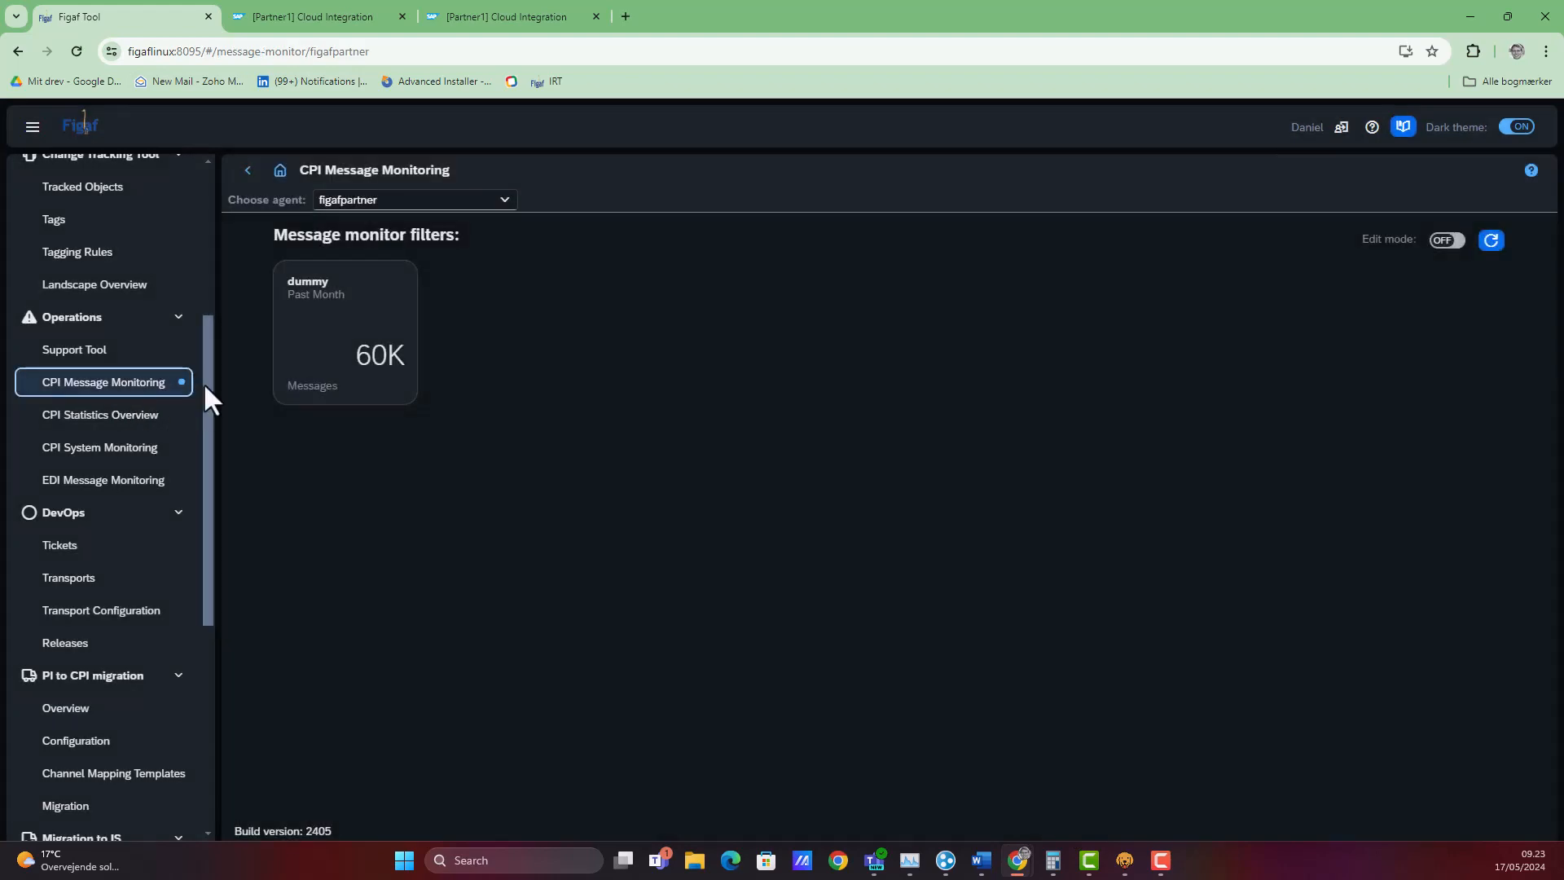
{"action": "left_click", "coordinate": [300, 361]}
{"action": "left_click", "coordinate": [418, 324]}
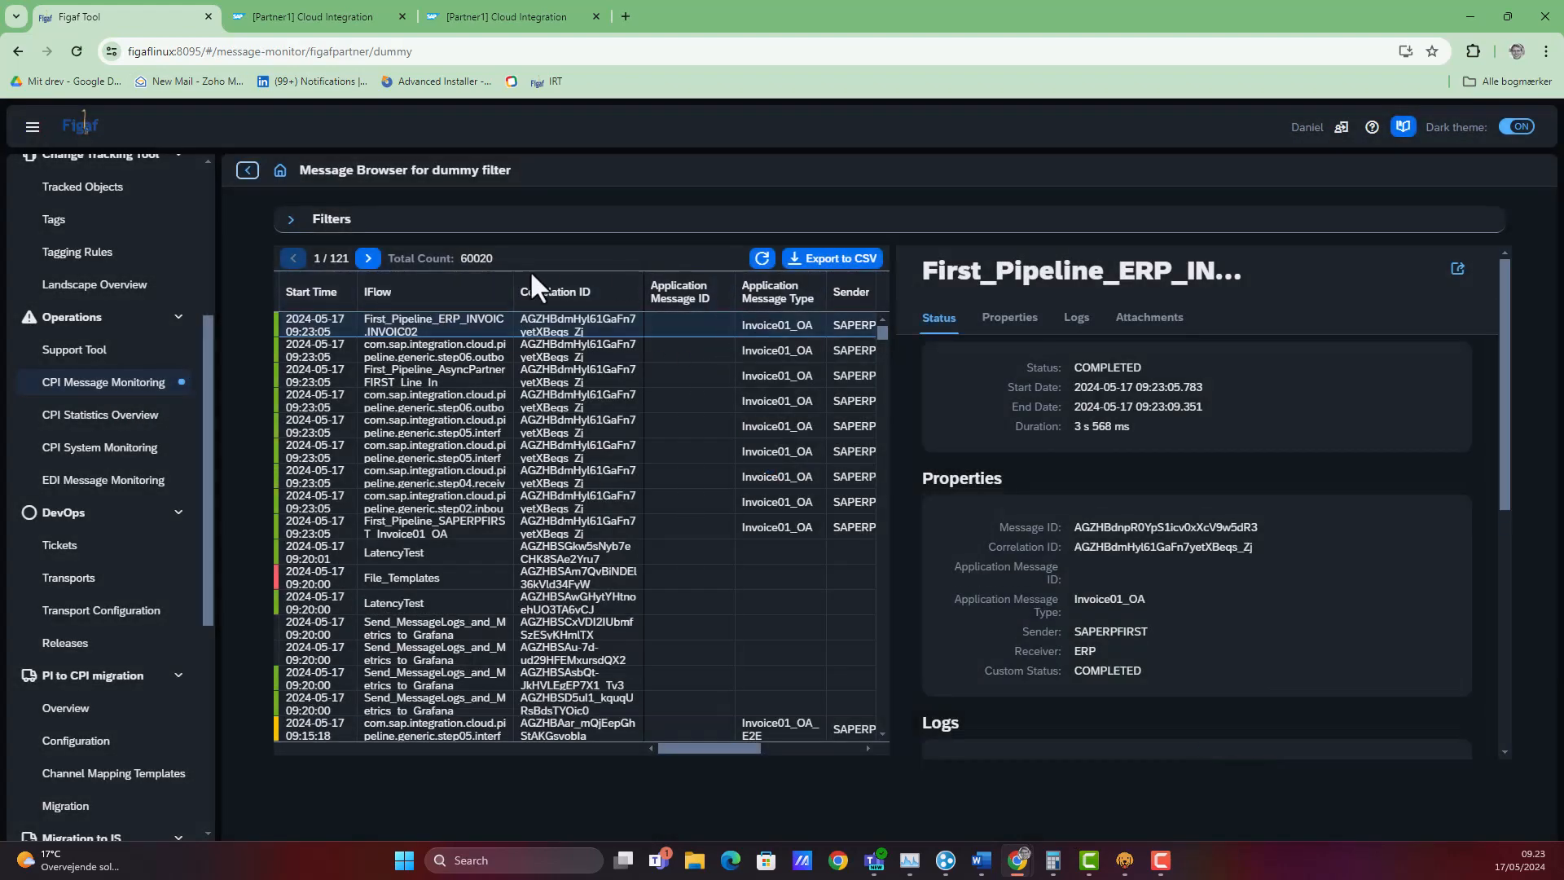
- Filter the messages by the copied correlation ID and review the logs and attachments of the matching messages
{"action": "left_click", "coordinate": [291, 219]}
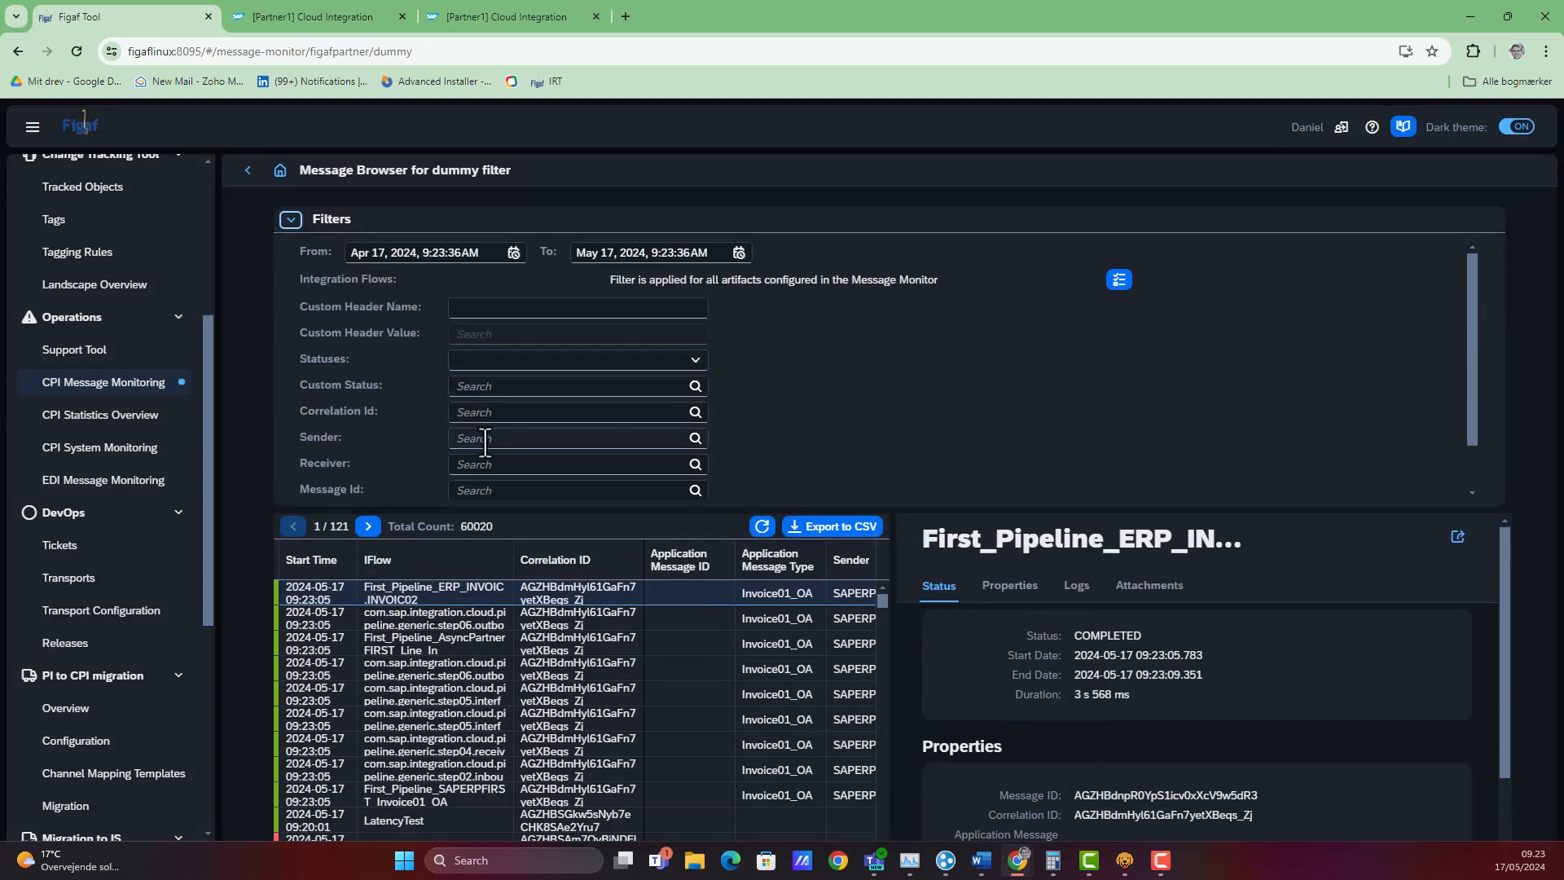
{"action": "left_click", "coordinate": [480, 412]}
{"action": "key", "text": "ctrl+v"}
{"action": "key", "text": "Return"}
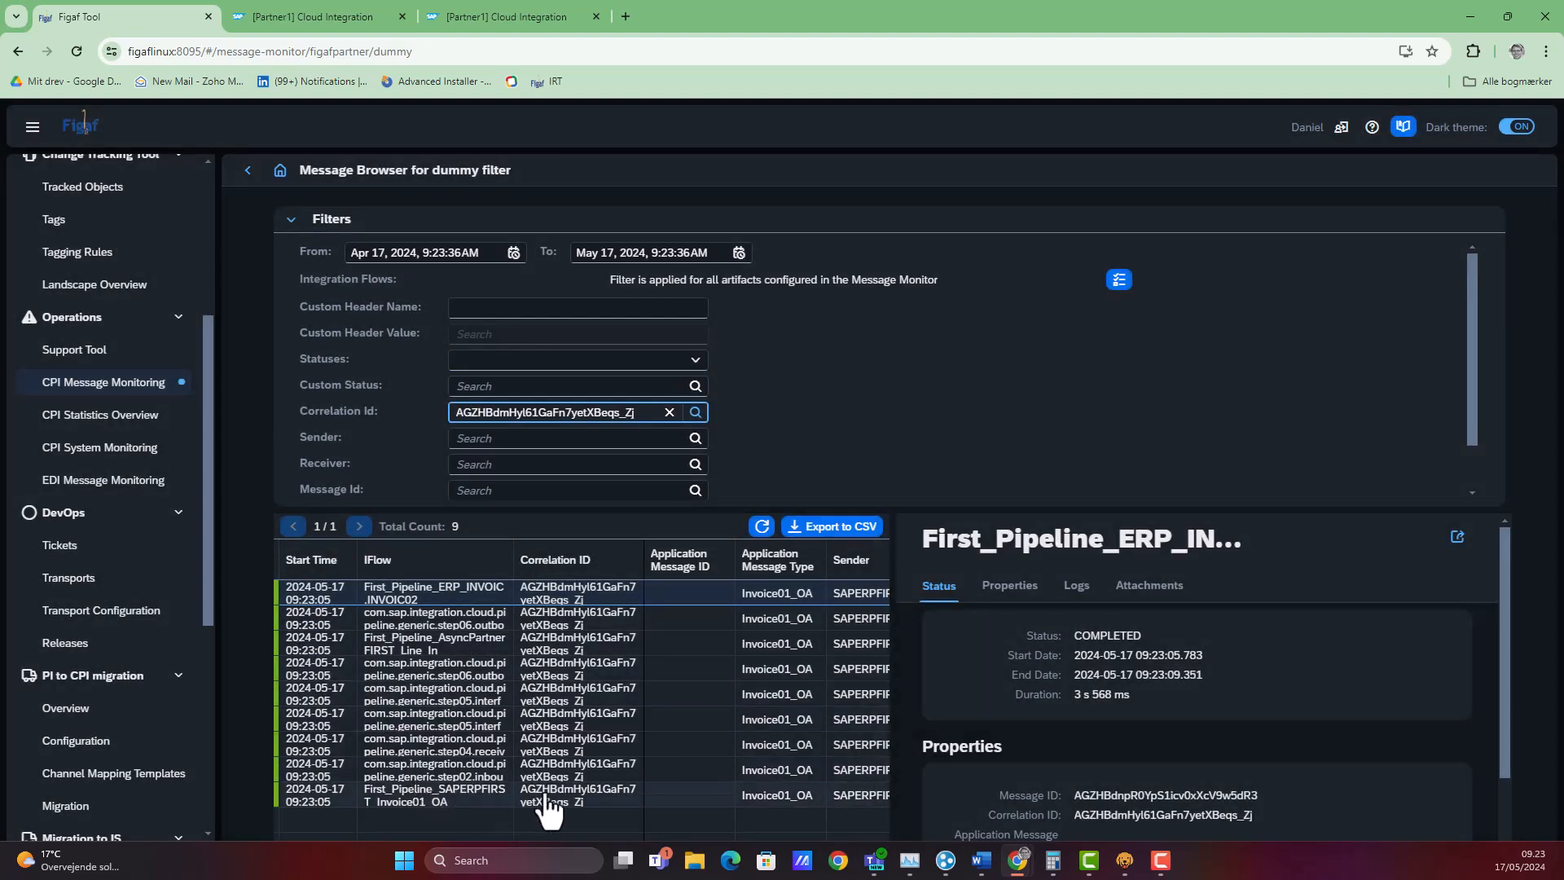
{"action": "scroll", "coordinate": [1127, 438], "scroll_direction": "down", "scroll_amount": 1}
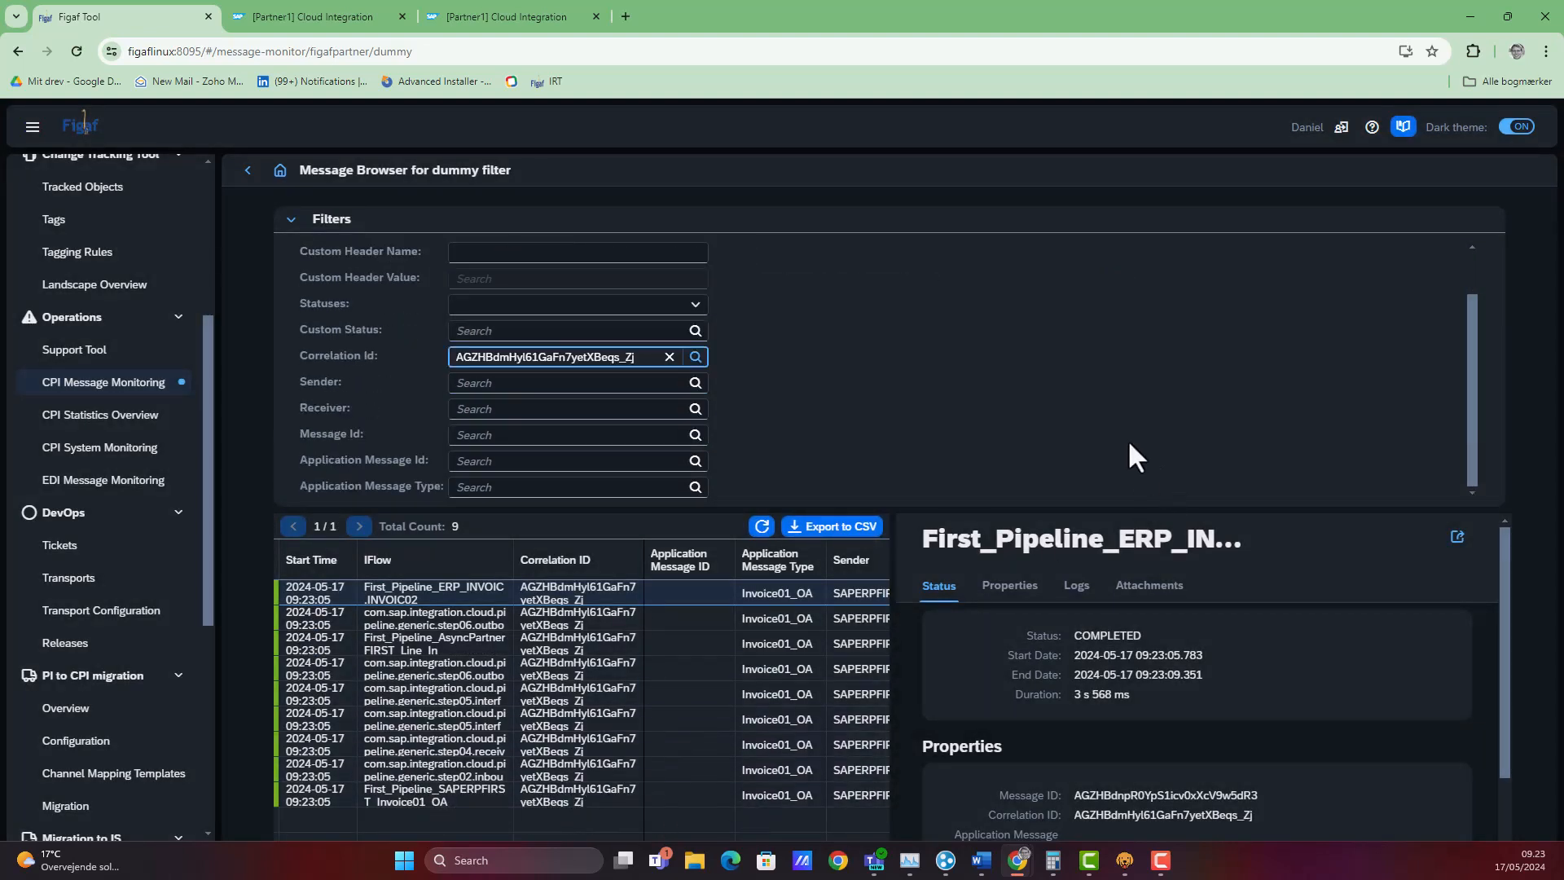
{"action": "scroll", "coordinate": [926, 662], "scroll_direction": "down", "scroll_amount": 5}
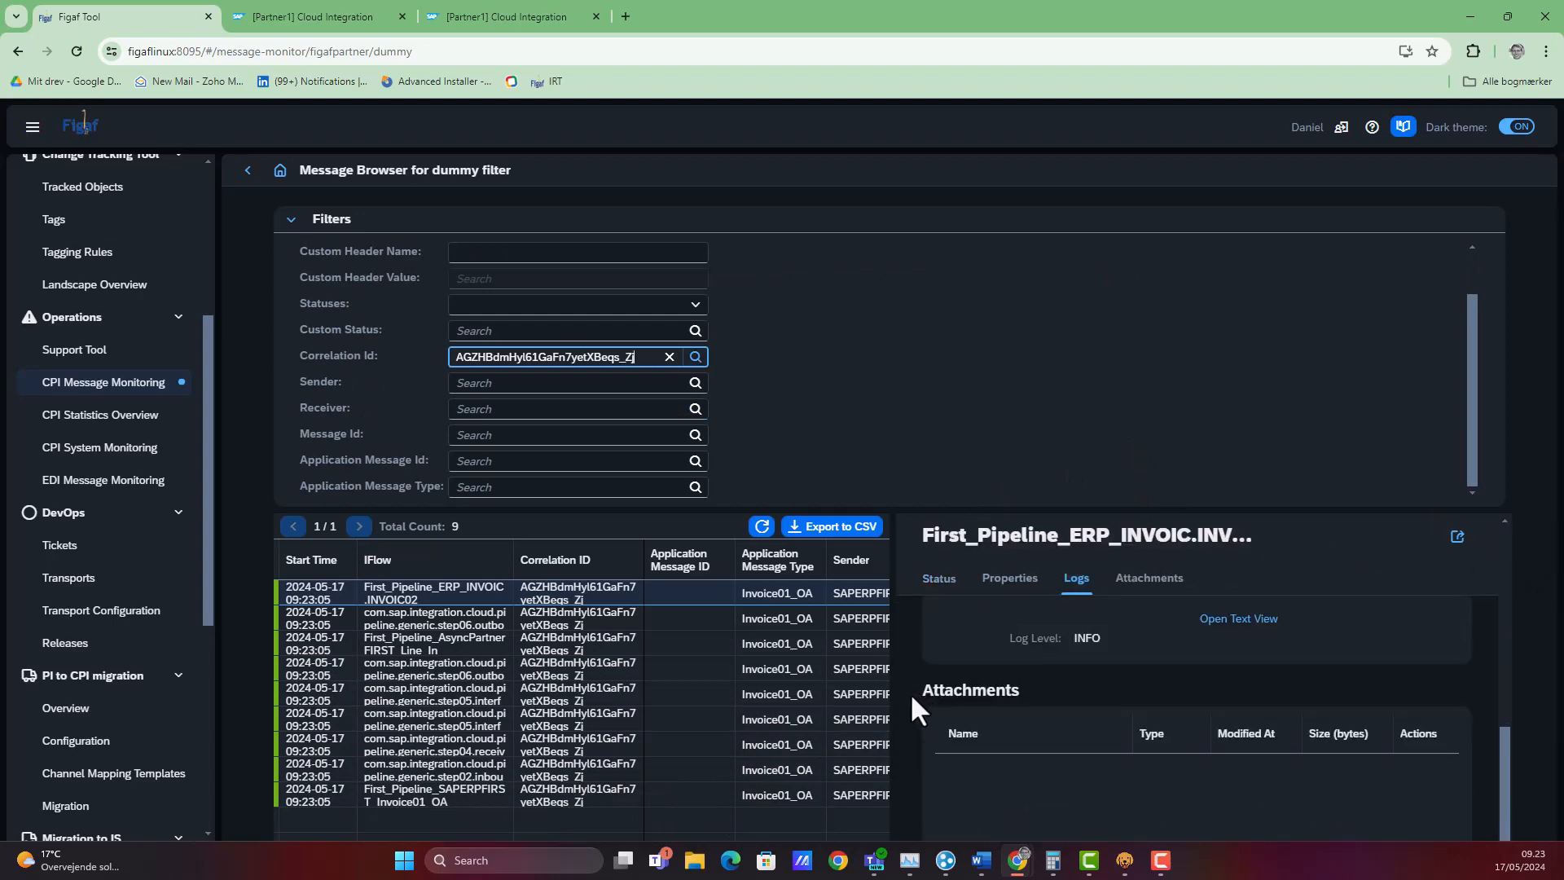
{"action": "left_click", "coordinate": [743, 698]}
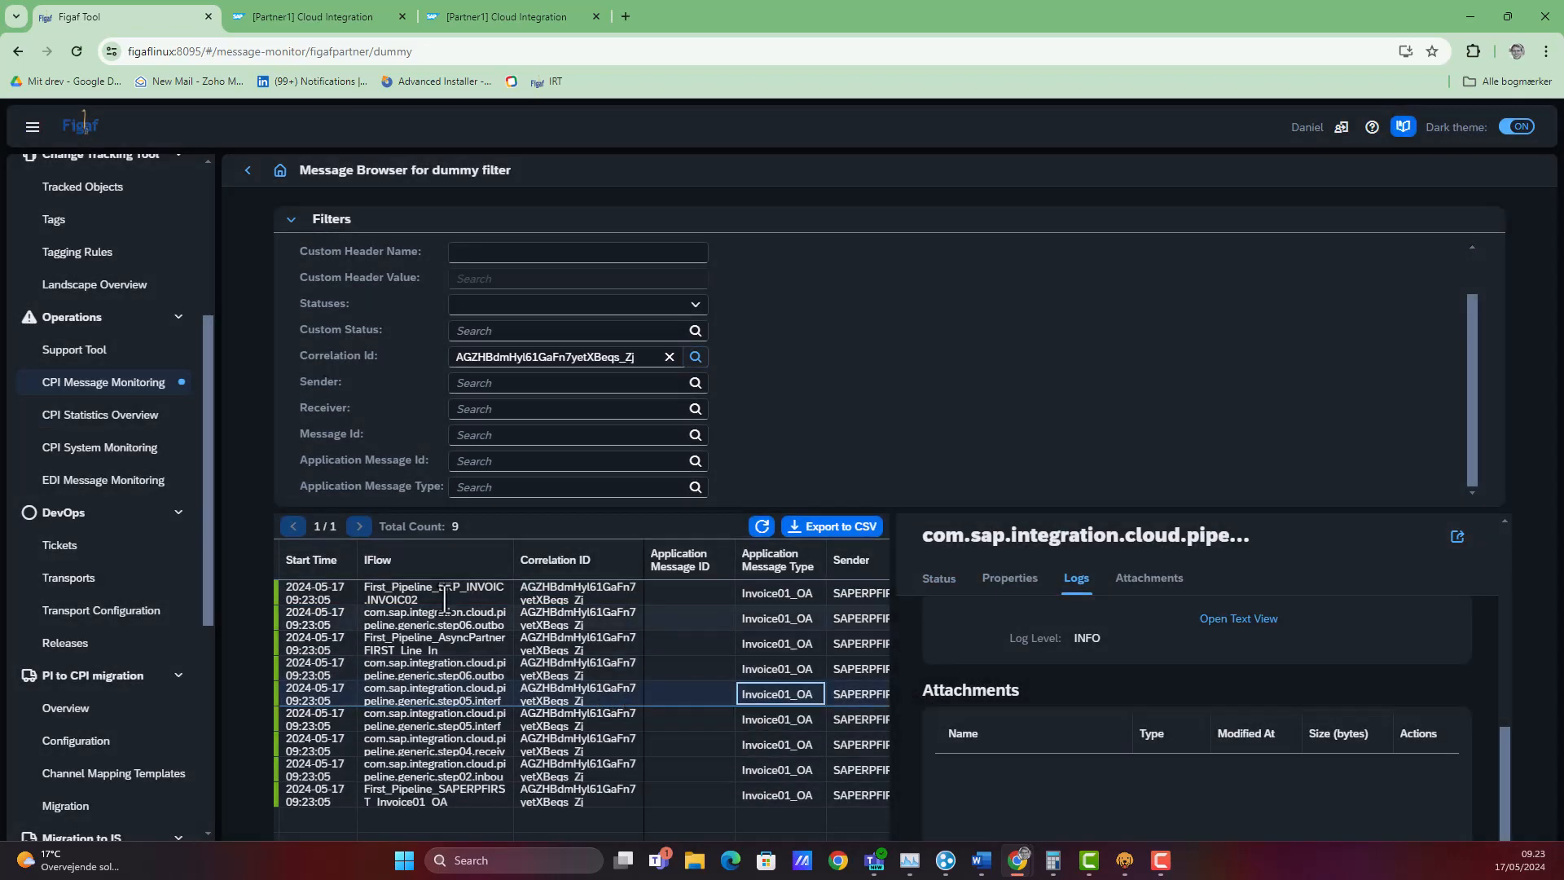
- Open the tracked objects and choose the figafpartner agent
{"action": "scroll", "coordinate": [104, 399], "scroll_direction": "up", "scroll_amount": 2}
{"action": "left_click", "coordinate": [101, 360]}
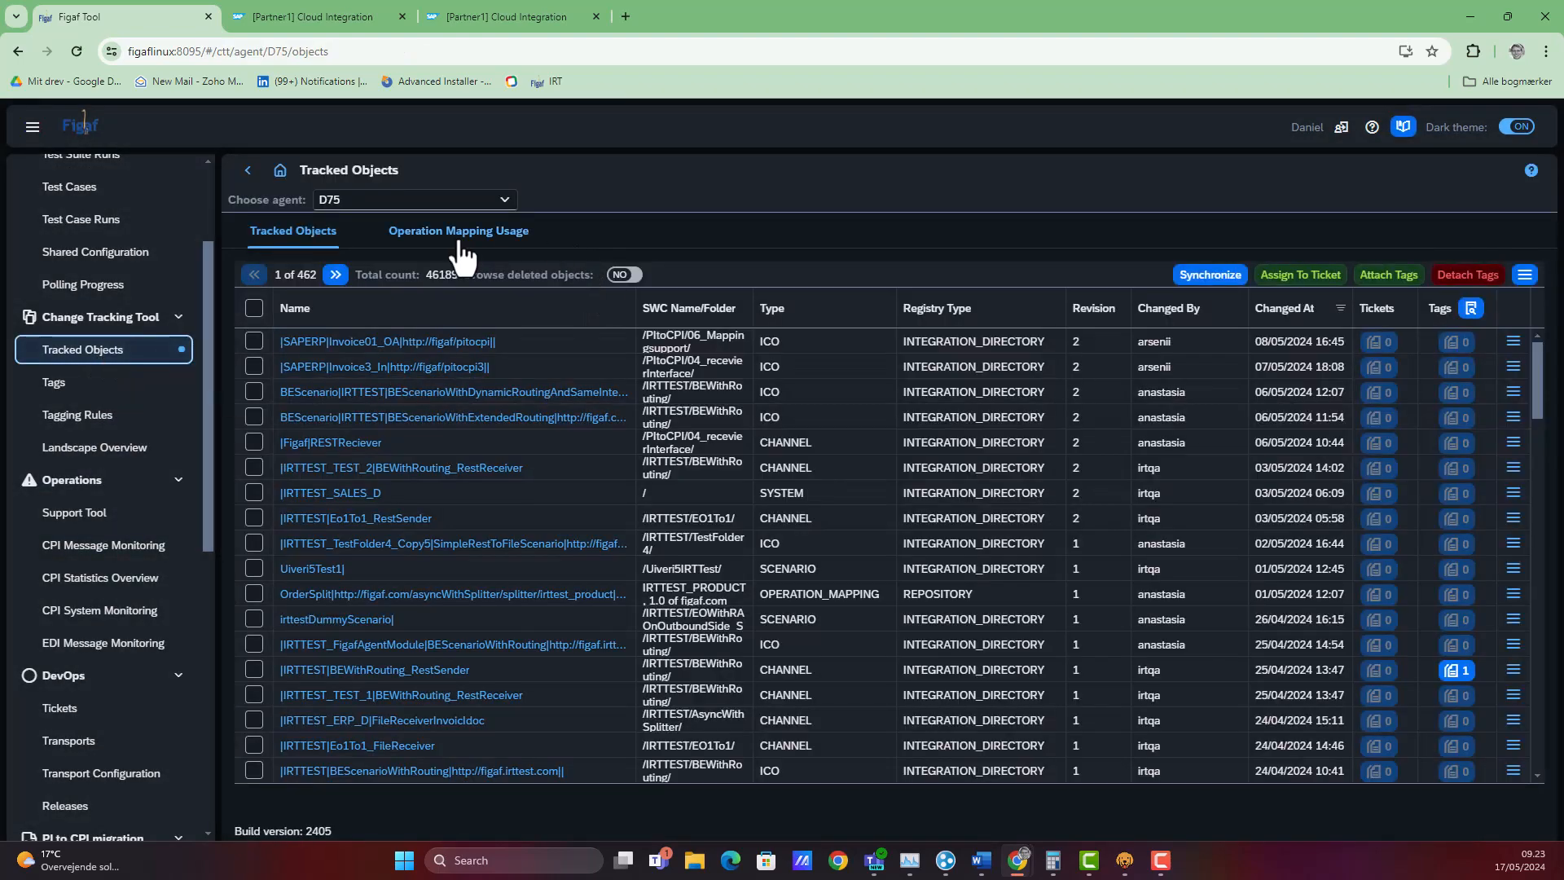
{"action": "left_click", "coordinate": [458, 236]}
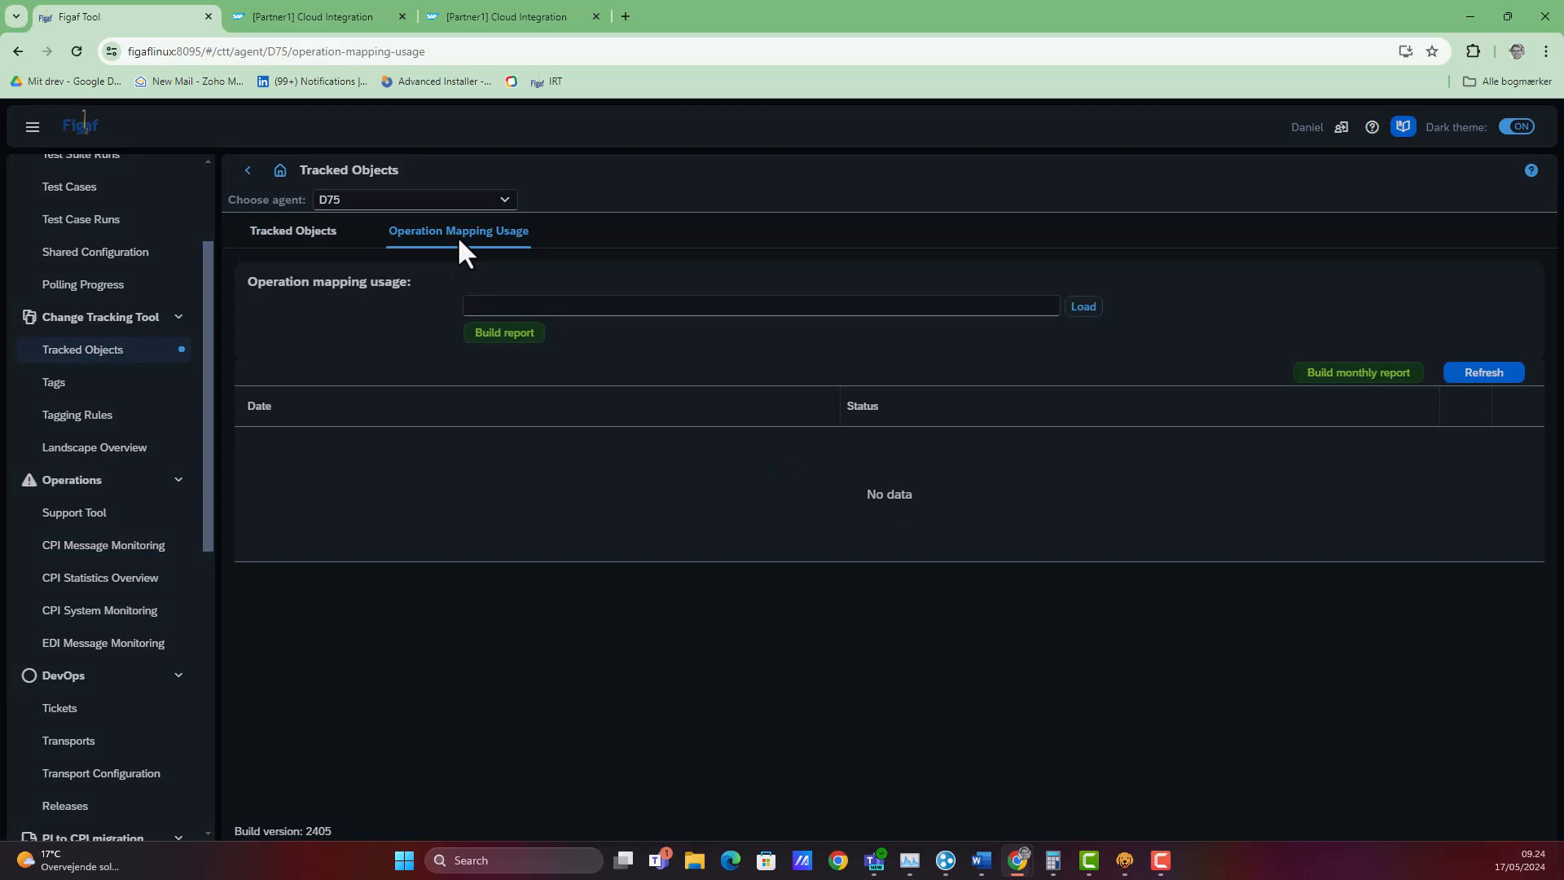
{"action": "left_click", "coordinate": [391, 204]}
{"action": "left_click", "coordinate": [359, 326]}
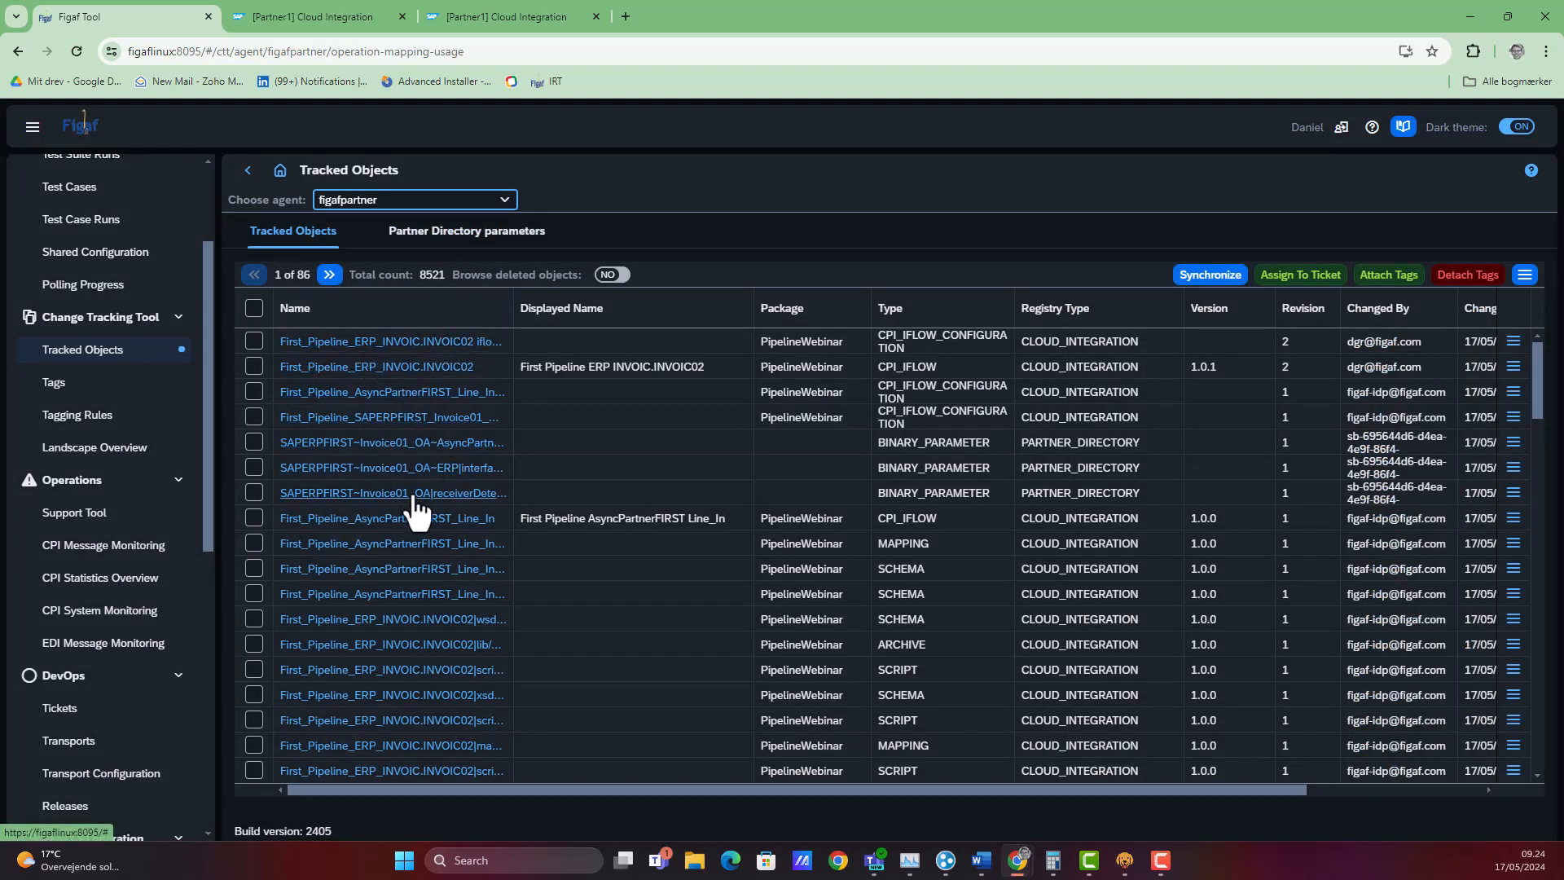
- Show the Partner Directory parameters and filter their Pid by FIRST
{"action": "left_click", "coordinate": [441, 236]}
{"action": "left_click", "coordinate": [391, 334]}
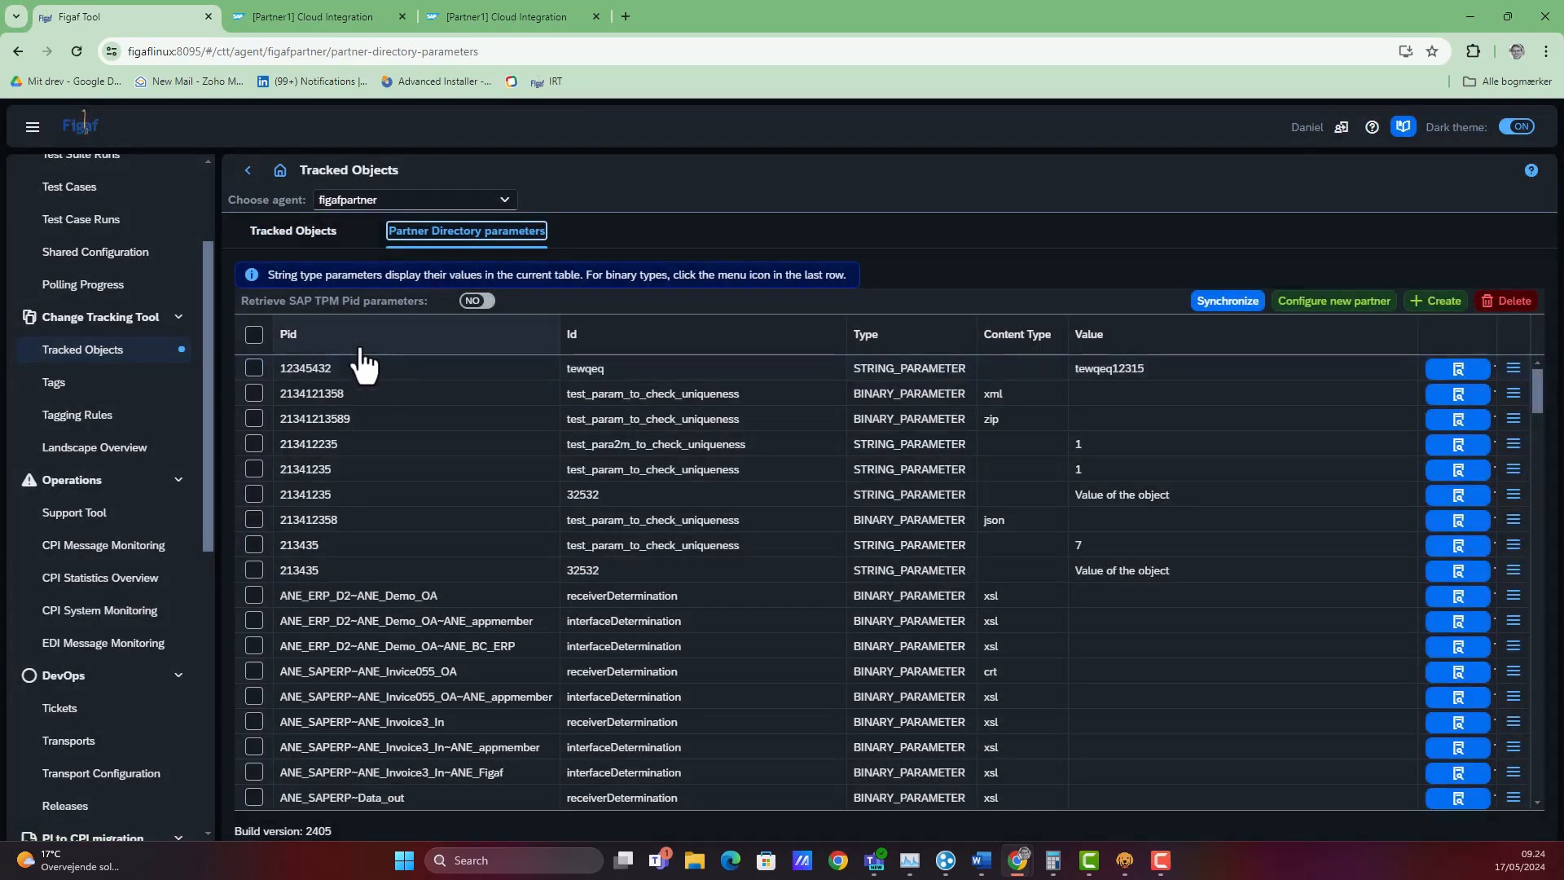
{"action": "left_click", "coordinate": [387, 422]}
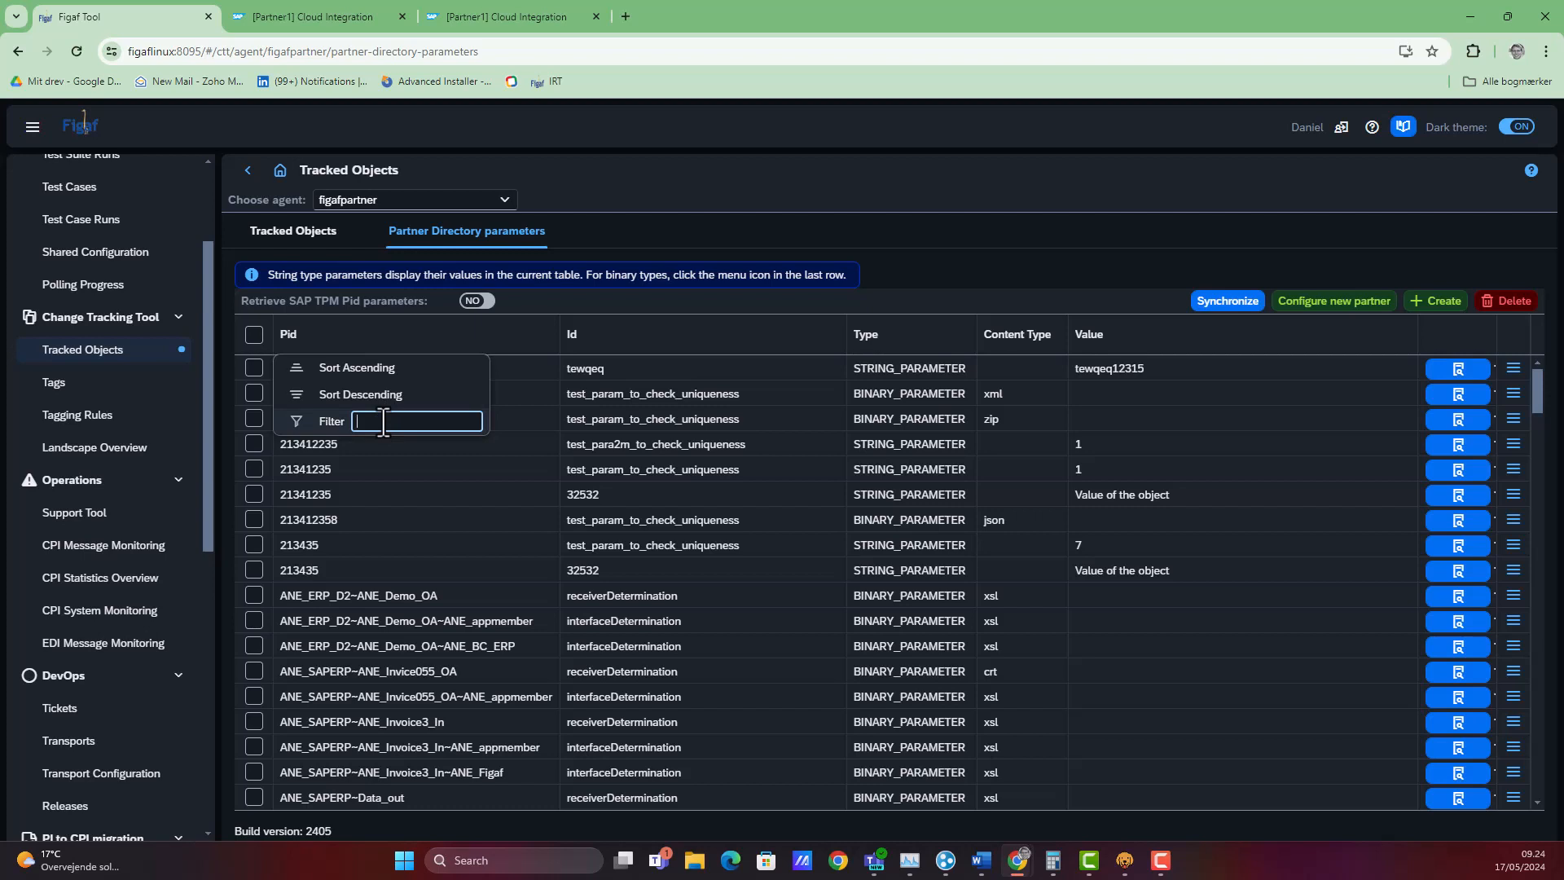
{"action": "type", "text": "FIRST"}
{"action": "key", "text": "Return"}
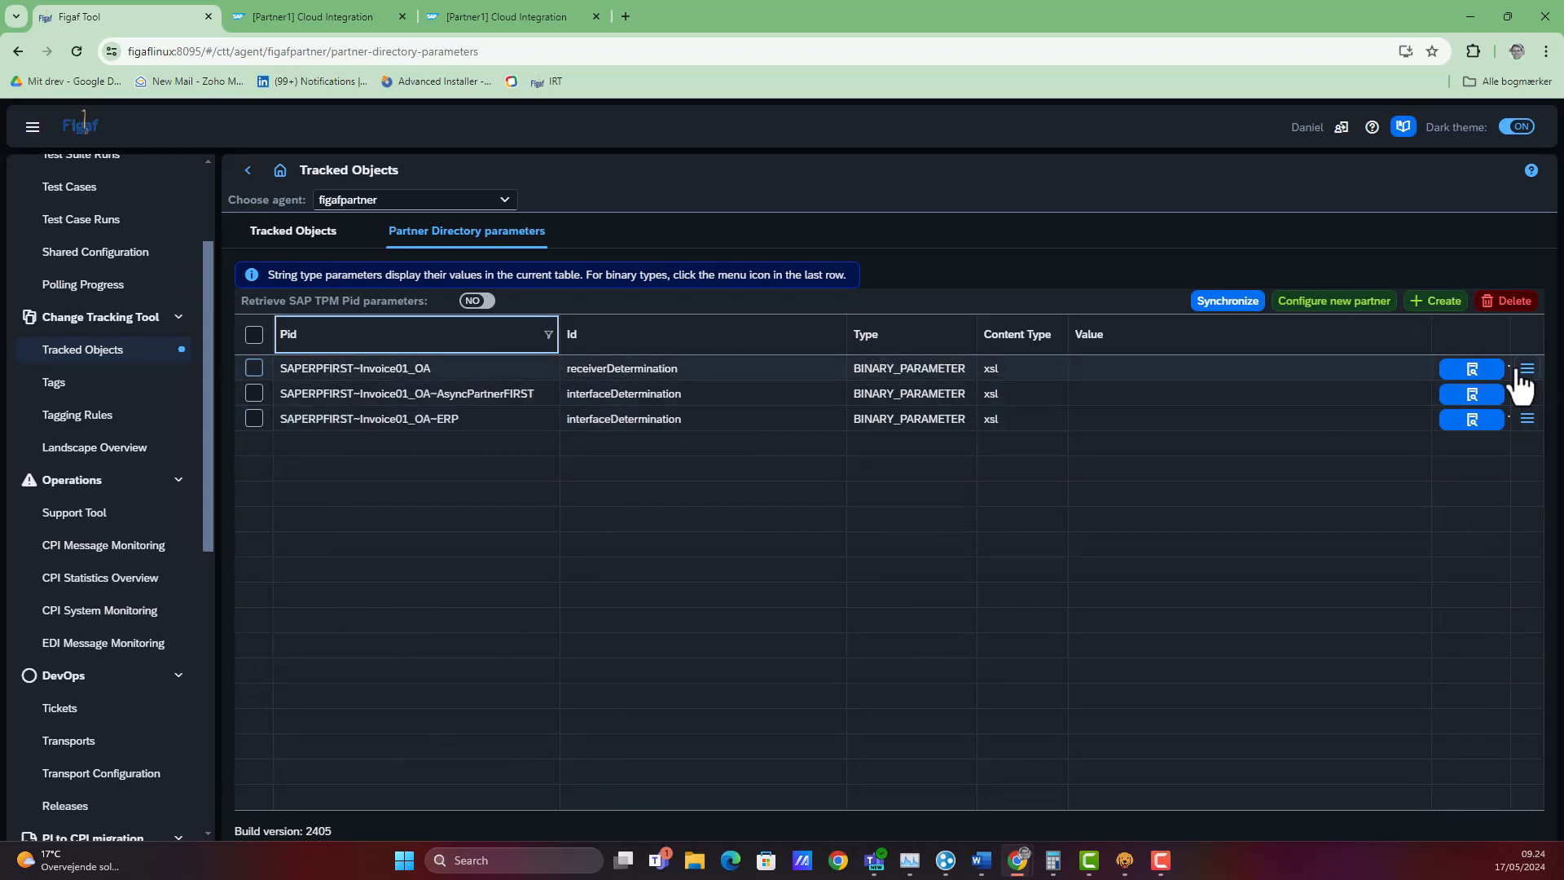
- Open the receiverDetermination parameter of SAPERPFIRST~Invoice01_OA in the IDE and load the first inbound HTTPS_1 message from the PIP2405 webinar2 test case
{"action": "left_click", "coordinate": [1466, 375]}
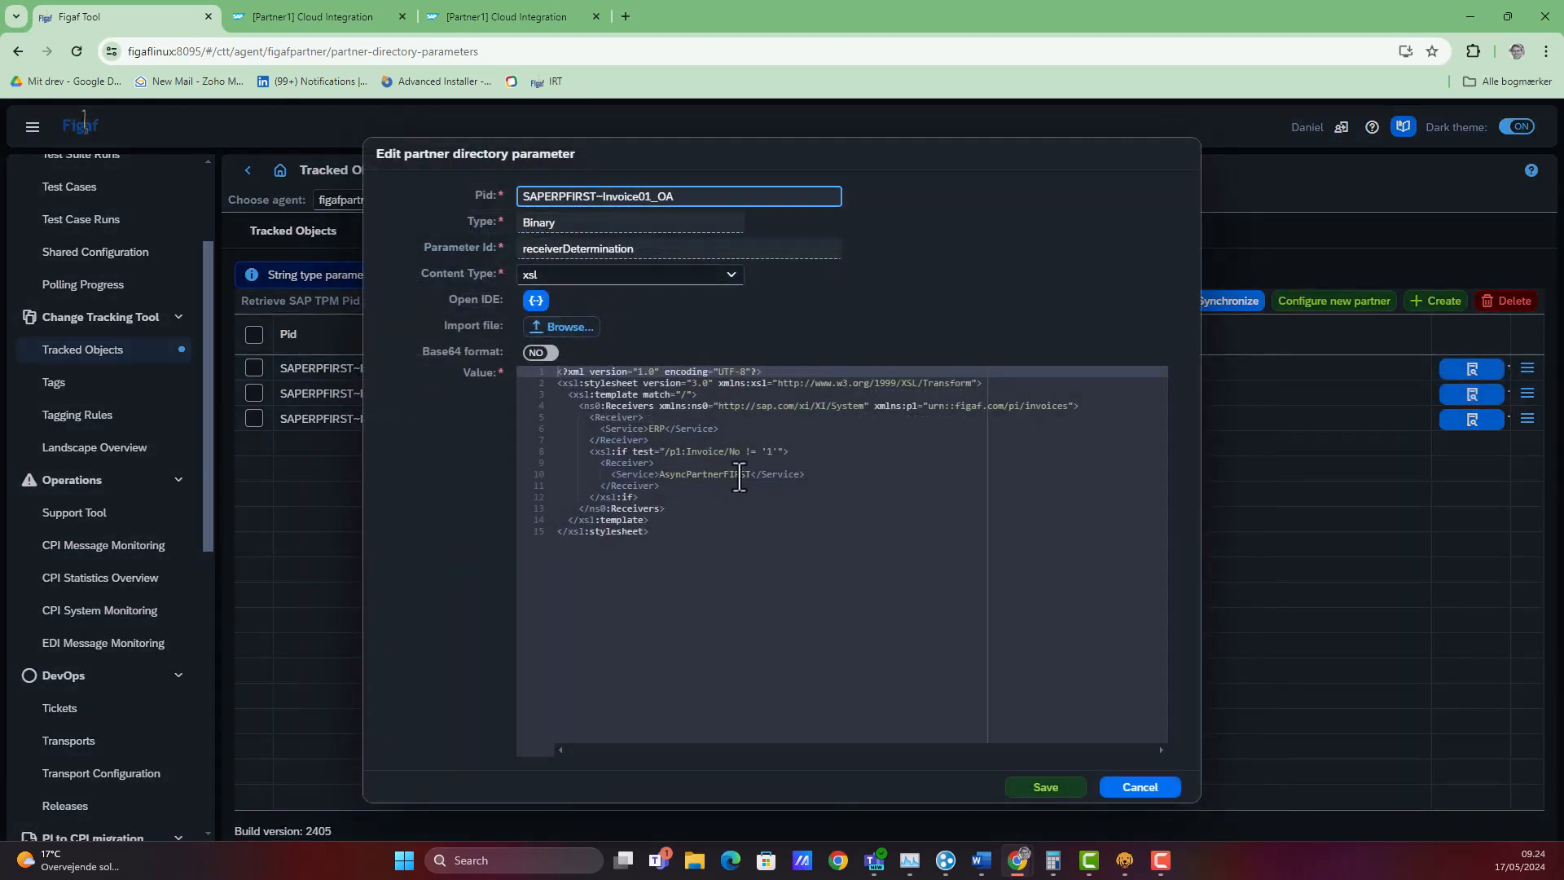
{"action": "left_click", "coordinate": [535, 299]}
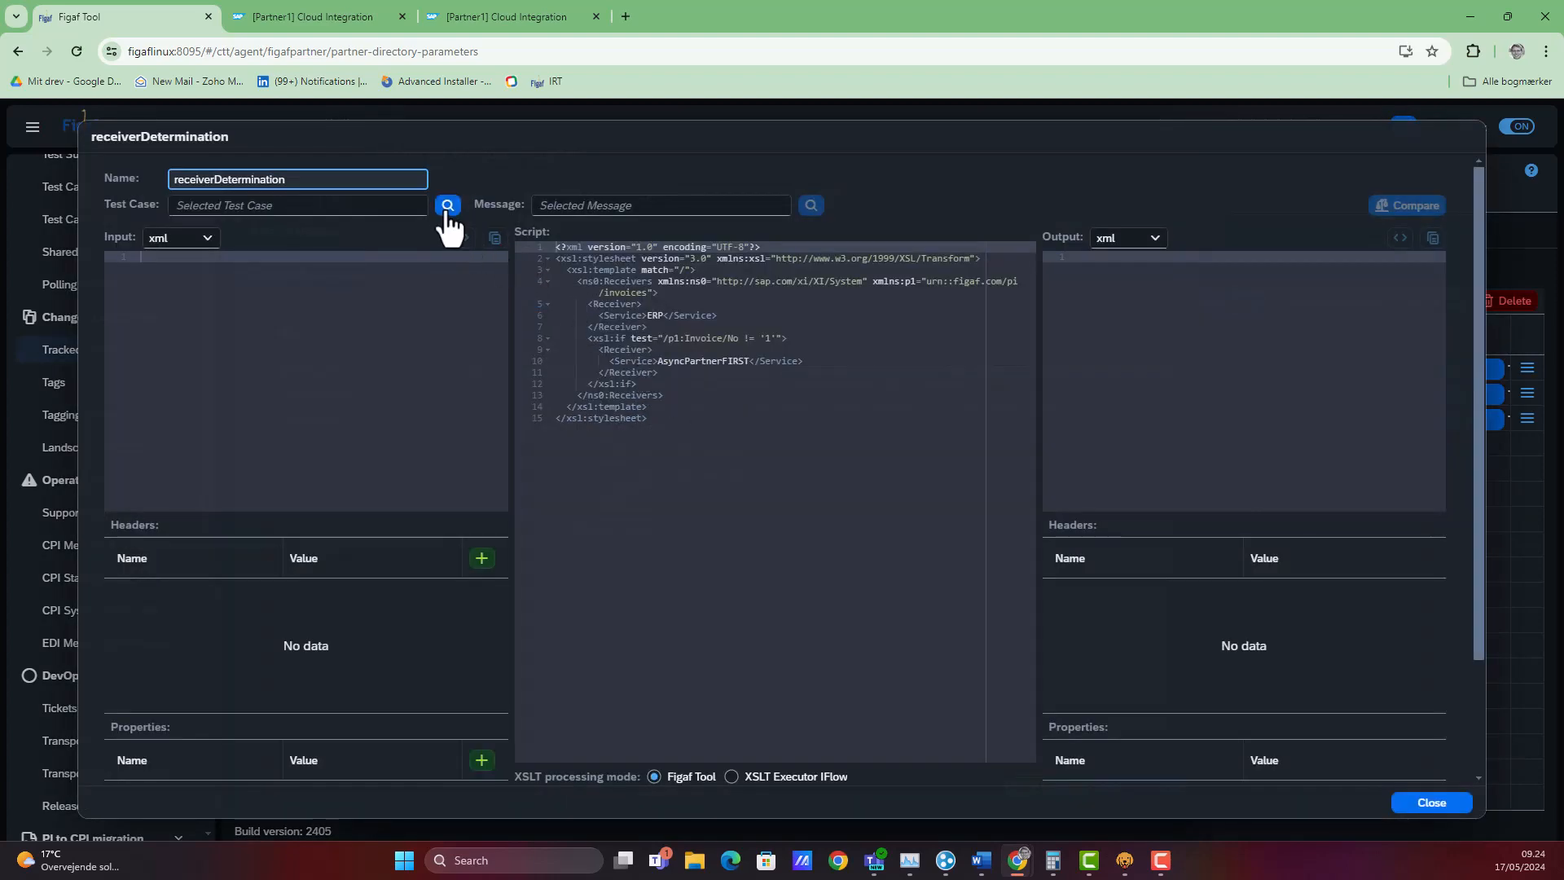
{"action": "left_click", "coordinate": [448, 209]}
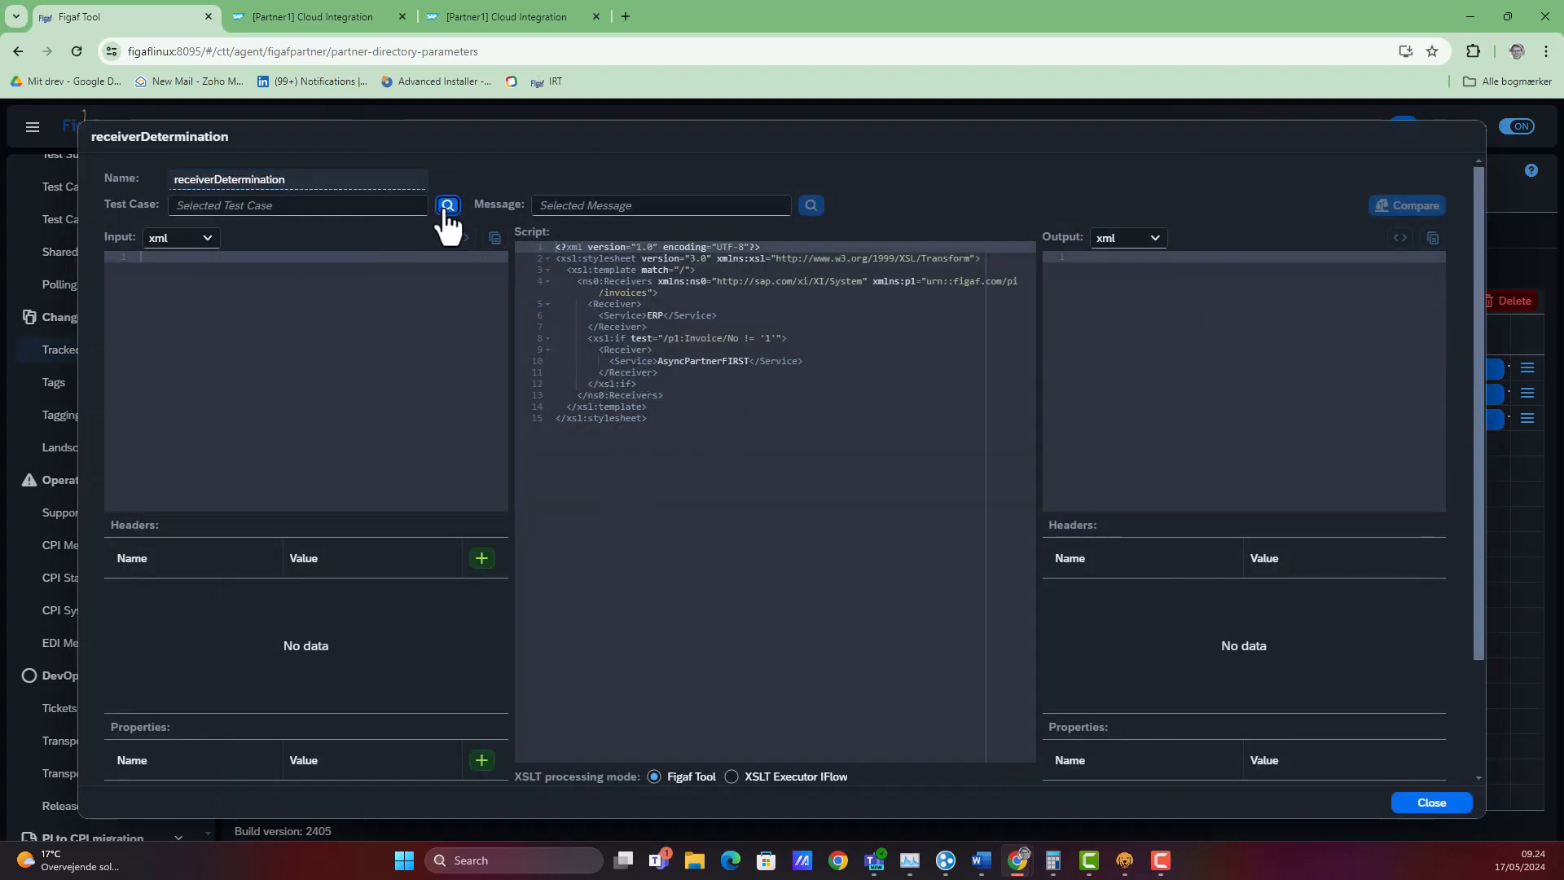
{"action": "left_click", "coordinate": [237, 275]}
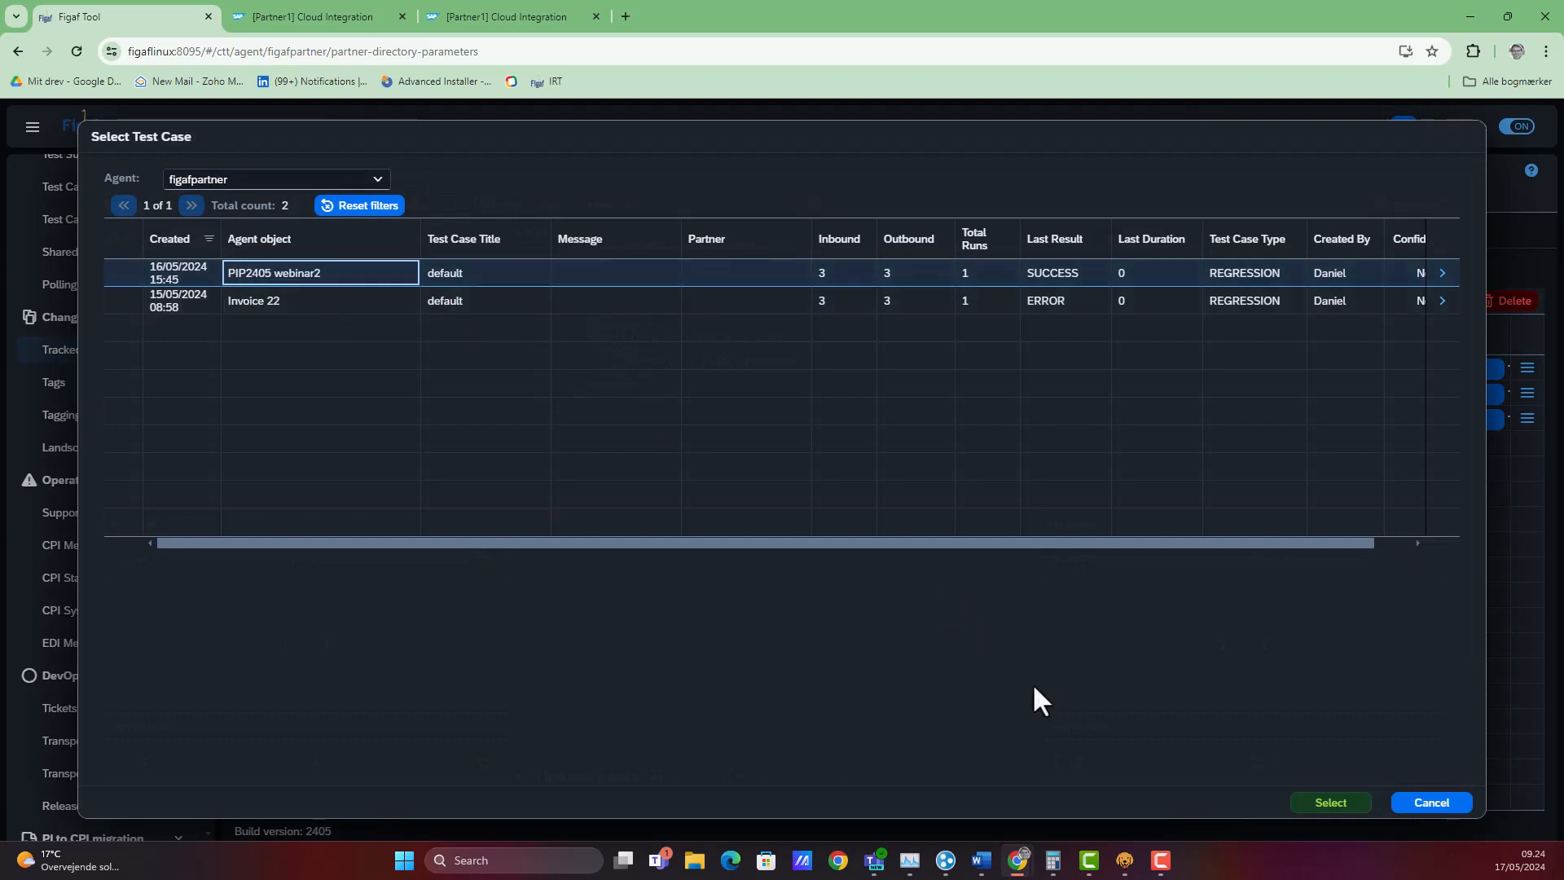
{"action": "left_click", "coordinate": [1319, 805]}
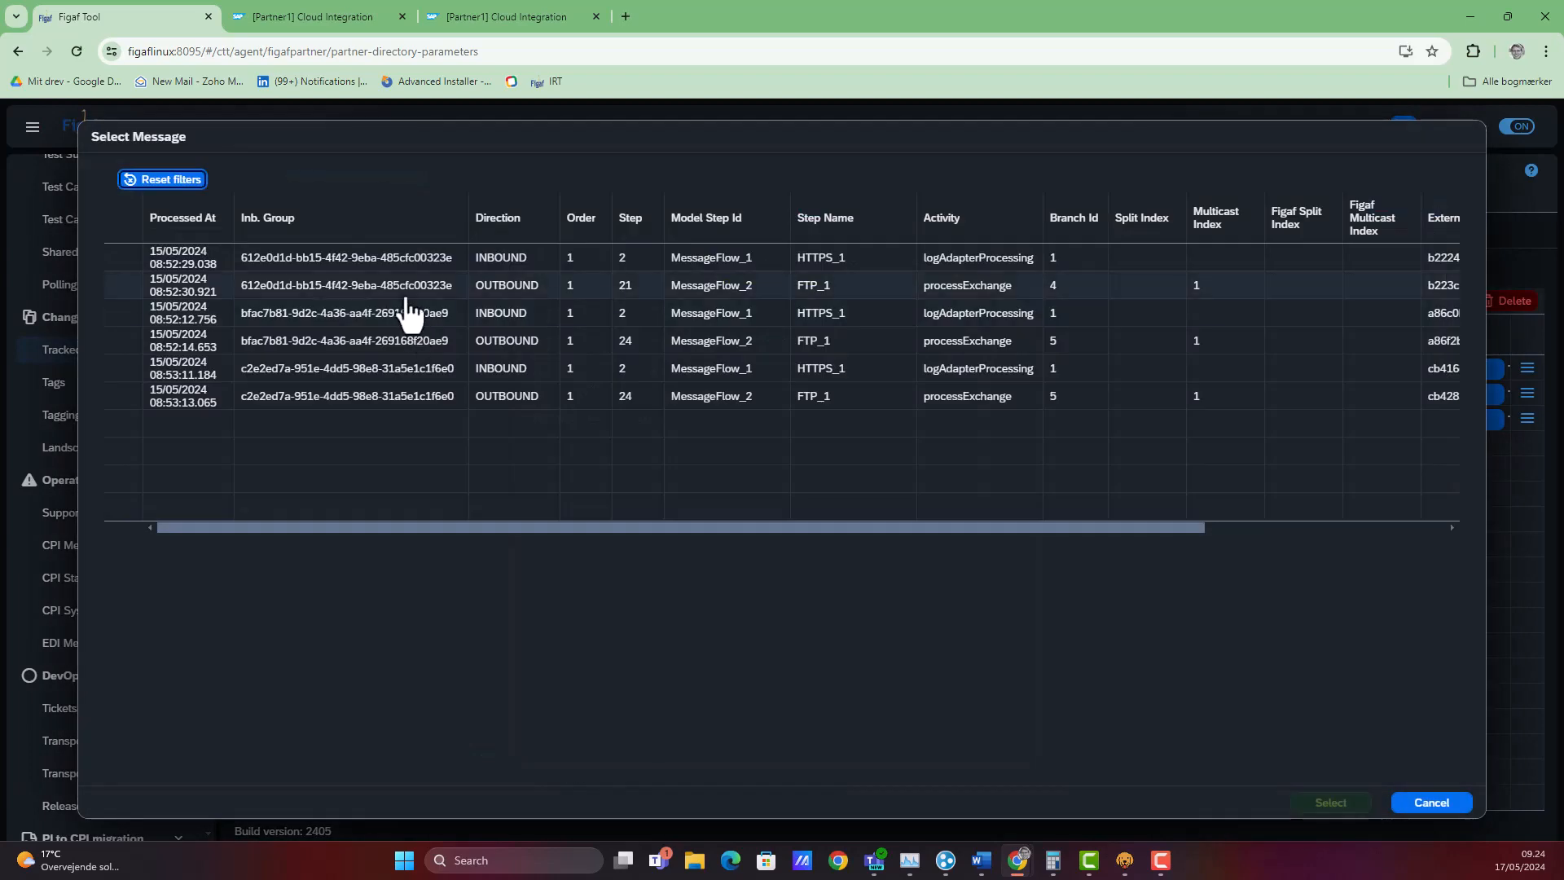
{"action": "left_click", "coordinate": [399, 292]}
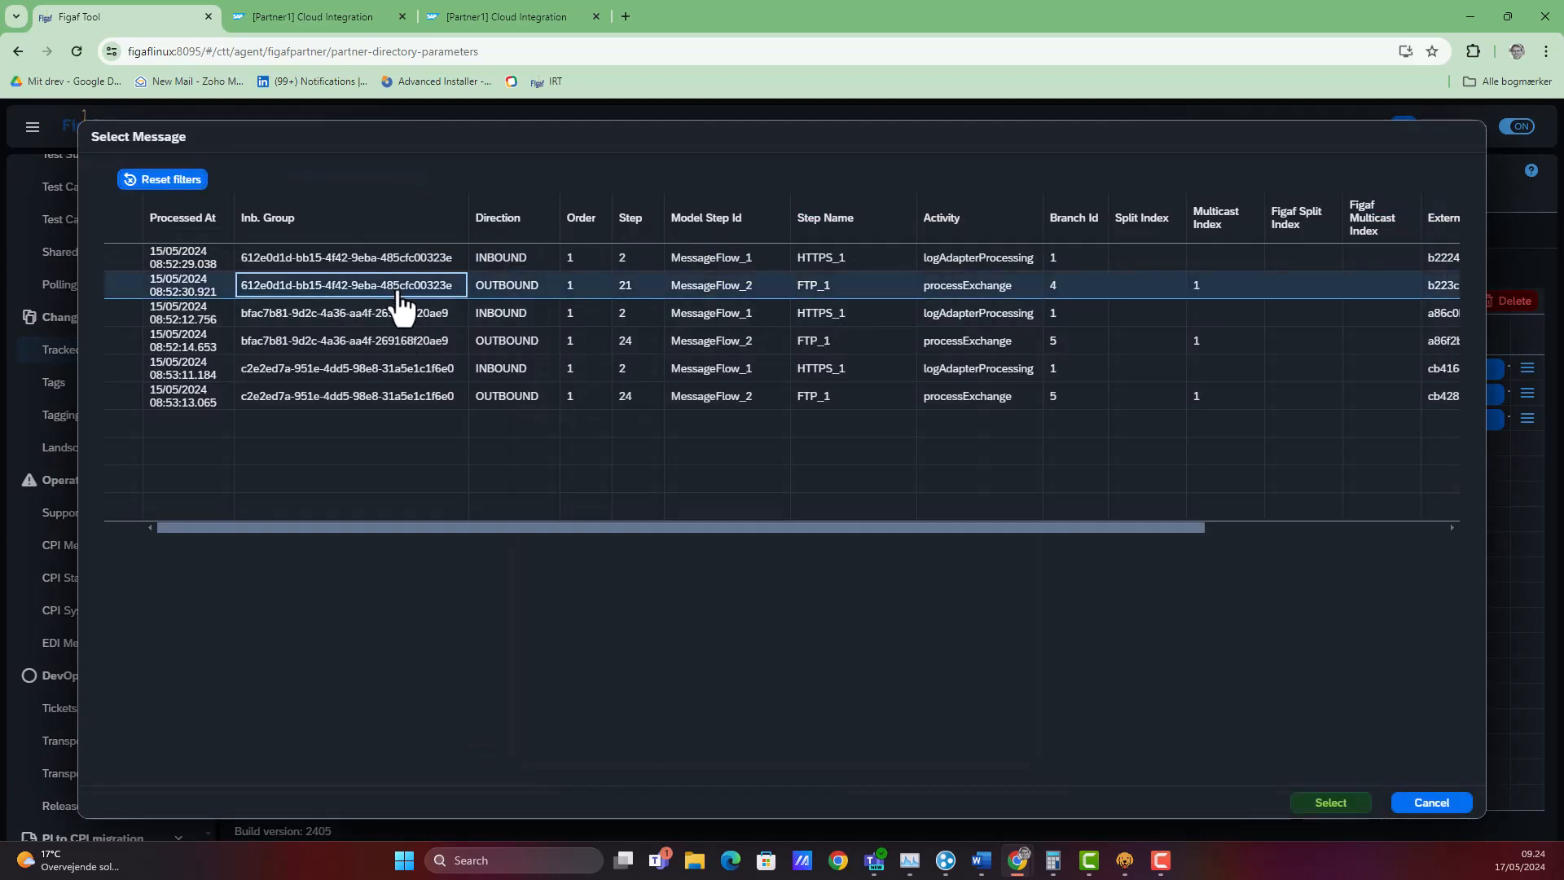
{"action": "left_click", "coordinate": [700, 262]}
{"action": "left_click", "coordinate": [1331, 804]}
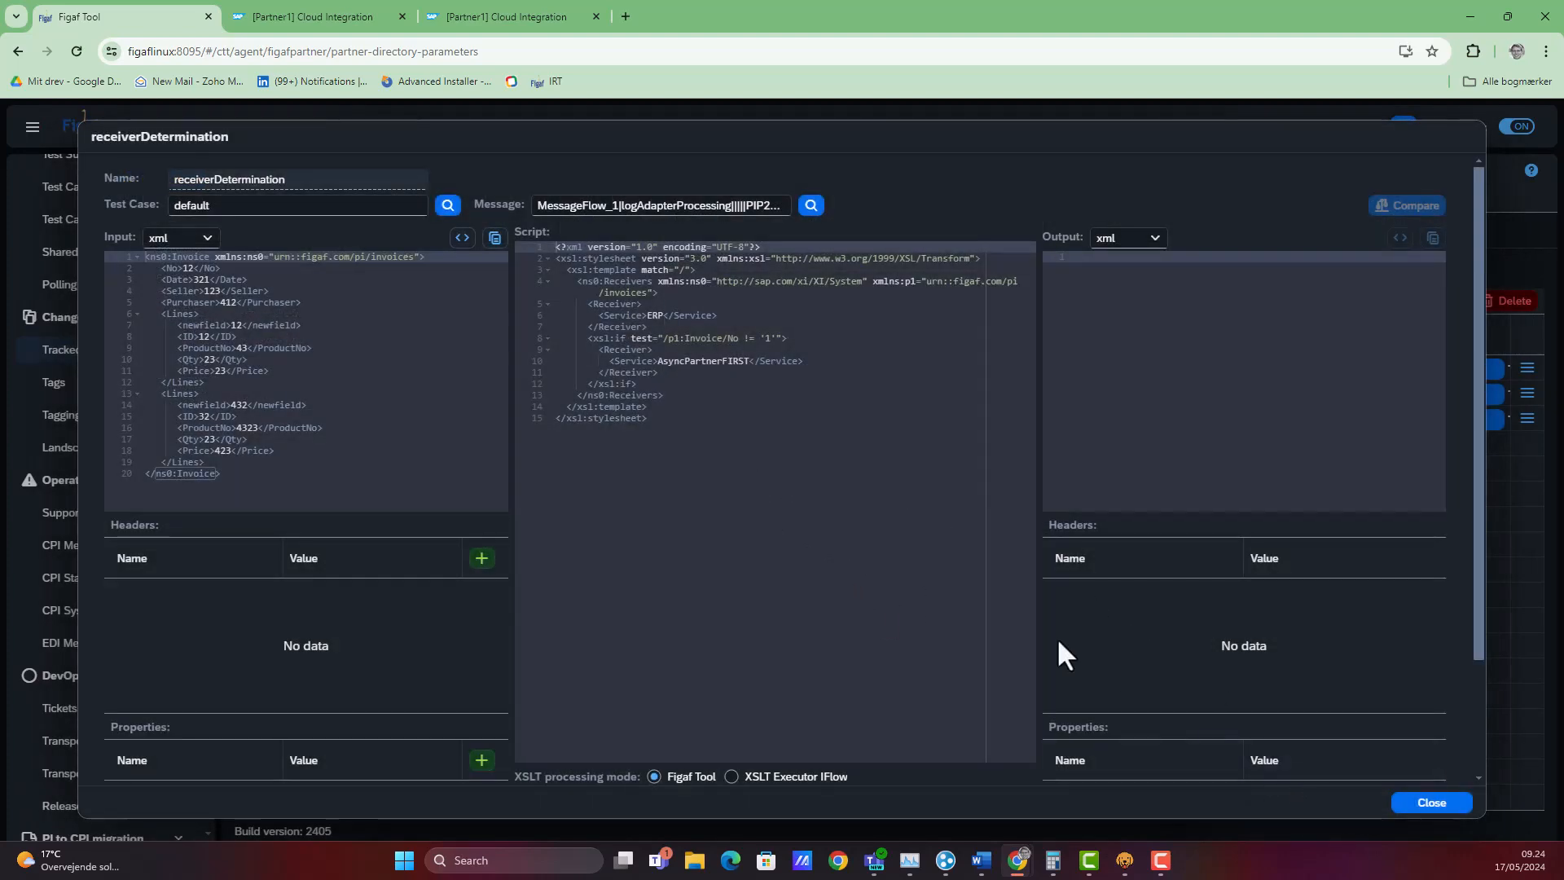
- Run the receiver determination XSLT on the loaded message in Figaf Tool mode, and again in XSLT Executor IFlow mode
{"action": "scroll", "coordinate": [827, 663], "scroll_direction": "down", "scroll_amount": 2}
{"action": "left_click", "coordinate": [974, 663]}
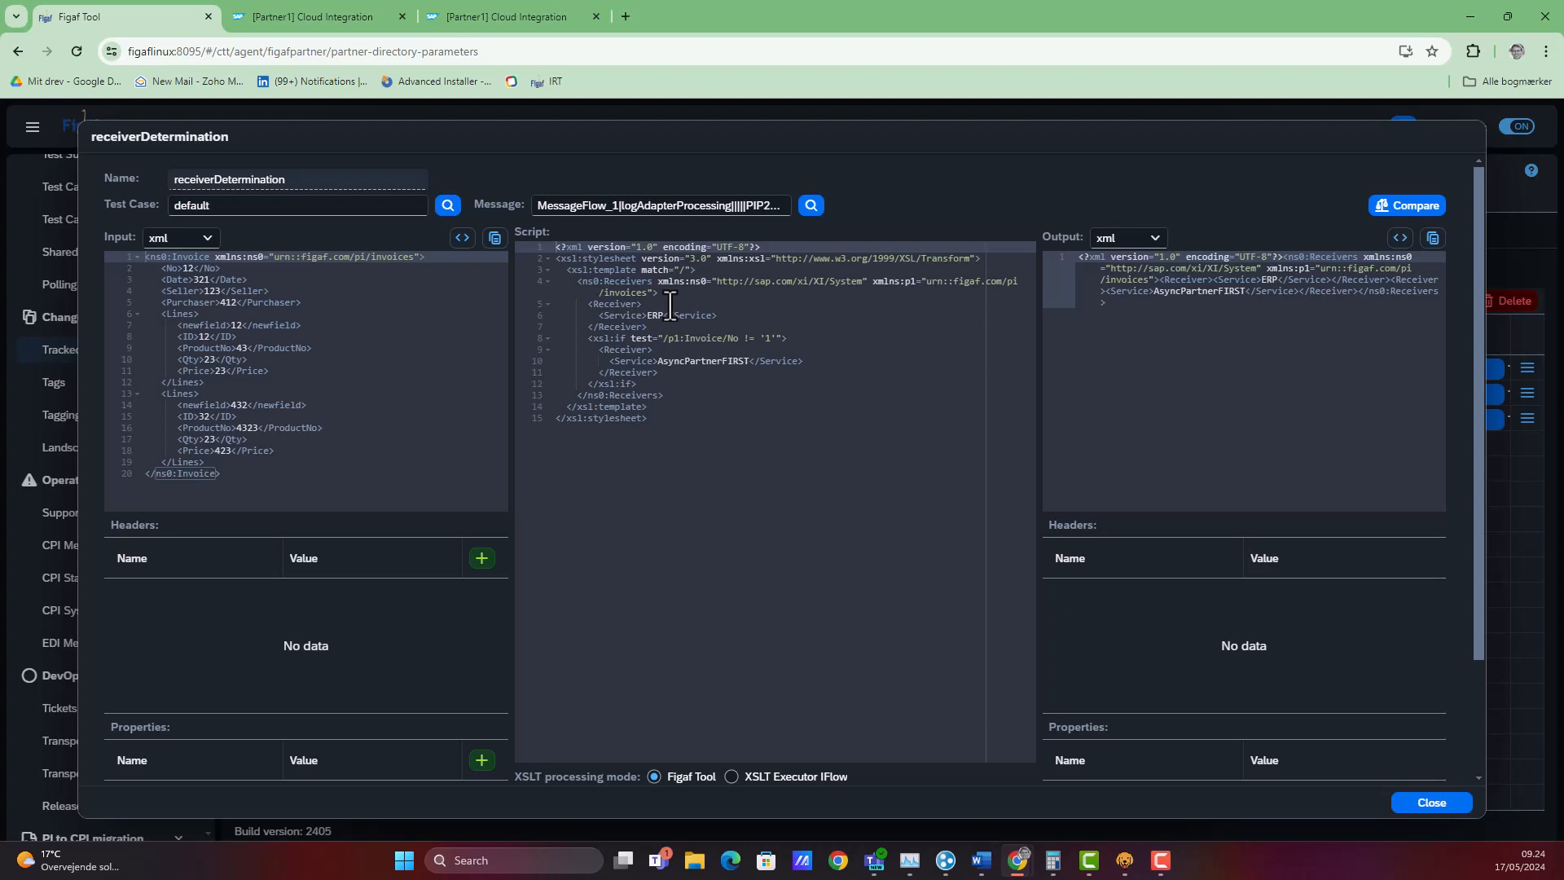
{"action": "scroll", "coordinate": [652, 309], "scroll_direction": "down", "scroll_amount": 2}
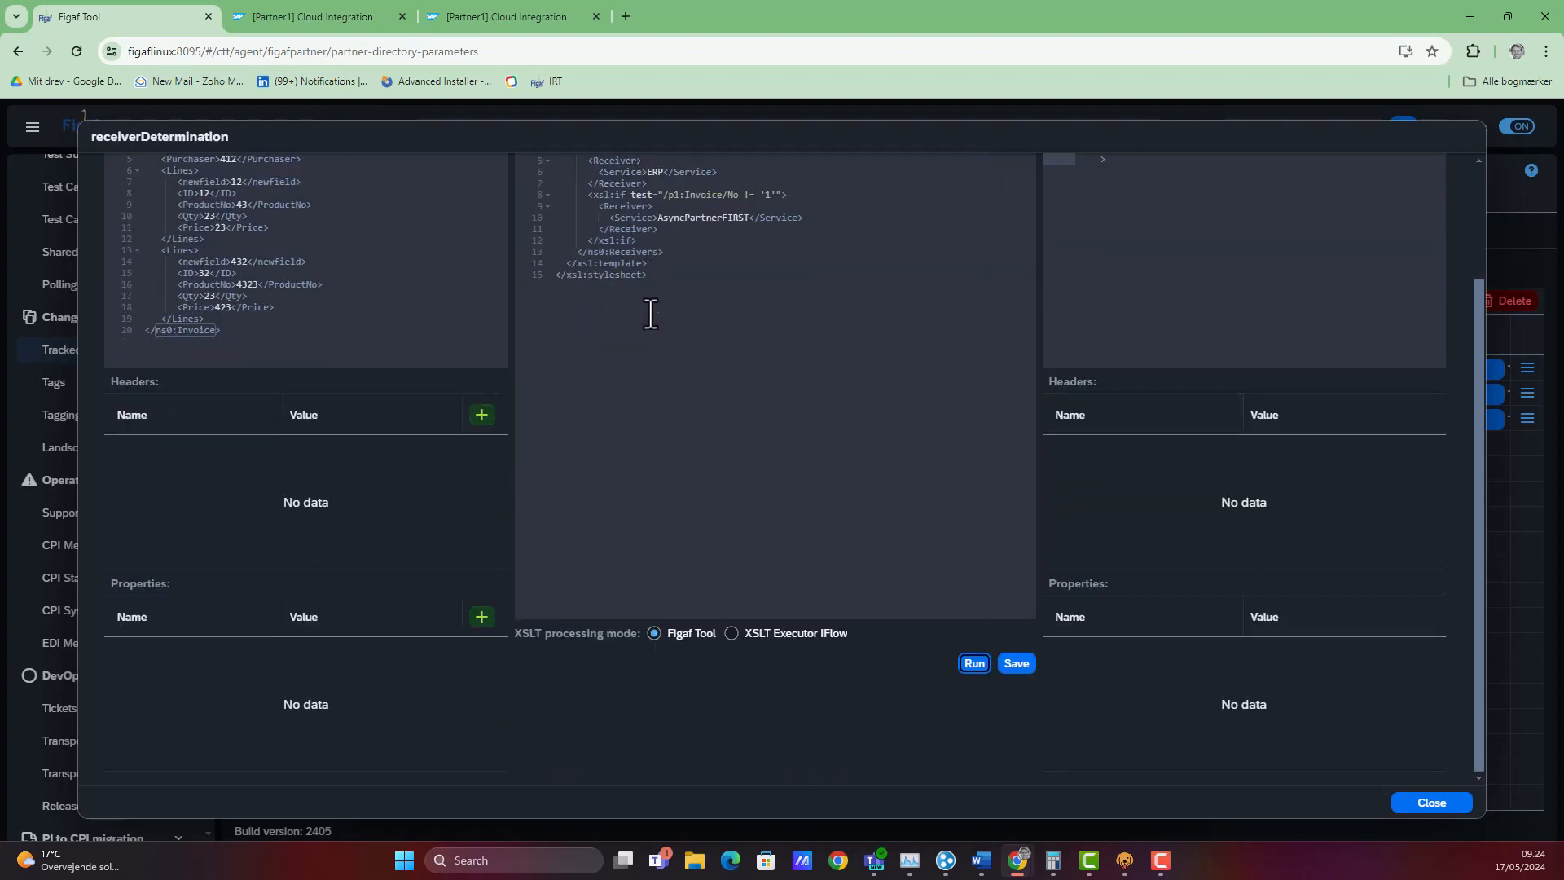
{"action": "left_click", "coordinate": [732, 633]}
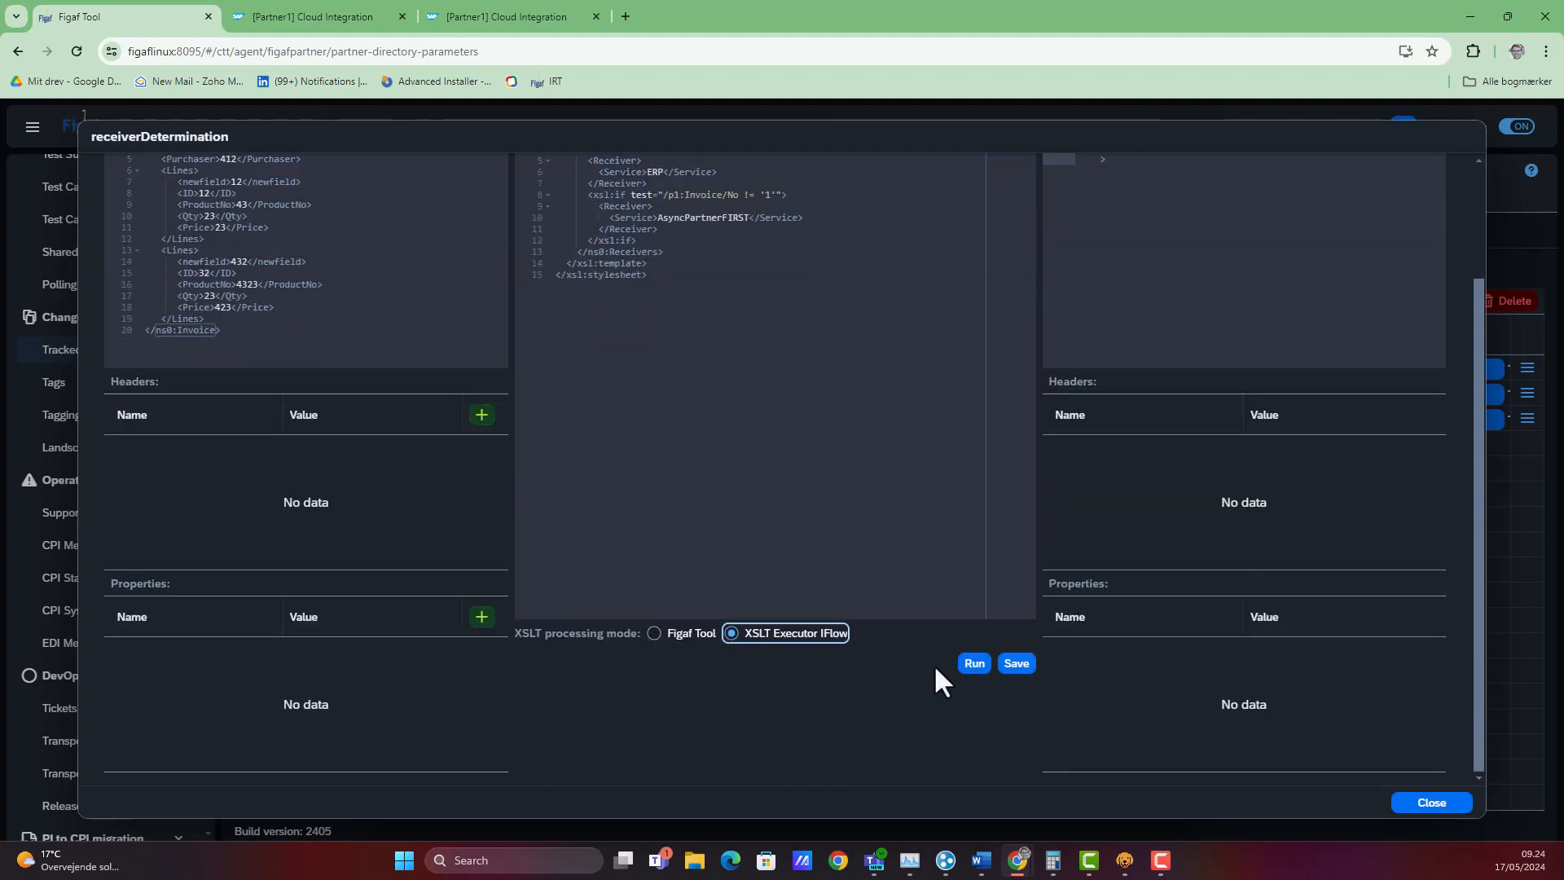
{"action": "left_click", "coordinate": [974, 663]}
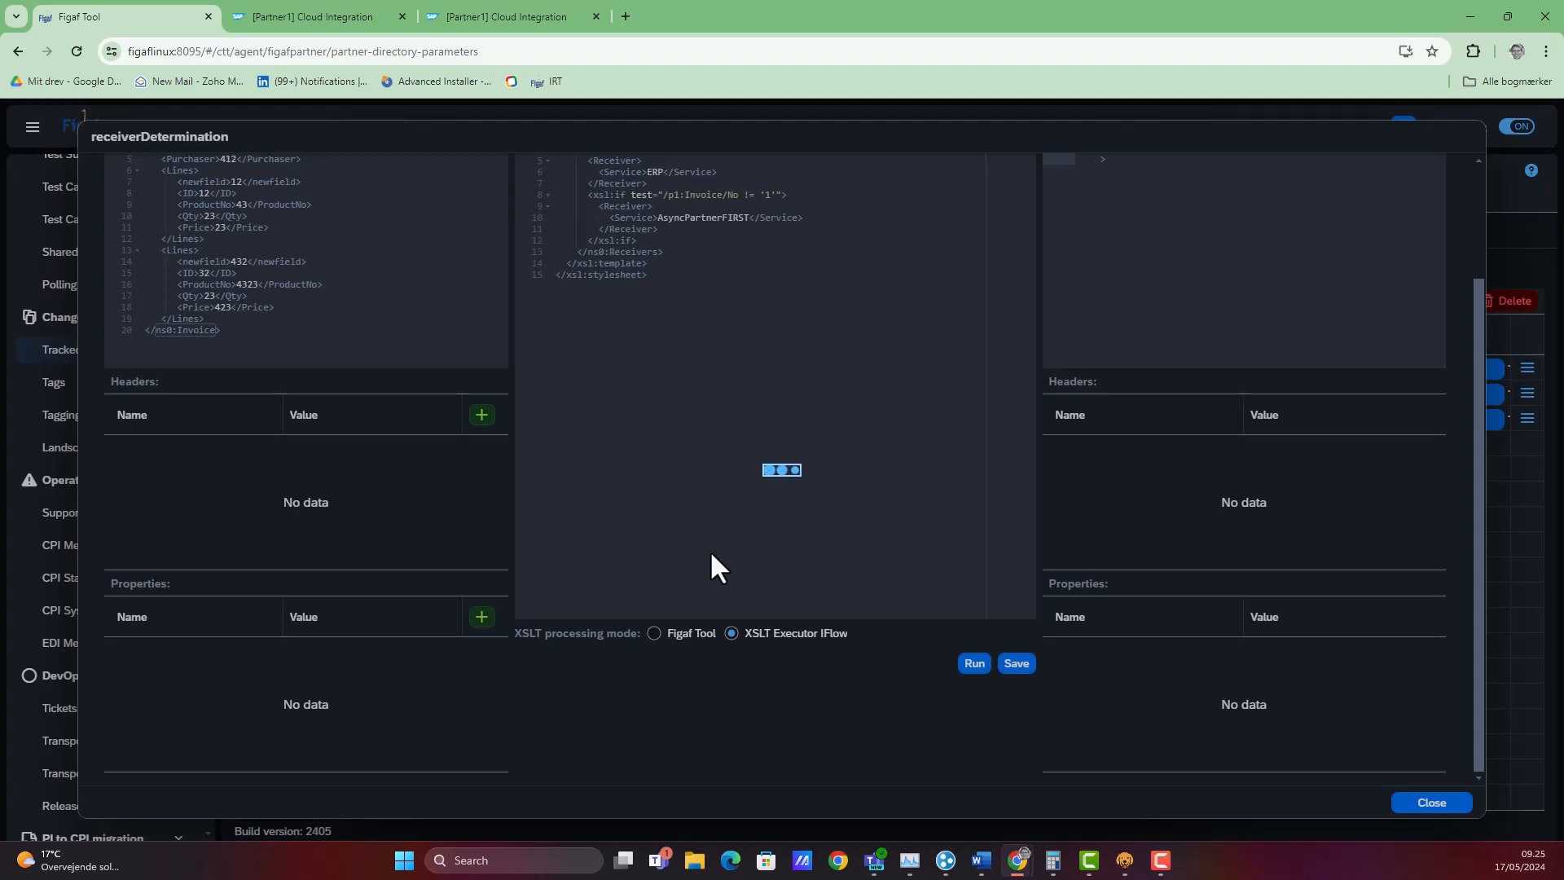
{"action": "scroll", "coordinate": [823, 505], "scroll_direction": "up", "scroll_amount": 2}
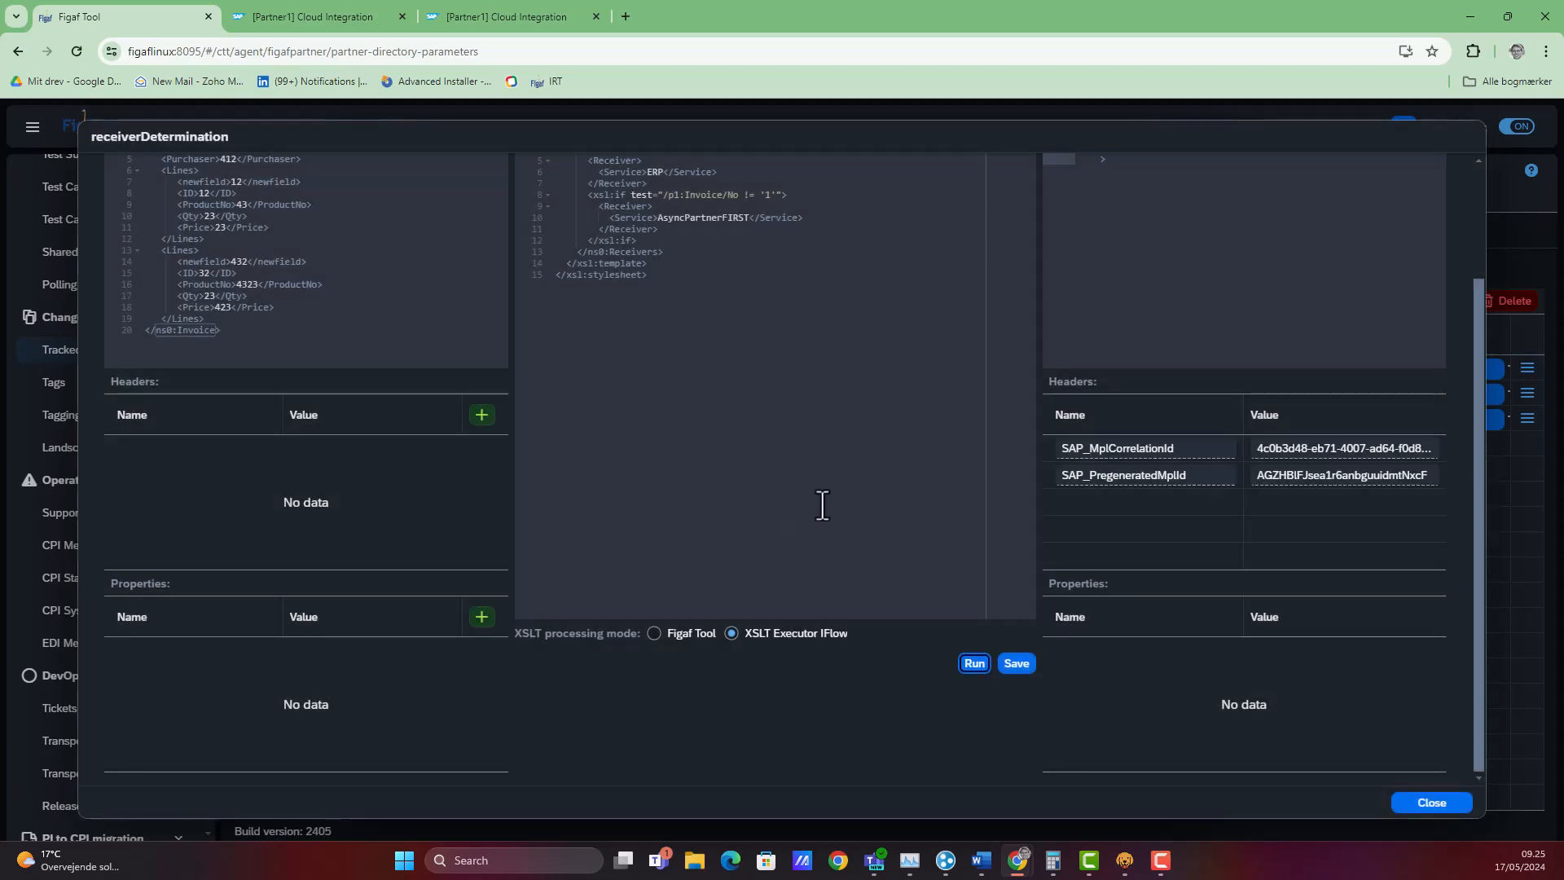
{"action": "left_click", "coordinate": [1199, 593]}
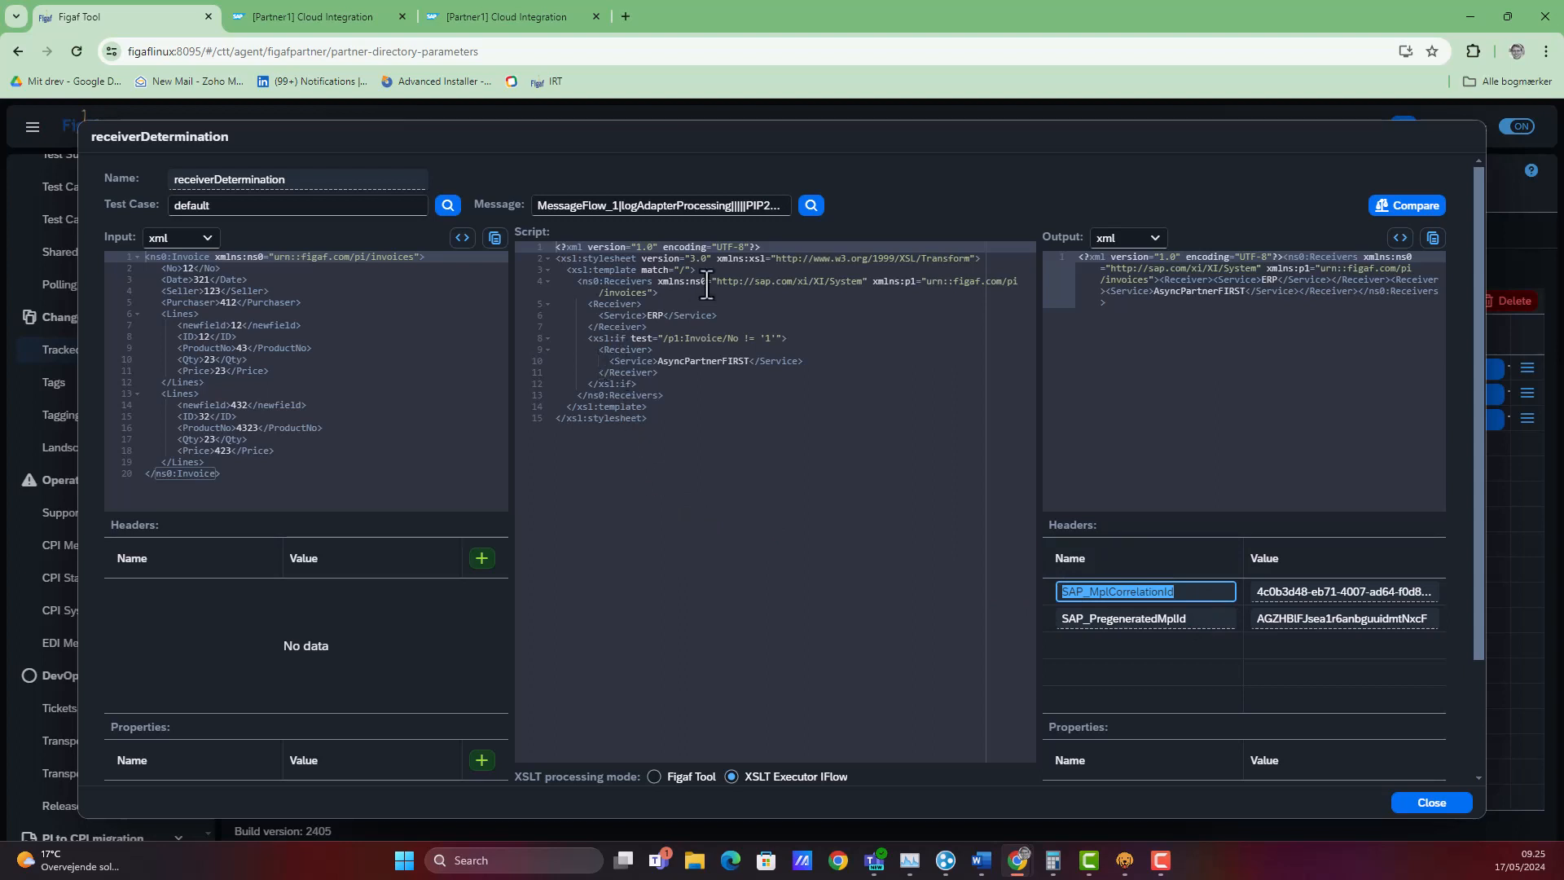
- Change the Invoice/No condition in the script to != '351', save the parameter update, and dismiss the synchronization results
{"action": "left_click", "coordinate": [764, 338]}
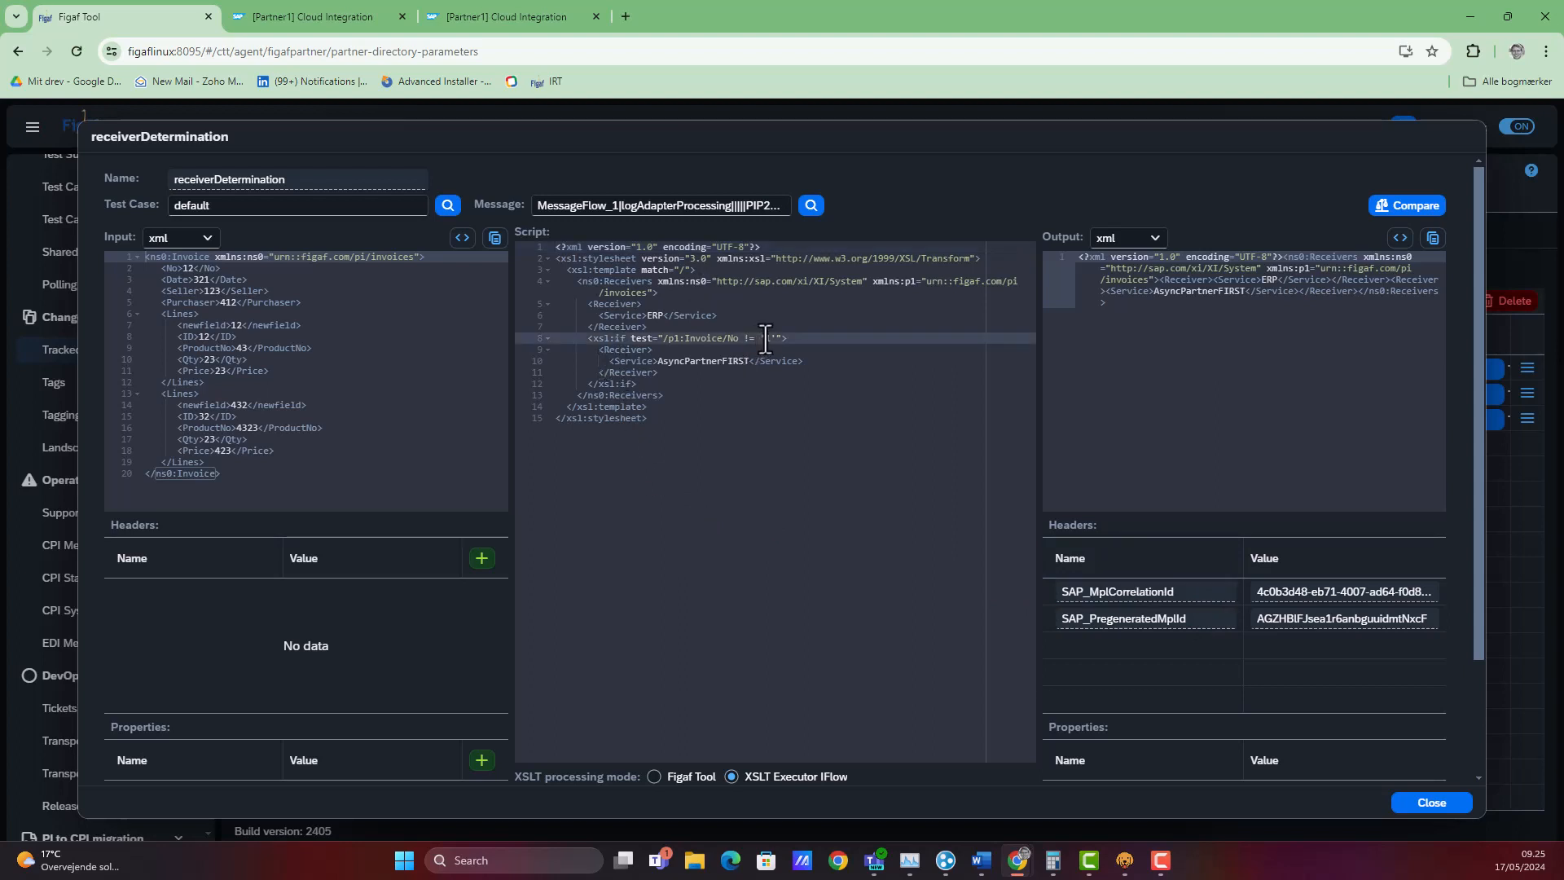
{"action": "type", "text": "351"}
{"action": "scroll", "coordinate": [852, 565], "scroll_direction": "down", "scroll_amount": 3}
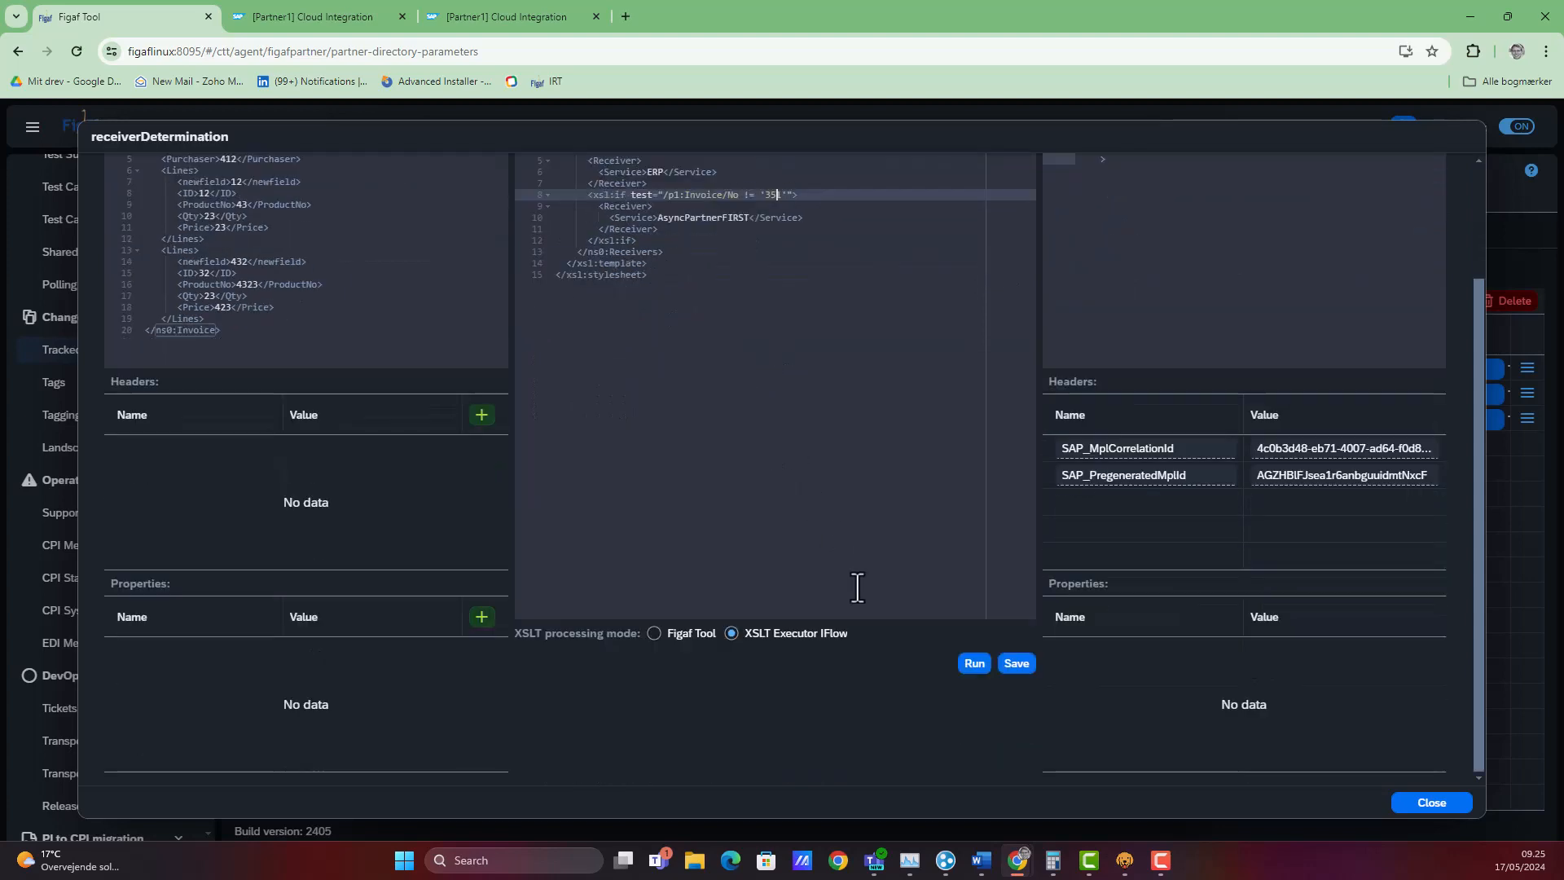
{"action": "left_click", "coordinate": [1020, 663]}
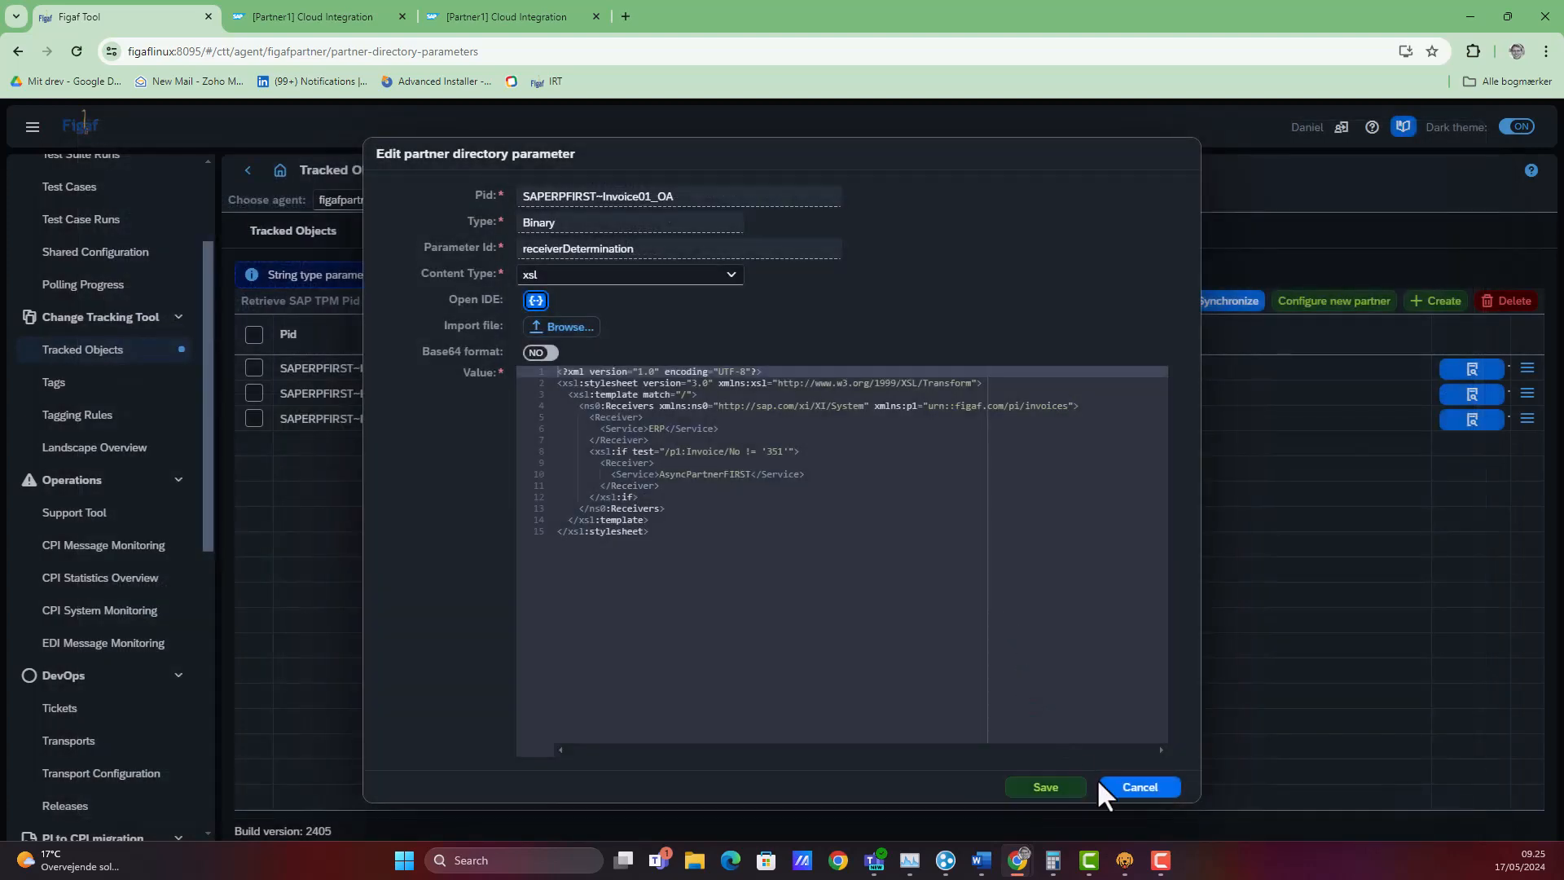
{"action": "left_click", "coordinate": [1046, 786]}
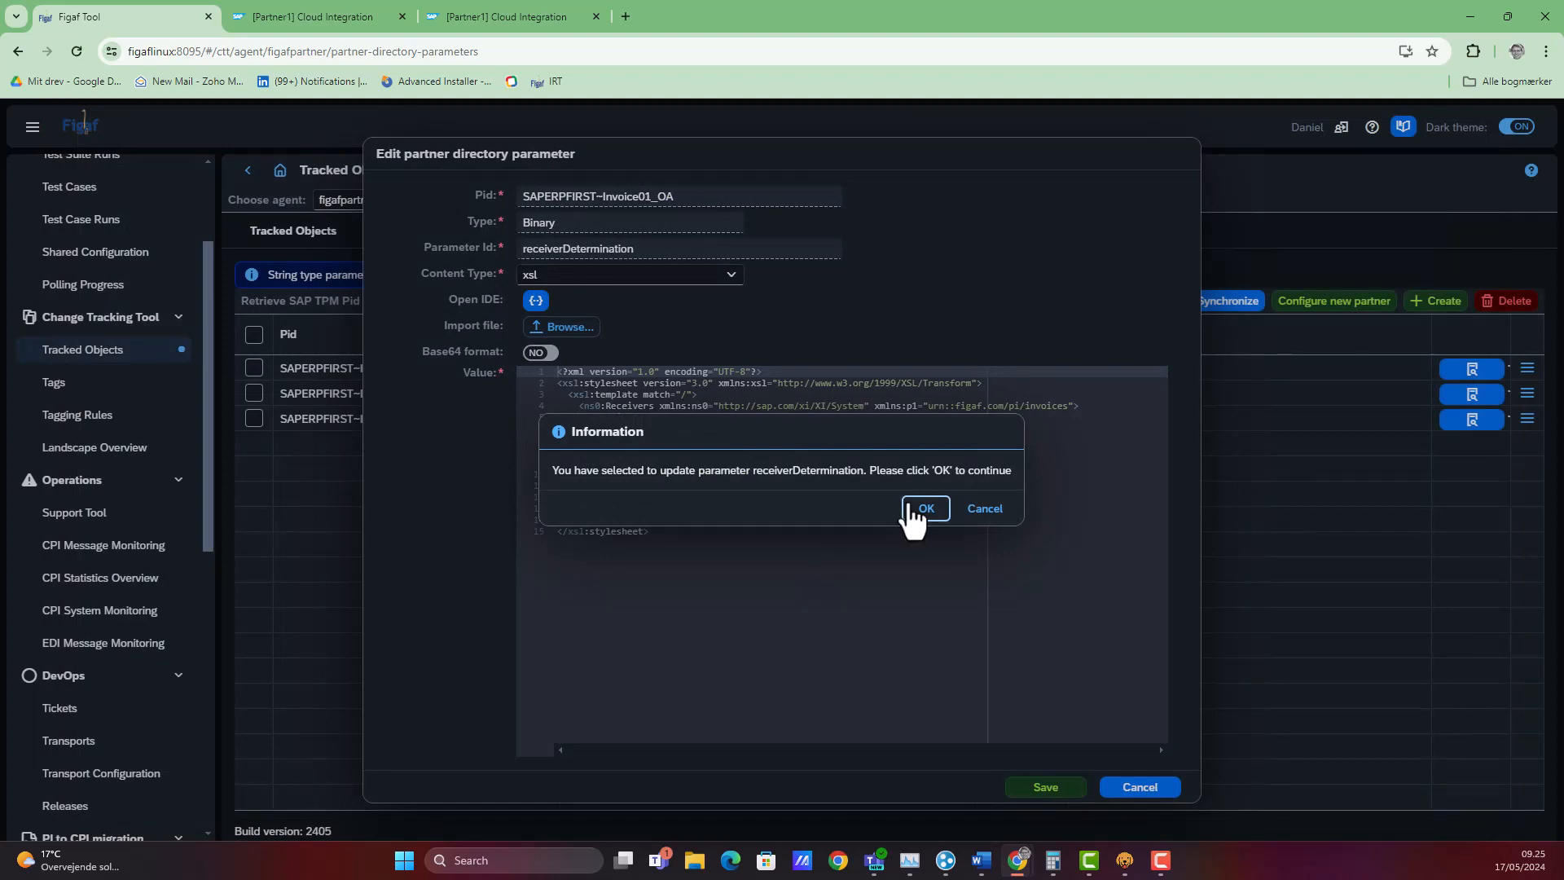
{"action": "left_click", "coordinate": [909, 508]}
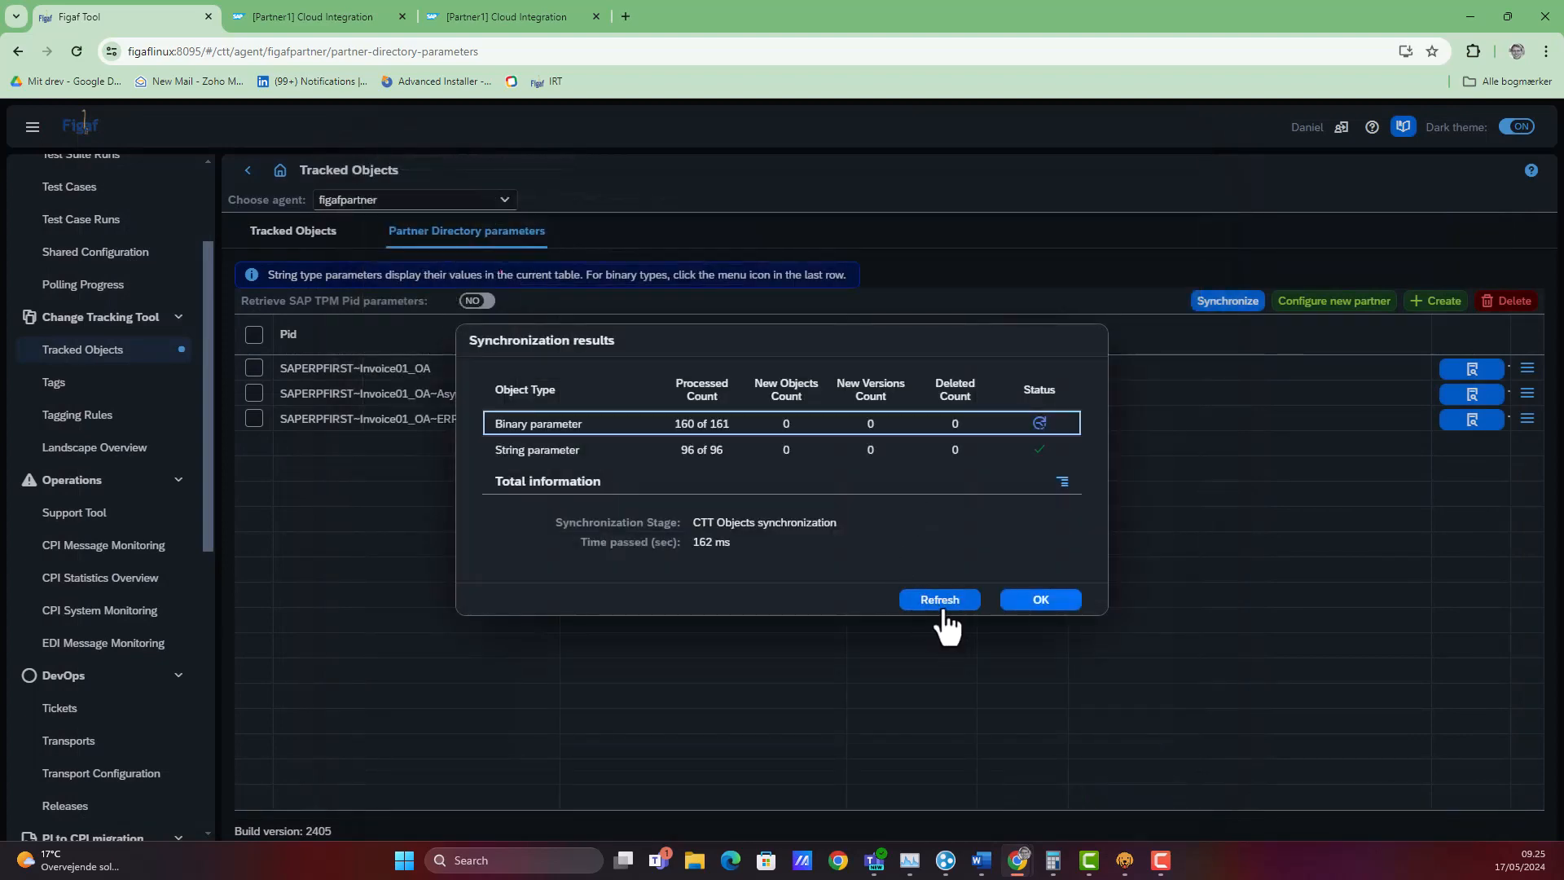
{"action": "left_click", "coordinate": [943, 604]}
{"action": "left_click", "coordinate": [1039, 603]}
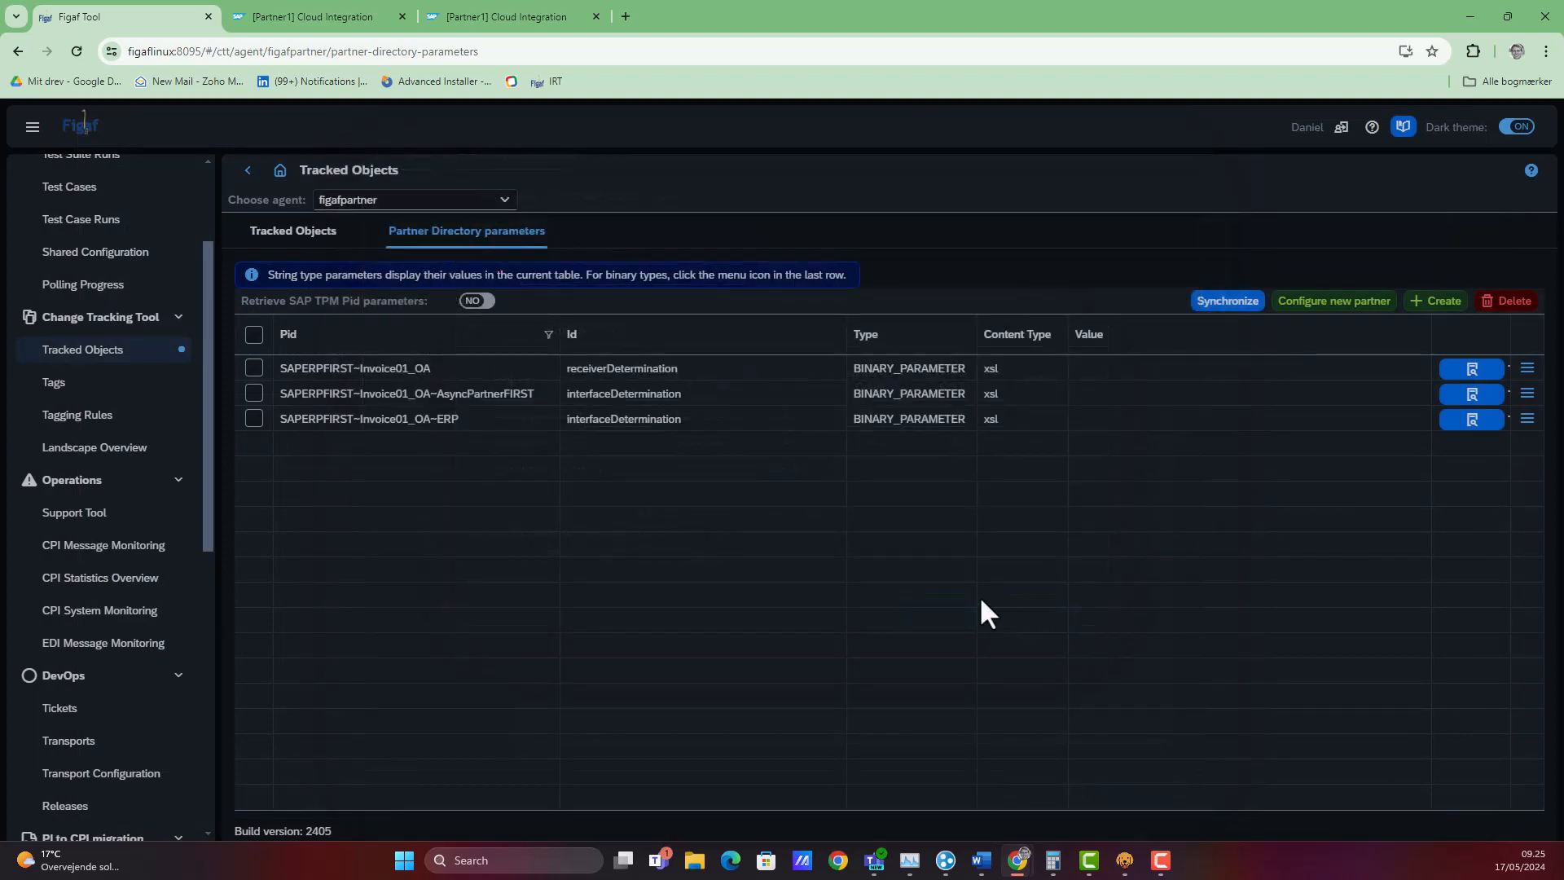
- Reopen the receiverDetermination parameter to check its saved XSLT condition, and close it without changes
{"action": "left_click", "coordinate": [1528, 368]}
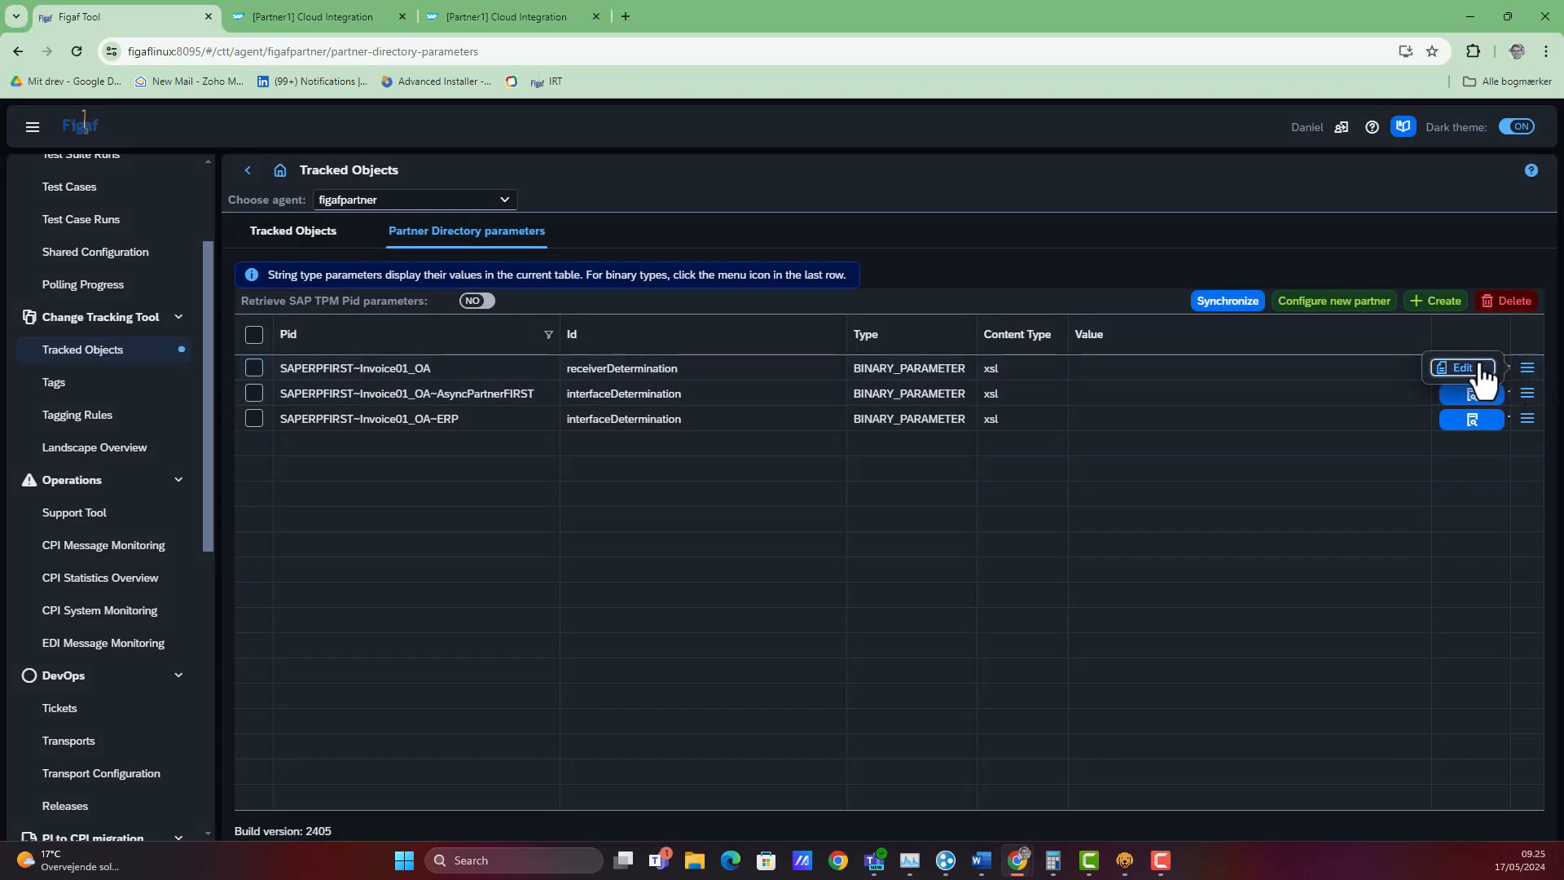
{"action": "left_click", "coordinate": [1463, 367]}
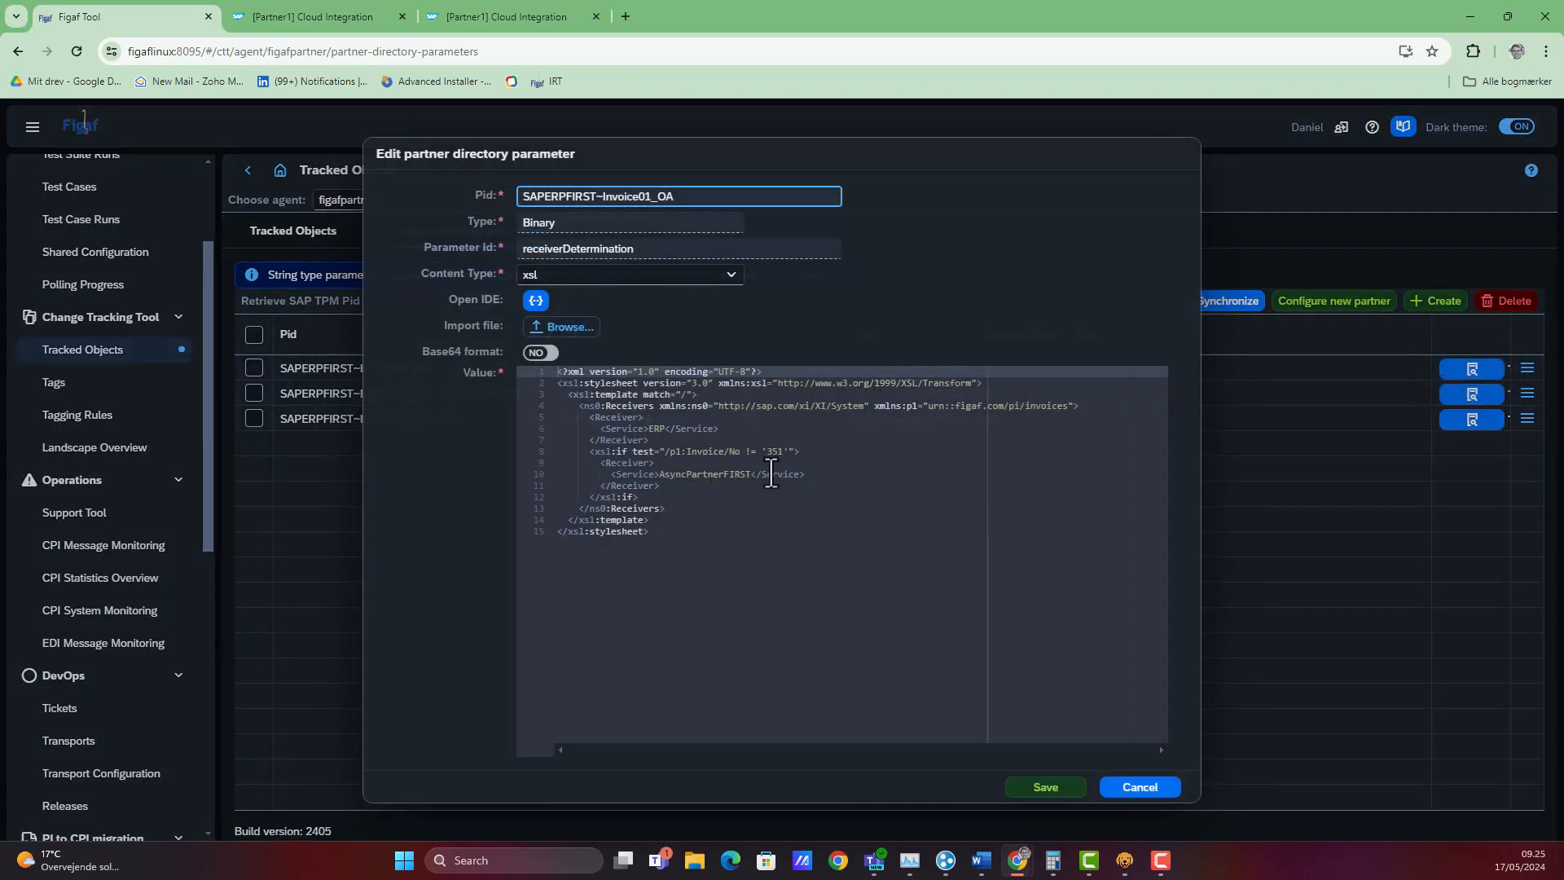
{"action": "key", "text": "Escape"}
- Open the version history of the receiverDetermination parameter and compare revisions 1 and 2 with the Figaf diff viewer
{"action": "left_click", "coordinate": [1474, 373]}
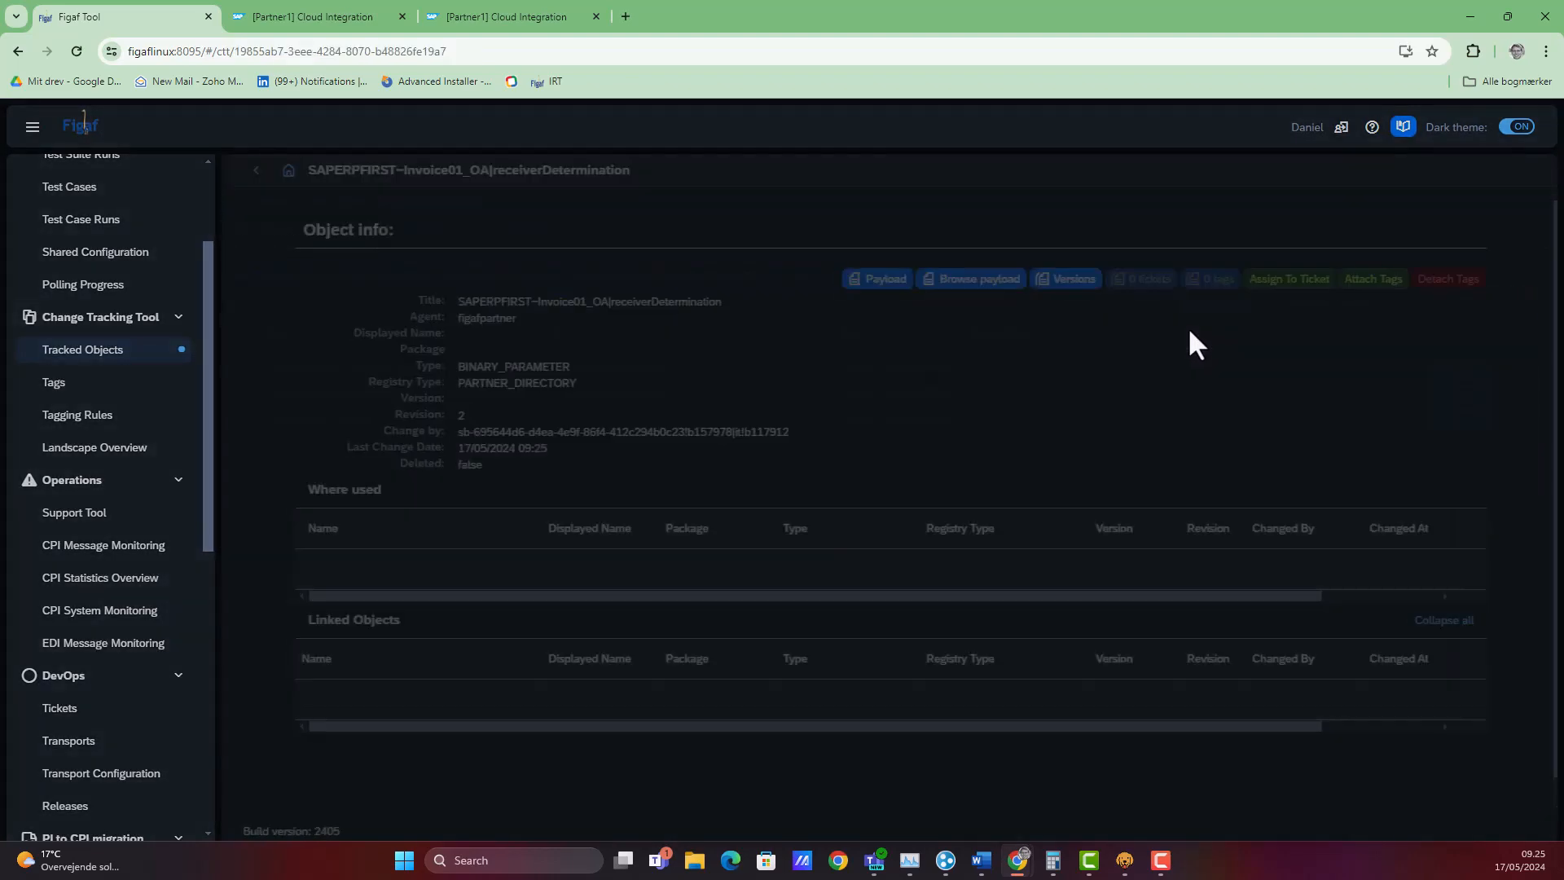
{"action": "left_click", "coordinate": [1067, 280]}
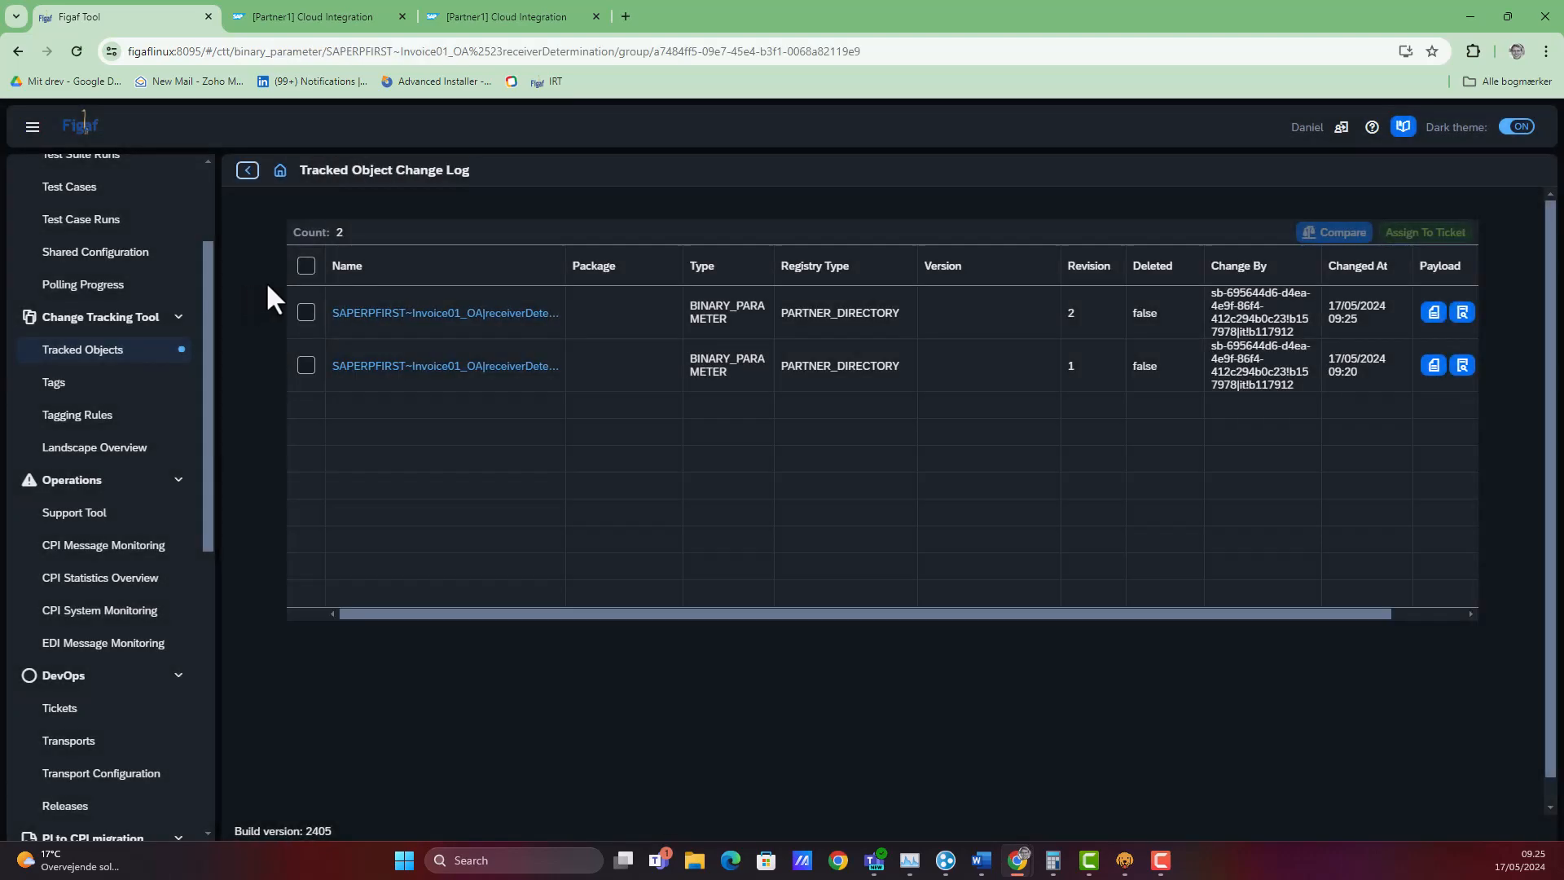
{"action": "left_click", "coordinate": [306, 266]}
{"action": "left_click", "coordinate": [1332, 233]}
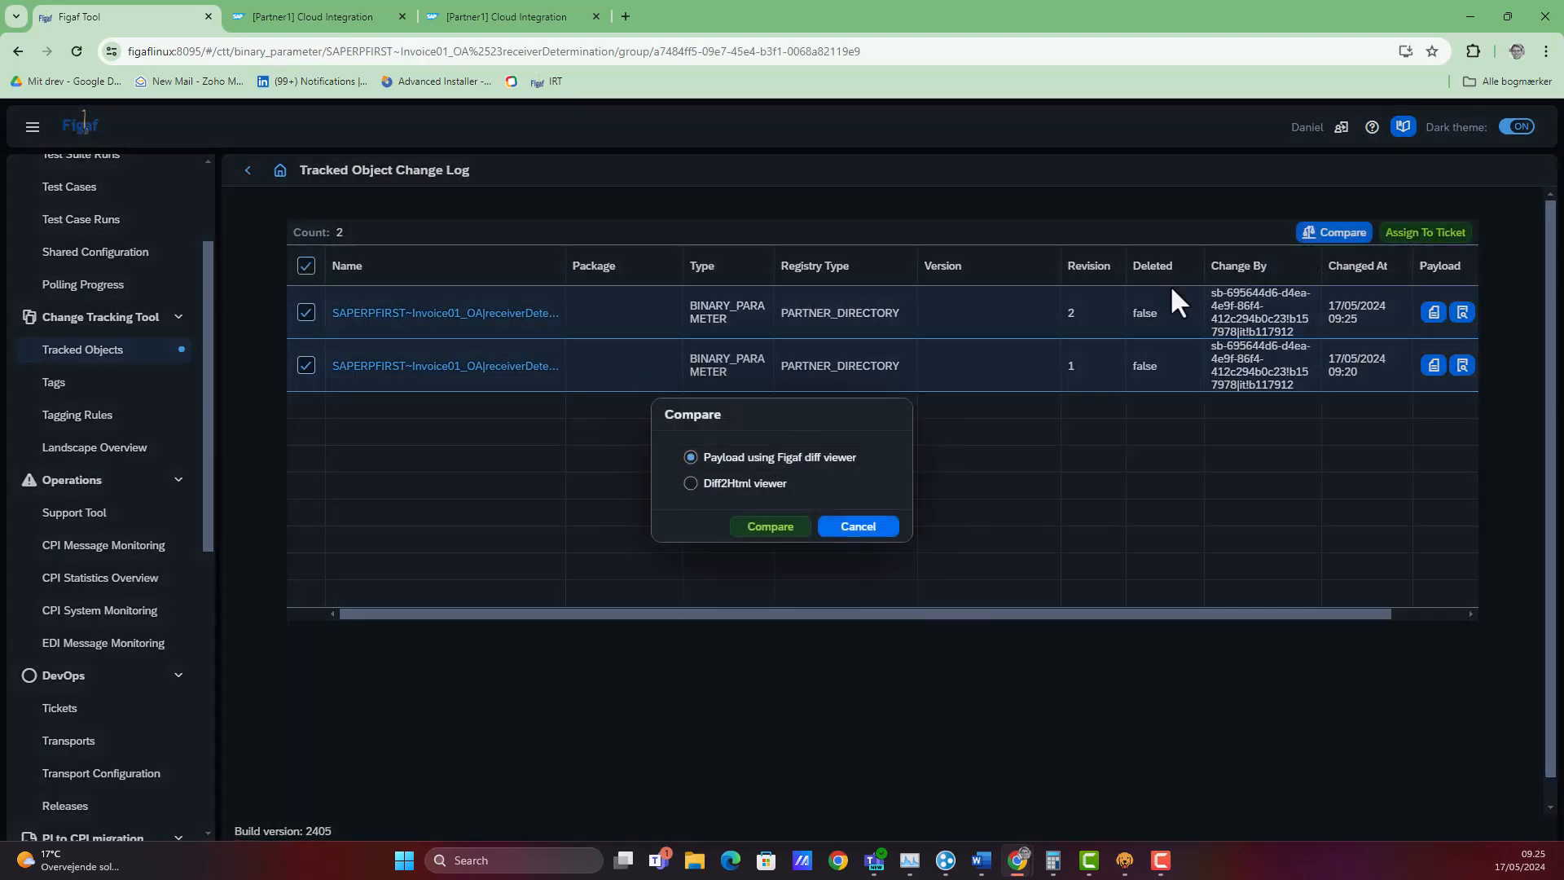
{"action": "left_click", "coordinate": [756, 525]}
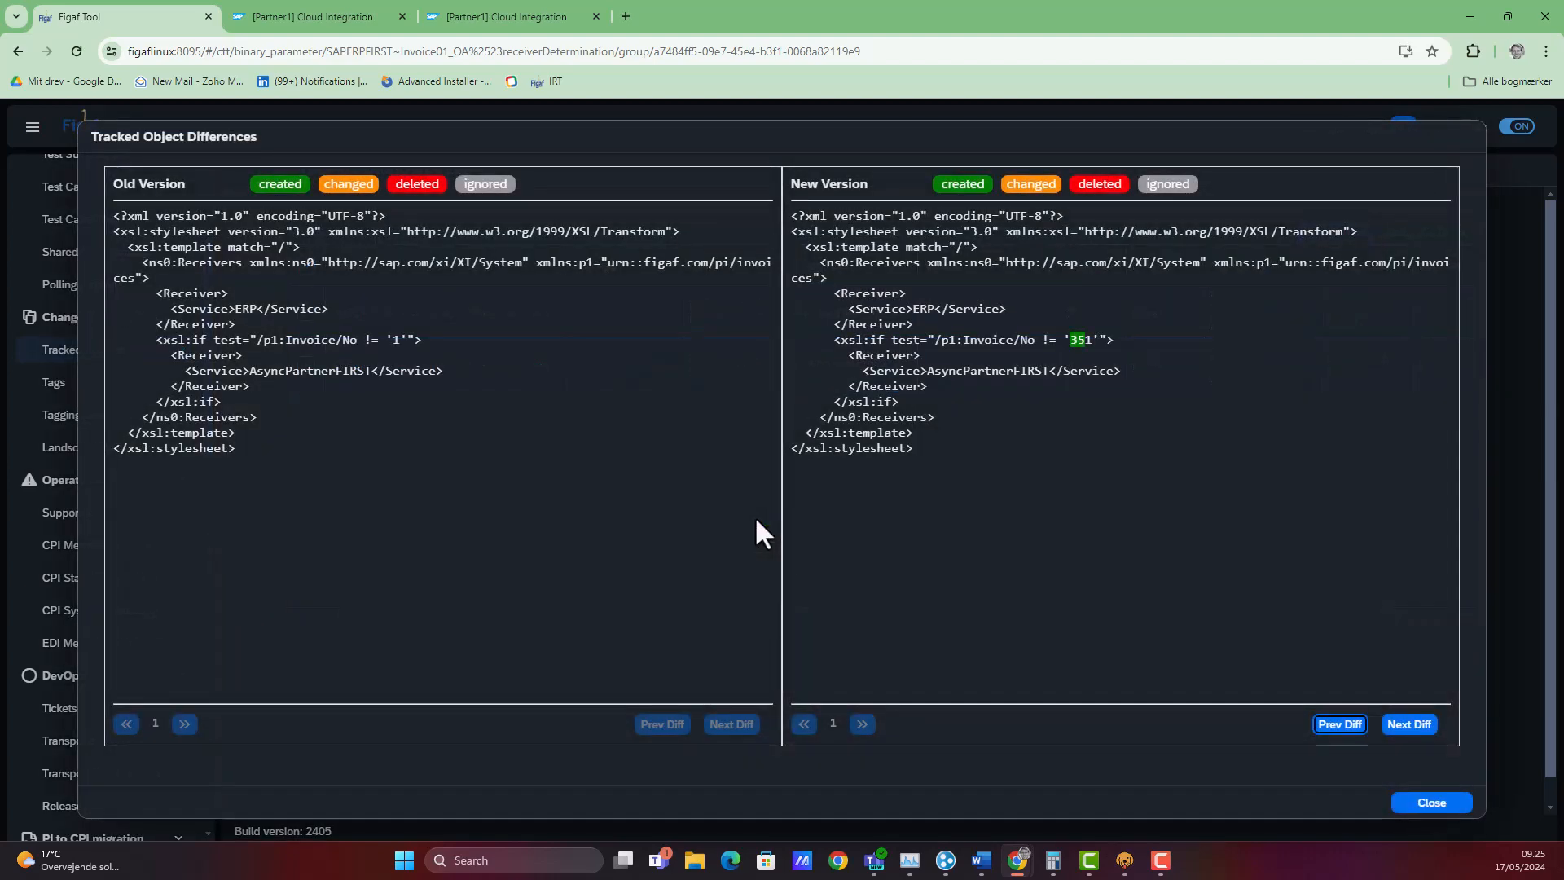